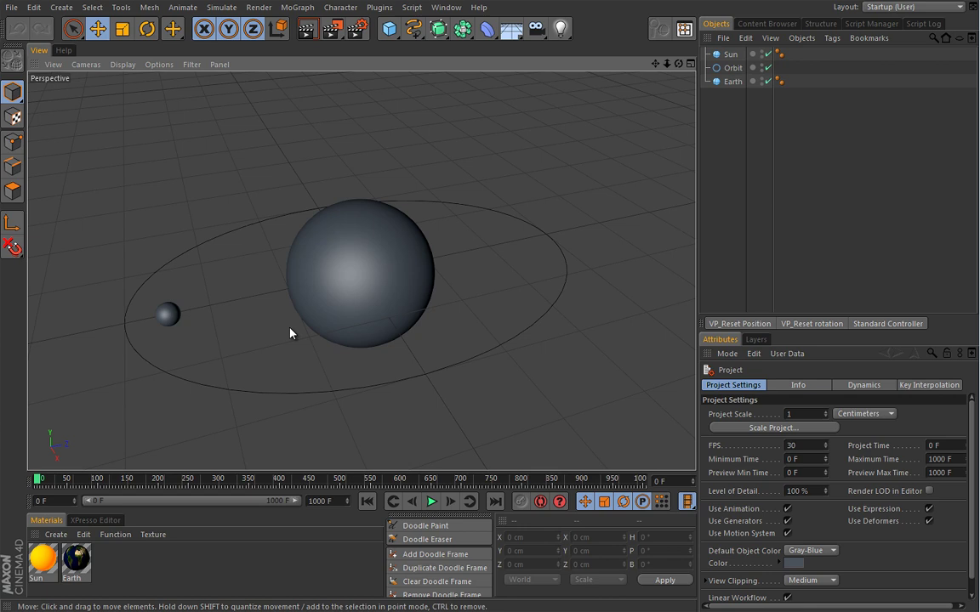
# Step: Switch to doodle painting with a purple colour
pyautogui.click(429, 526)
pyautogui.click(746, 406)
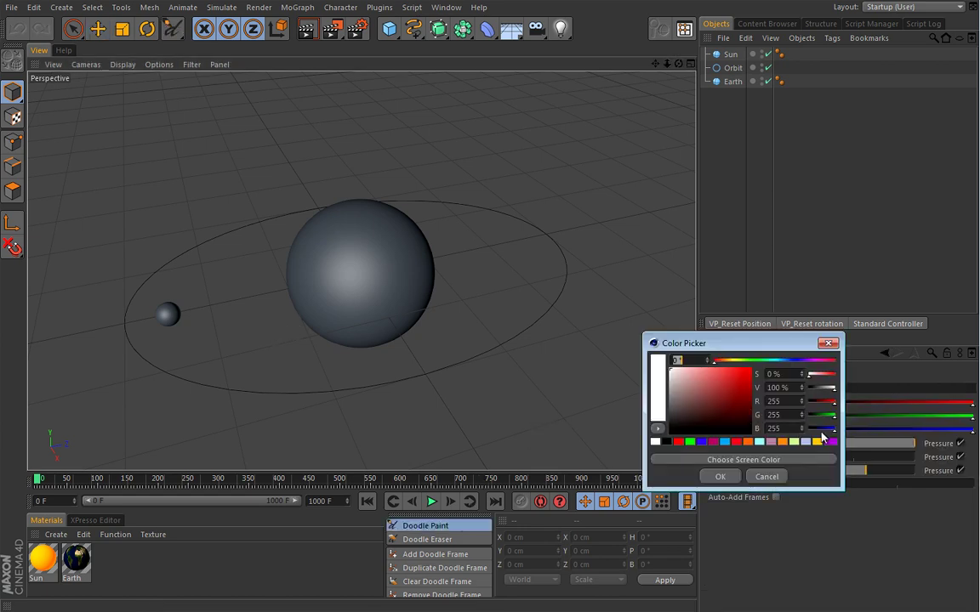
pyautogui.click(829, 442)
pyautogui.click(720, 477)
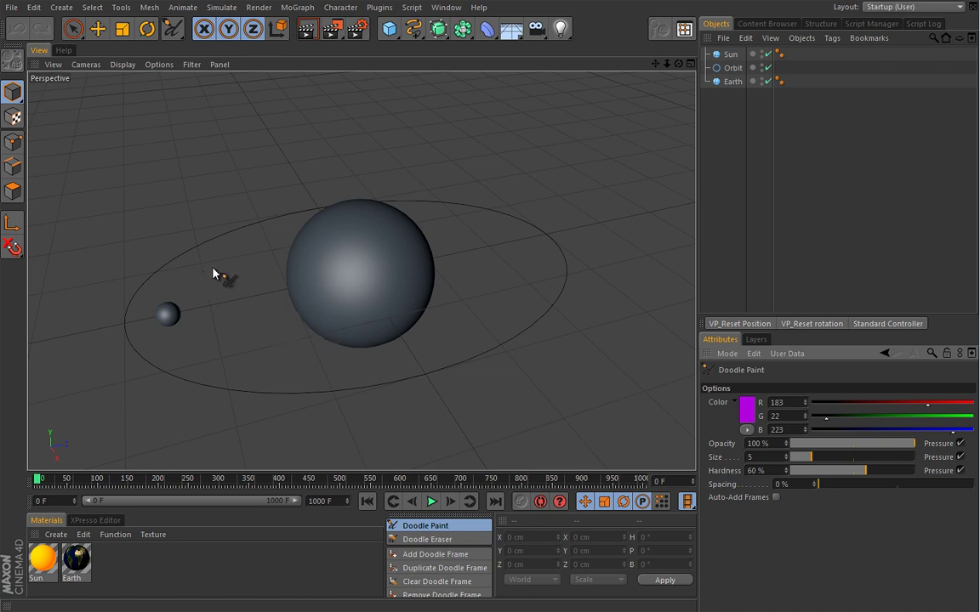
# Step: Sketch purple marks around the Sun and Earth, then delete the doodles
pyautogui.moveTo(411, 241); pyautogui.dragTo(98, 302)
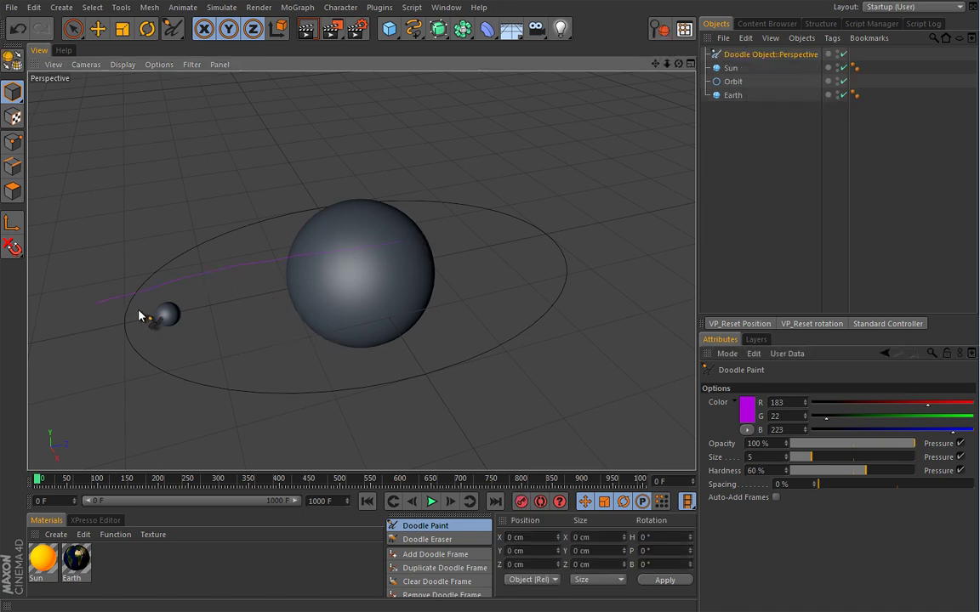
pyautogui.moveTo(170, 333)
pyautogui.mouseDown()
pyautogui.moveTo(184, 356)
pyautogui.moveTo(174, 335)
pyautogui.mouseUp()
pyautogui.moveTo(411, 252)
pyautogui.mouseDown()
pyautogui.moveTo(435, 246)
pyautogui.moveTo(180, 321)
pyautogui.mouseUp()
pyautogui.moveTo(217, 273)
pyautogui.mouseDown()
pyautogui.moveTo(218, 282)
pyautogui.moveTo(258, 280)
pyautogui.moveTo(226, 267)
pyautogui.moveTo(254, 275)
pyautogui.moveTo(221, 306)
pyautogui.moveTo(175, 304)
pyautogui.moveTo(196, 313)
pyautogui.moveTo(208, 301)
pyautogui.moveTo(202, 280)
pyautogui.moveTo(223, 302)
pyautogui.moveTo(251, 289)
pyautogui.mouseUp()
pyautogui.click(766, 55)
pyautogui.press('Delete')
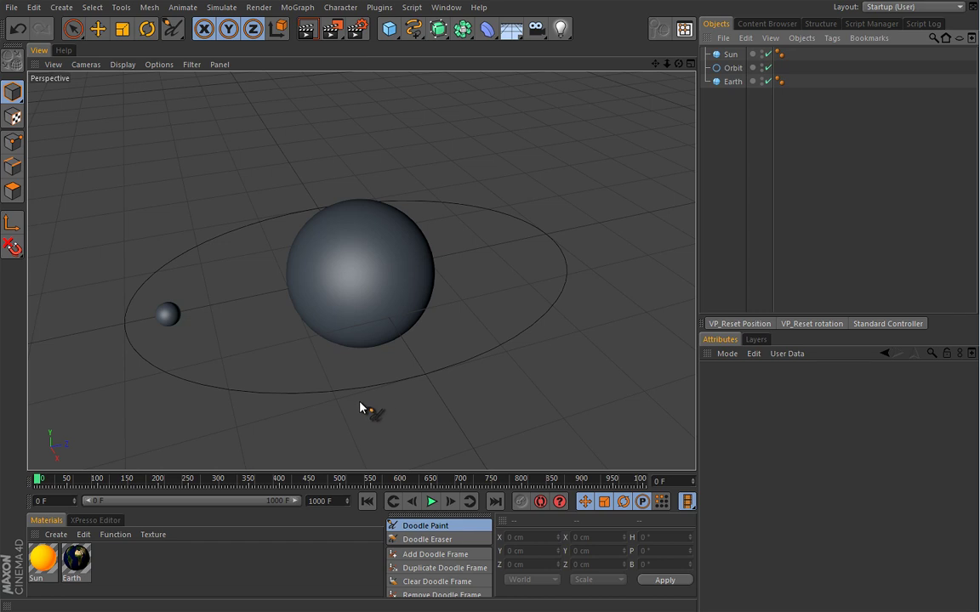
# Step: Select the Orbit ellipse to show its 300 by 200 cm radii on XZ
pyautogui.moveTo(361, 390)
pyautogui.keyDown('alt'); pyautogui.mouseDown()
pyautogui.moveTo(402, 367)
pyautogui.moveTo(383, 361)
pyautogui.moveTo(380, 343)
pyautogui.mouseUp(); pyautogui.keyUp('alt')
pyautogui.press('e')
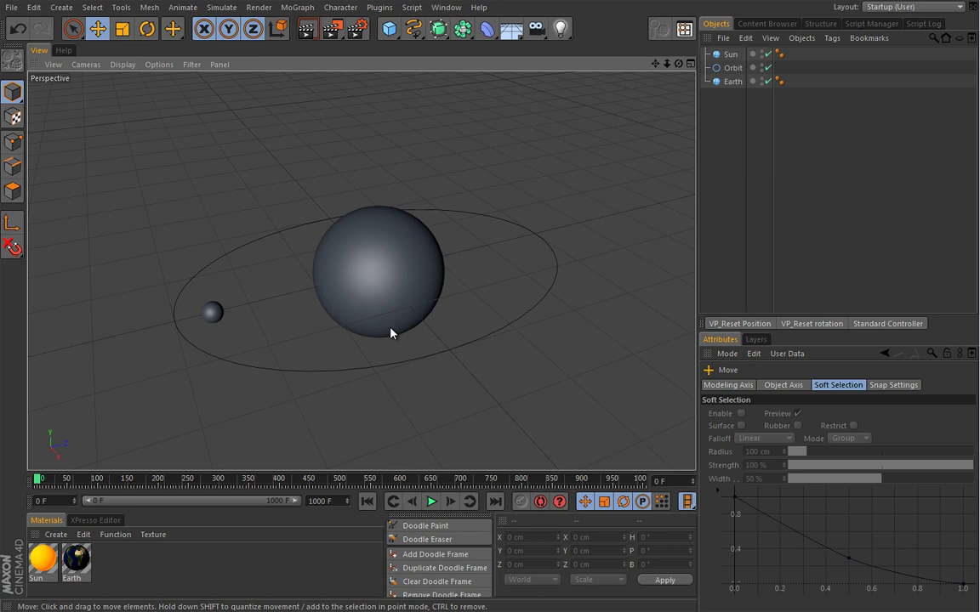
pyautogui.click(372, 358)
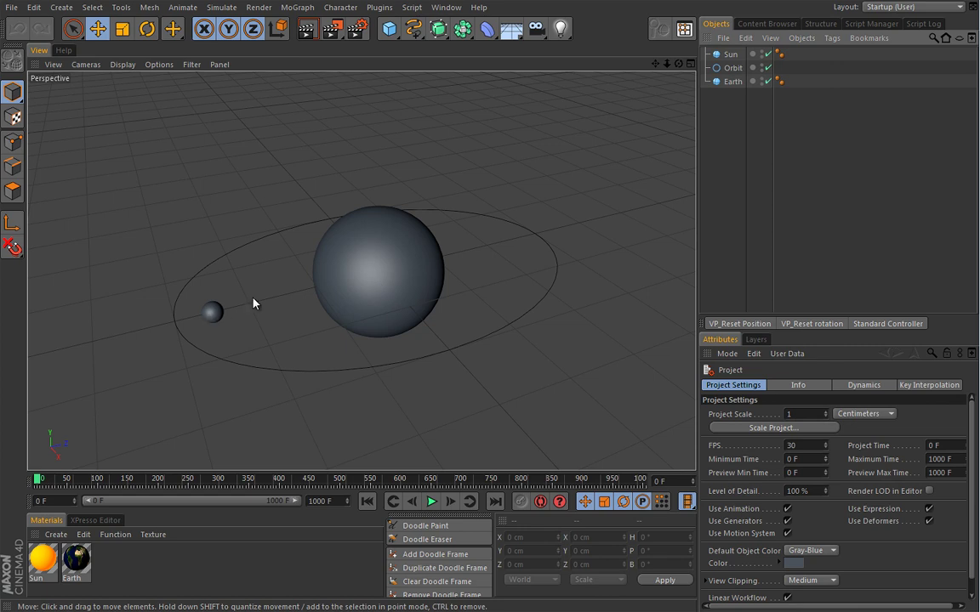
pyautogui.click(731, 68)
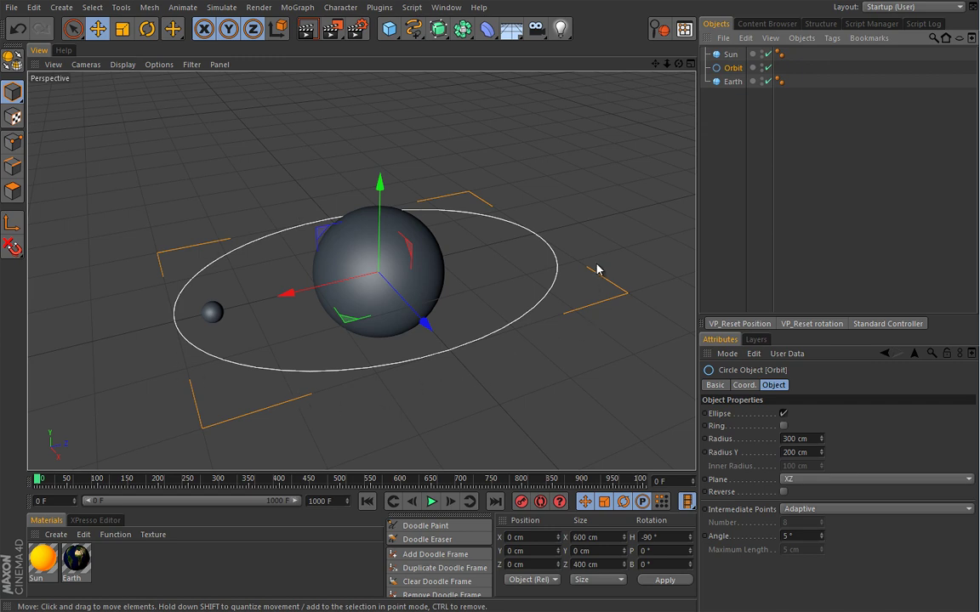
# Step: Wrap Earth in a Cloner in Object mode using the Orbit ellipse as path
pyautogui.click(727, 81)
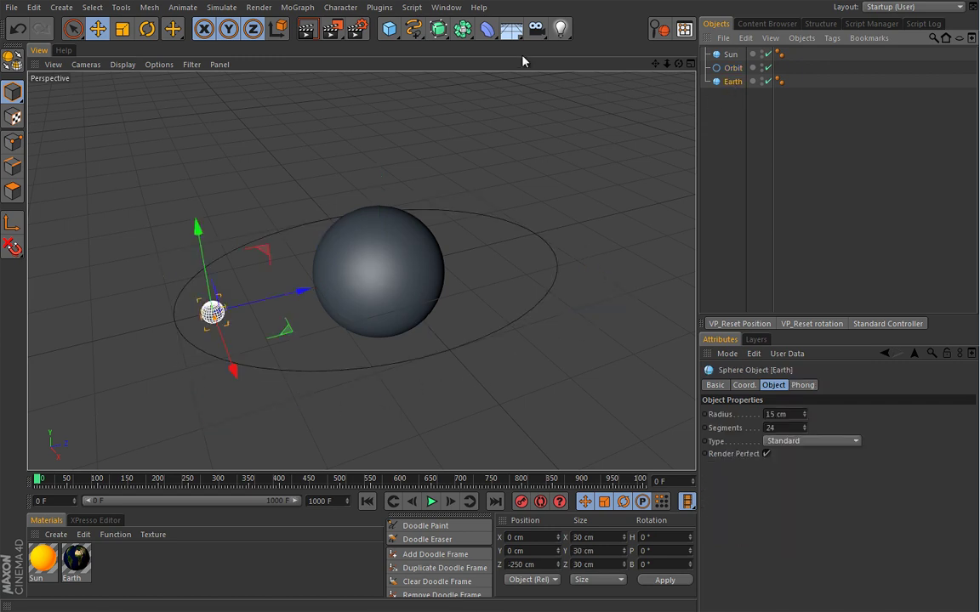
pyautogui.click(299, 8)
pyautogui.keyDown('alt'); pyautogui.click(308, 110); pyautogui.keyUp('alt')
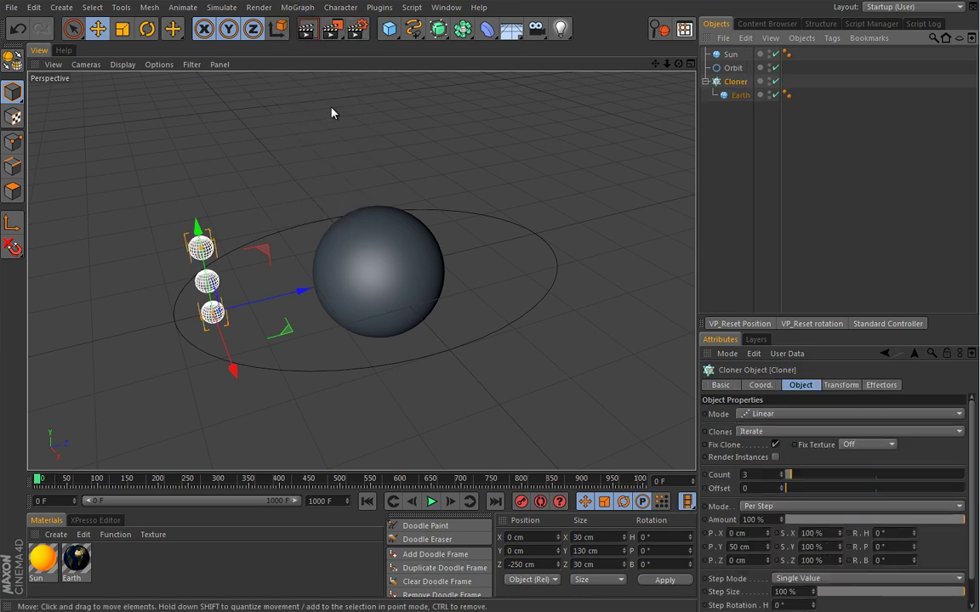
pyautogui.click(766, 414)
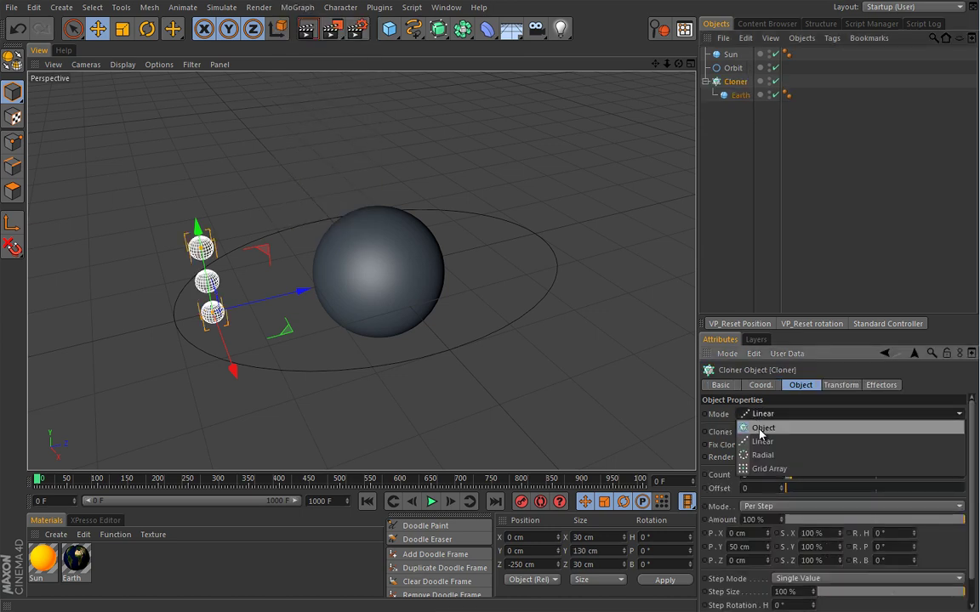
pyautogui.click(768, 429)
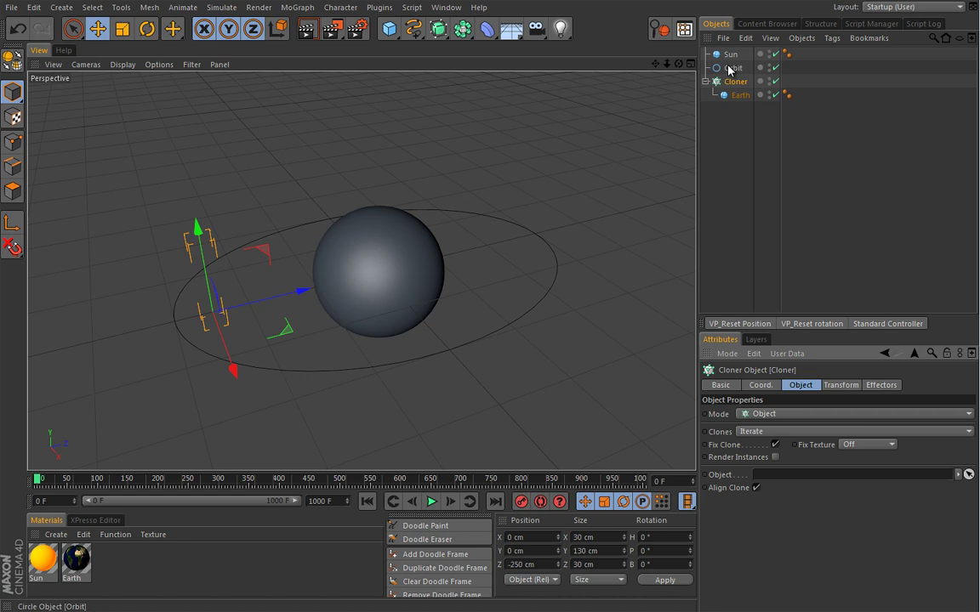
pyautogui.moveTo(733, 68)
pyautogui.mouseDown()
pyautogui.moveTo(627, 198)
pyautogui.moveTo(770, 475)
pyautogui.mouseUp()
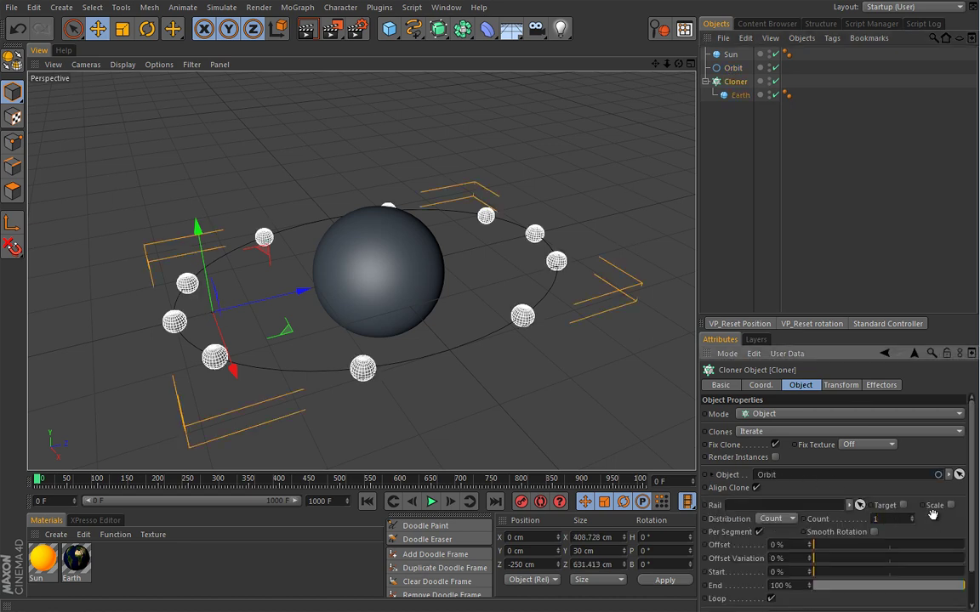
# Step: Set the Cloner to one clone with smooth rotation and even distribution
pyautogui.press('BackSpace')
pyautogui.press('Return')
pyautogui.click(873, 531)
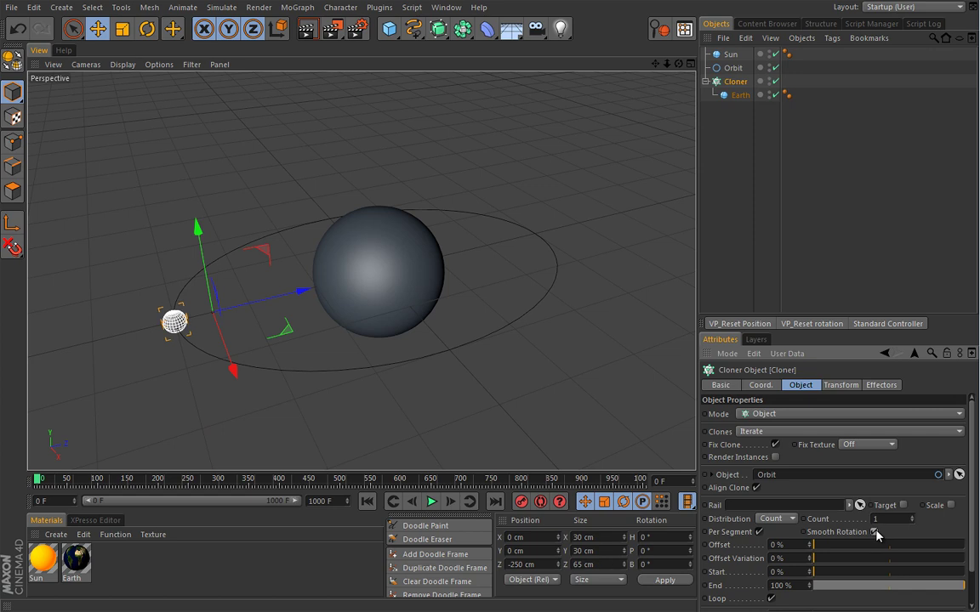
pyautogui.click(772, 518)
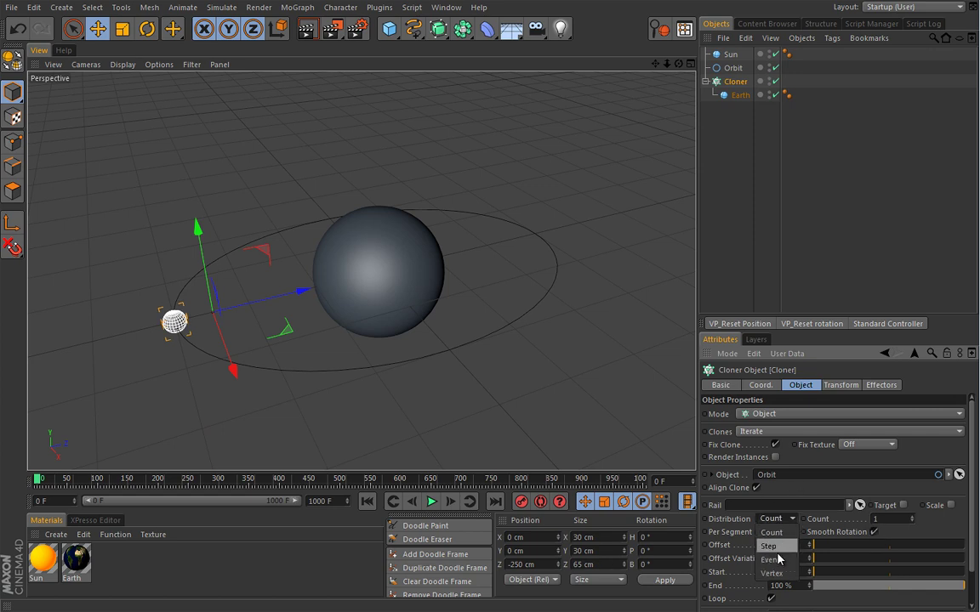
pyautogui.click(768, 560)
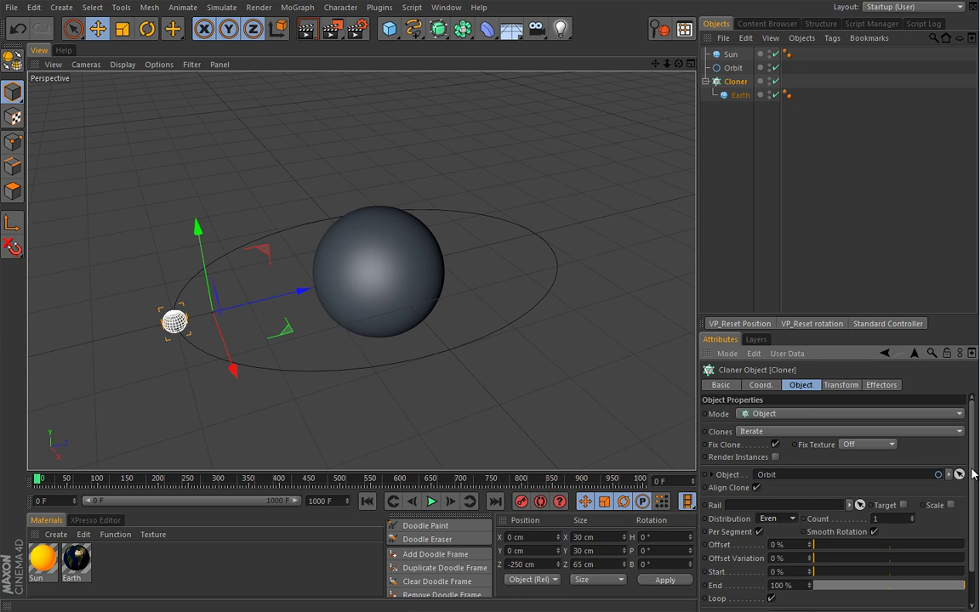
# Step: Set the Cloner's rate to 10%, then lower it to 5%
pyautogui.scroll(-2, 948, 528)
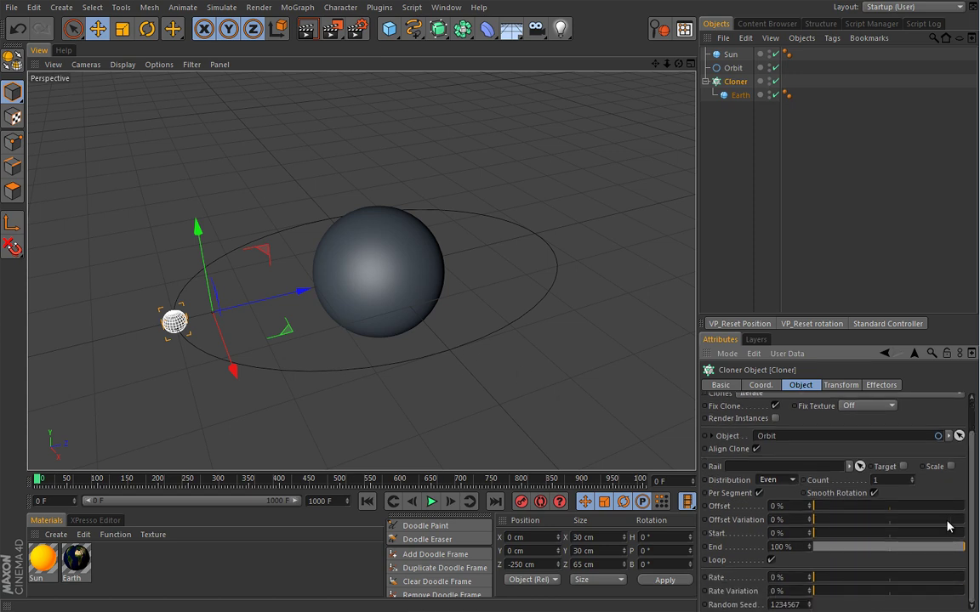
pyautogui.click(775, 578)
pyautogui.write('10')
pyautogui.press('Return')
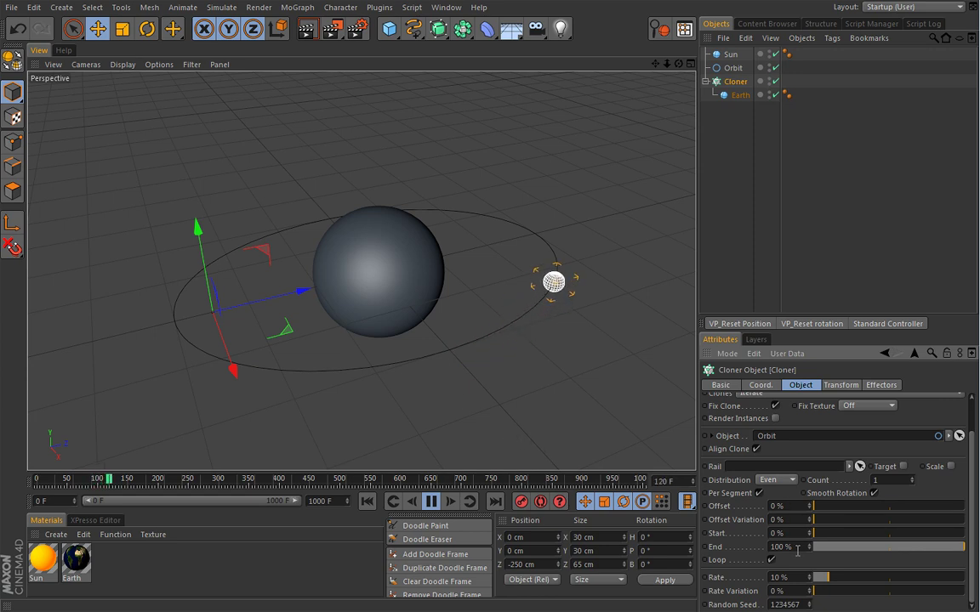
pyautogui.click(820, 577)
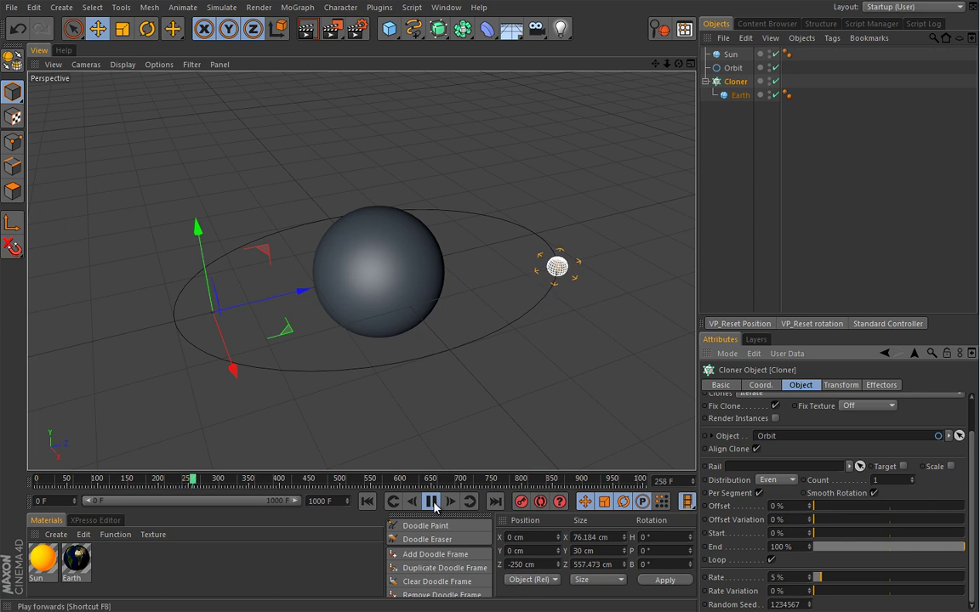
# Step: Rewind the animation and apply the Sun material to the big sphere
pyautogui.click(431, 501)
pyautogui.click(367, 501)
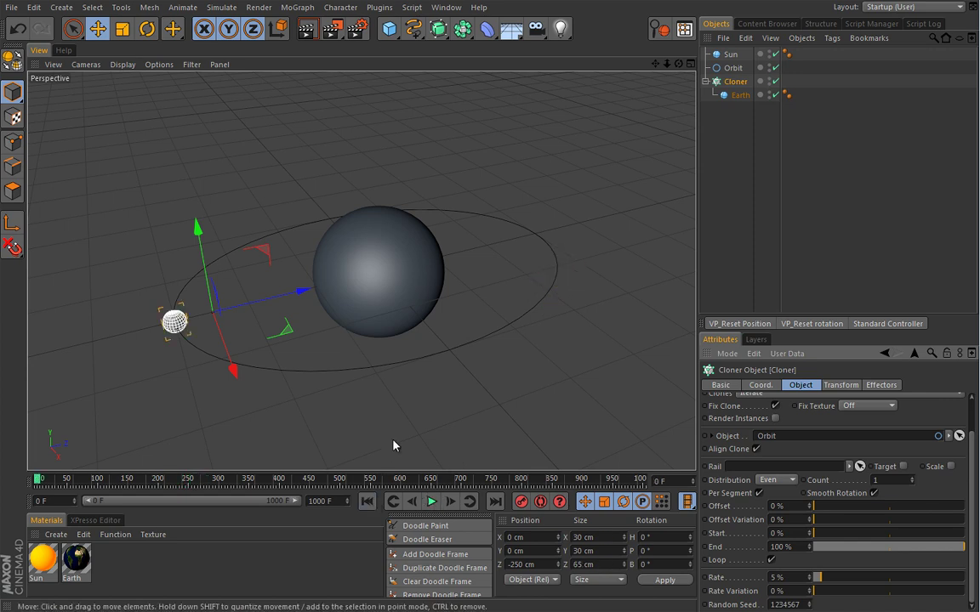
pyautogui.keyDown('alt'); pyautogui.moveTo(370, 365); pyautogui.dragTo(420, 372); pyautogui.keyUp('alt')
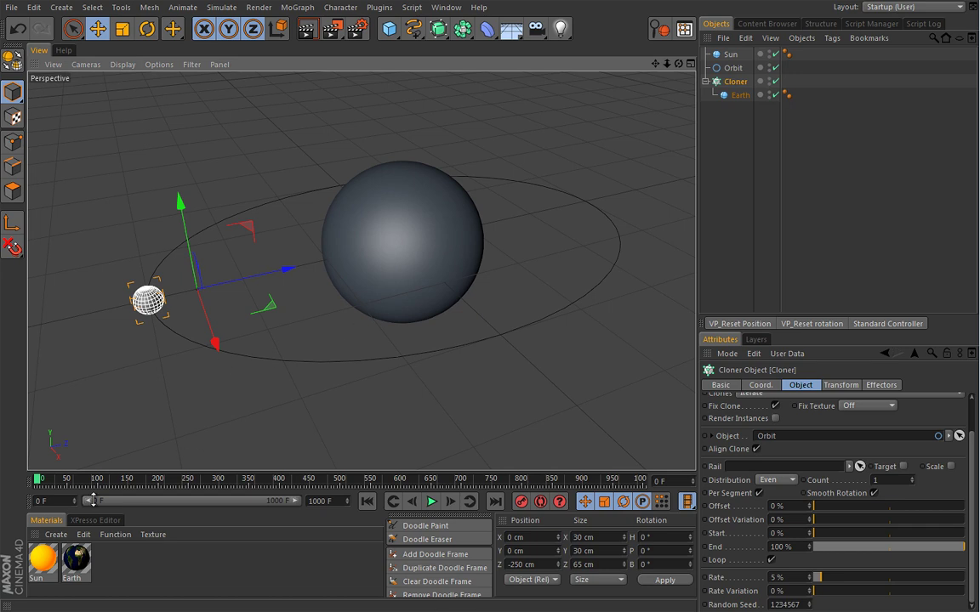
pyautogui.moveTo(403, 303); pyautogui.dragTo(393, 247)
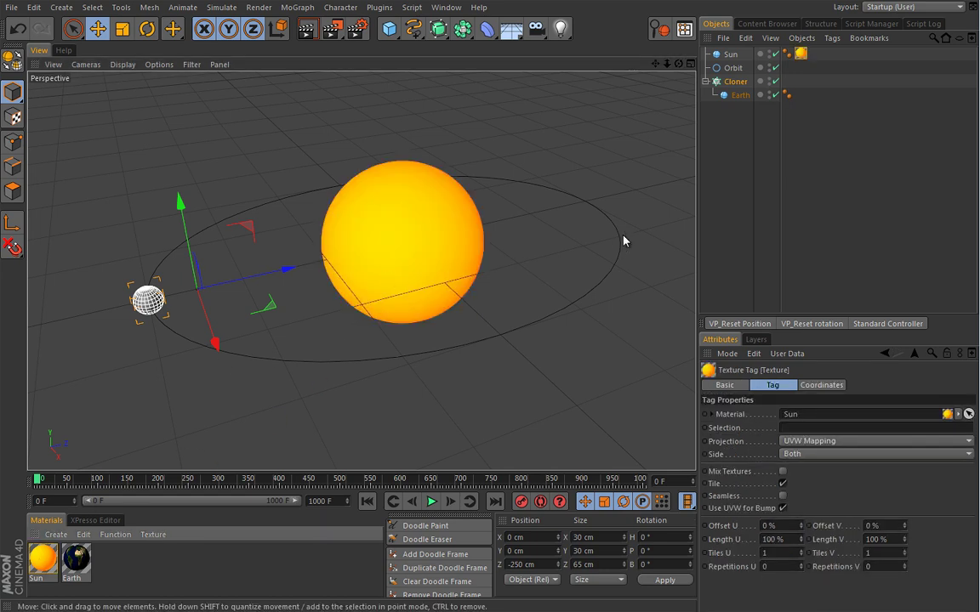
# Step: Apply the Earth material to the Earth sphere with spherical projection
pyautogui.click(720, 207)
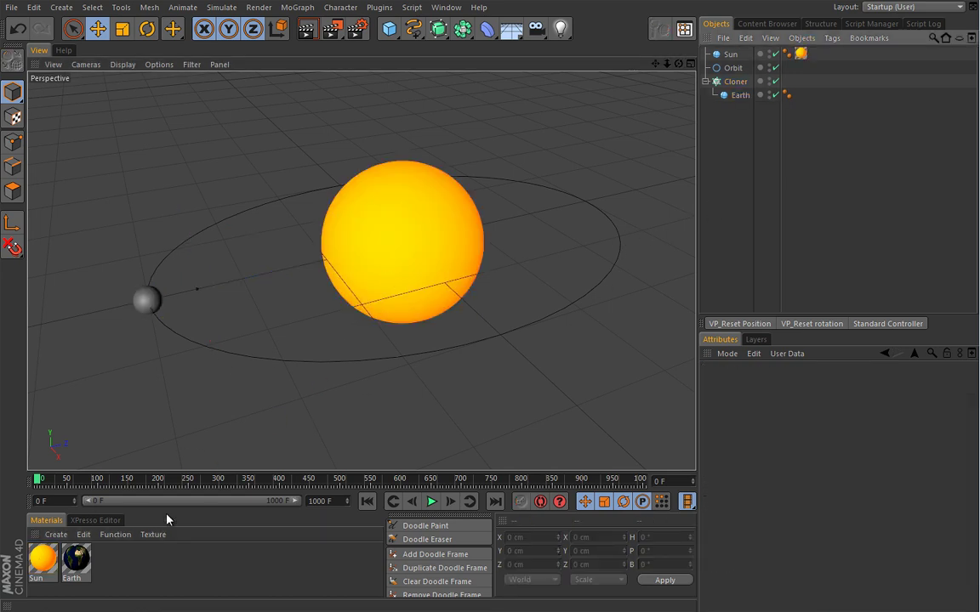
pyautogui.moveTo(79, 571); pyautogui.dragTo(401, 388)
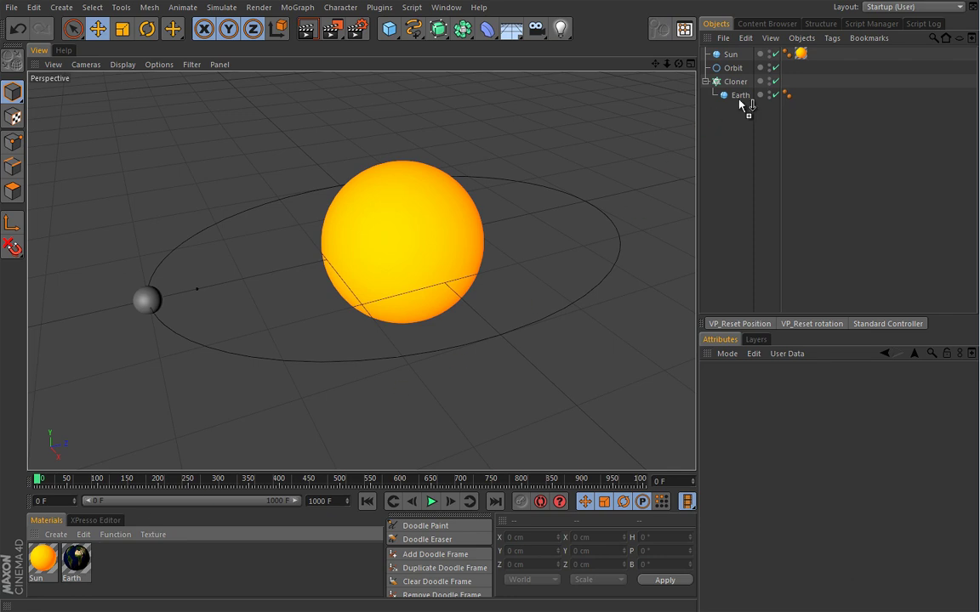
pyautogui.moveTo(740, 102); pyautogui.dragTo(743, 94)
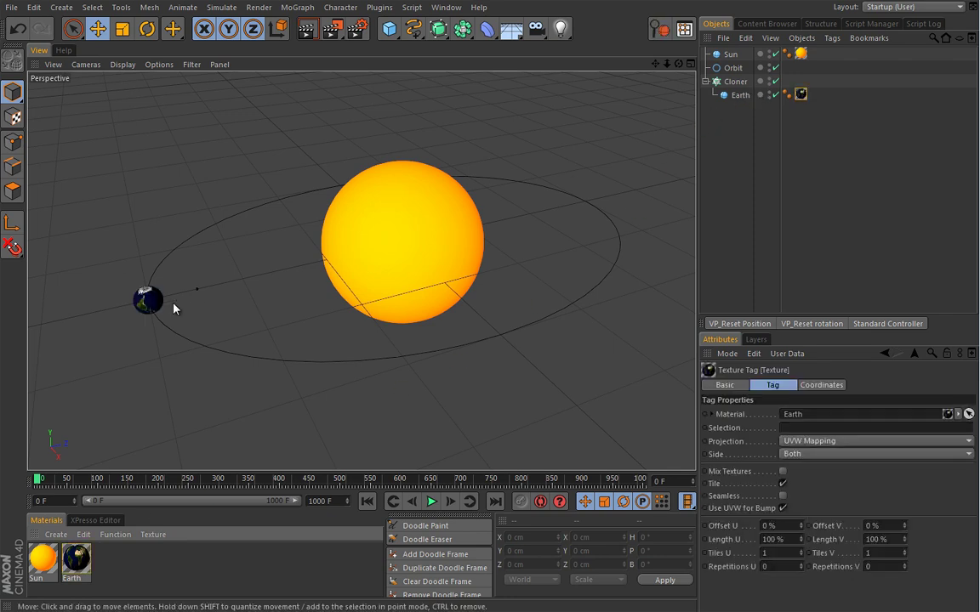
pyautogui.click(810, 442)
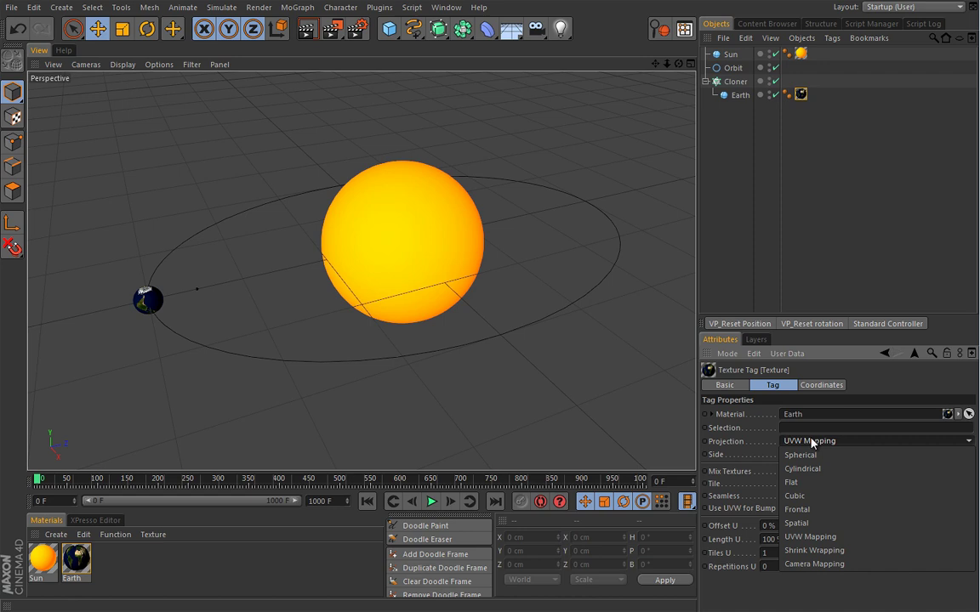
pyautogui.click(812, 456)
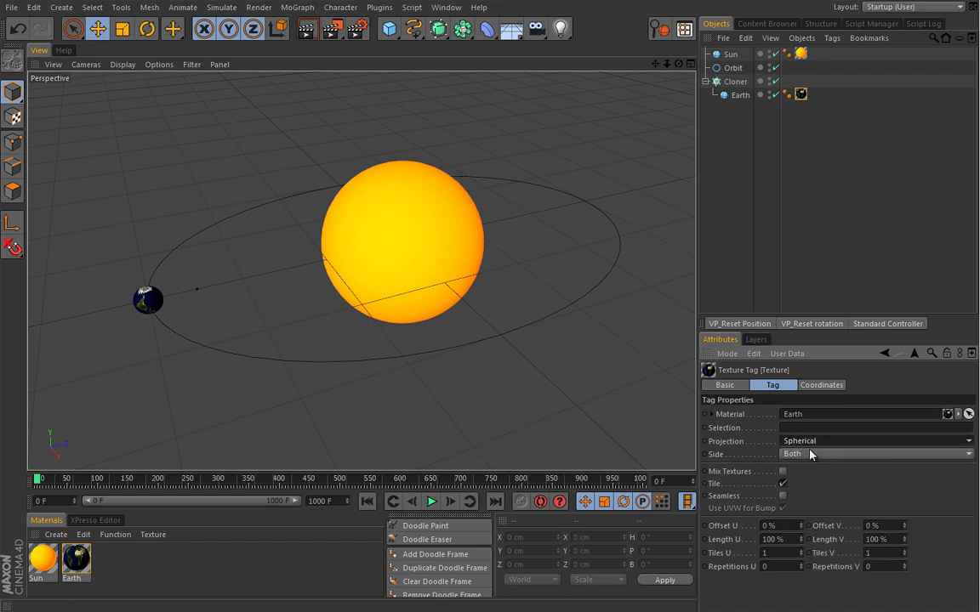
# Step: Play the animation to watch Earth orbit, then rewind to frame 0
pyautogui.moveTo(280, 354)
pyautogui.keyDown('alt'); pyautogui.mouseDown()
pyautogui.moveTo(426, 338)
pyautogui.moveTo(302, 356)
pyautogui.moveTo(256, 333)
pyautogui.mouseUp(); pyautogui.keyUp('alt')
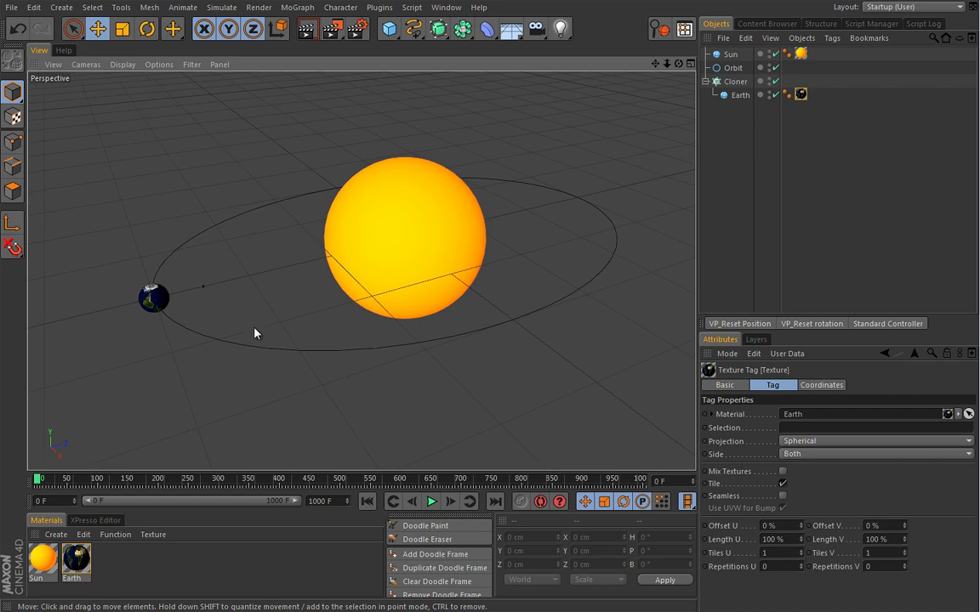
pyautogui.click(431, 502)
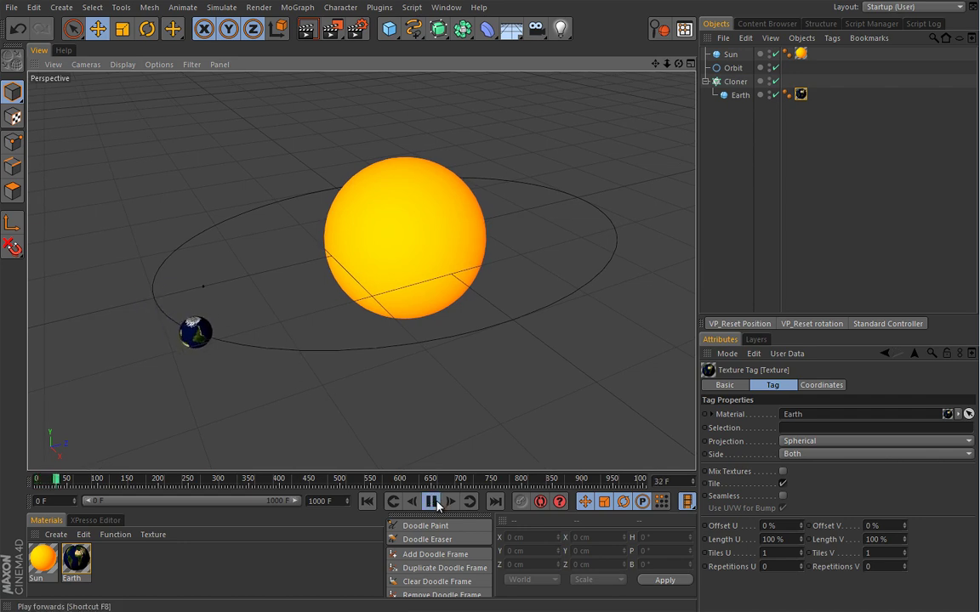
pyautogui.click(431, 502)
pyautogui.hotkey('shift', 'f')
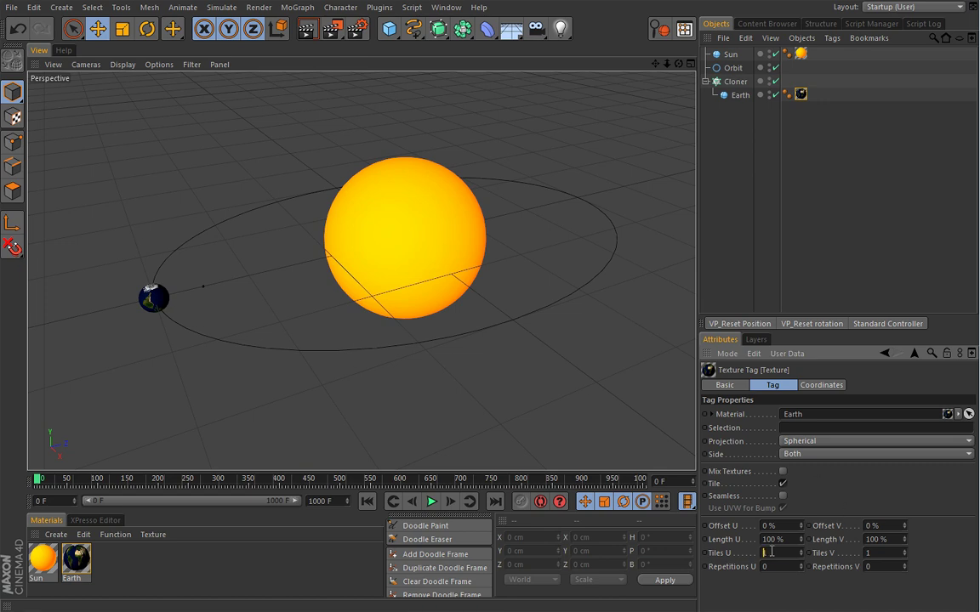
# Step: Set the Earth texture tiles to -1 to mirror the map, then play back to check
pyautogui.click(867, 553)
pyautogui.write('-1')
pyautogui.press('Return')
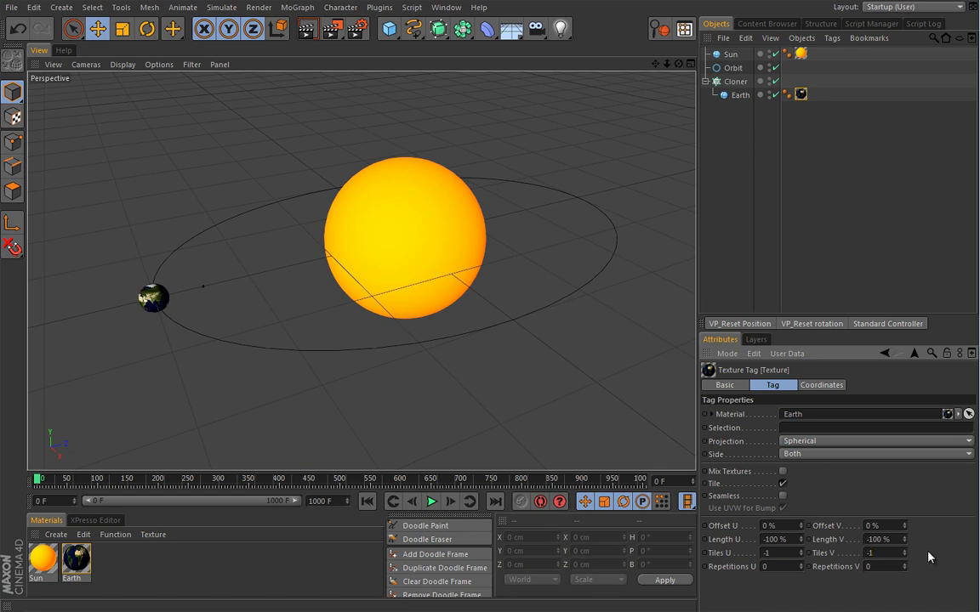
pyautogui.moveTo(357, 368)
pyautogui.keyDown('alt'); pyautogui.mouseDown()
pyautogui.moveTo(503, 318)
pyautogui.moveTo(350, 362)
pyautogui.moveTo(366, 378)
pyautogui.mouseUp(); pyautogui.keyUp('alt')
pyautogui.click(432, 501)
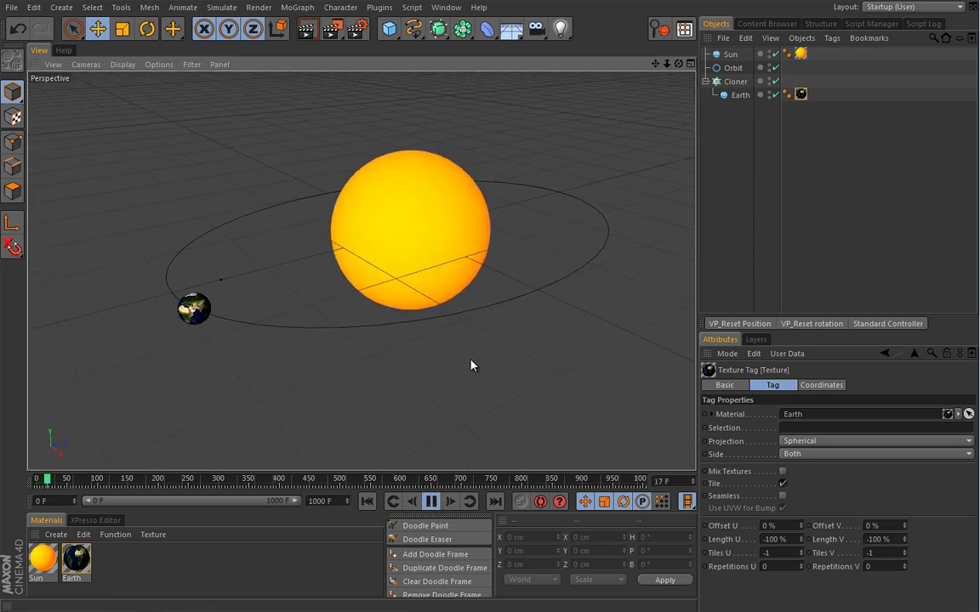
pyautogui.keyDown('alt'); pyautogui.moveTo(475, 361); pyautogui.dragTo(449, 371); pyautogui.keyUp('alt')
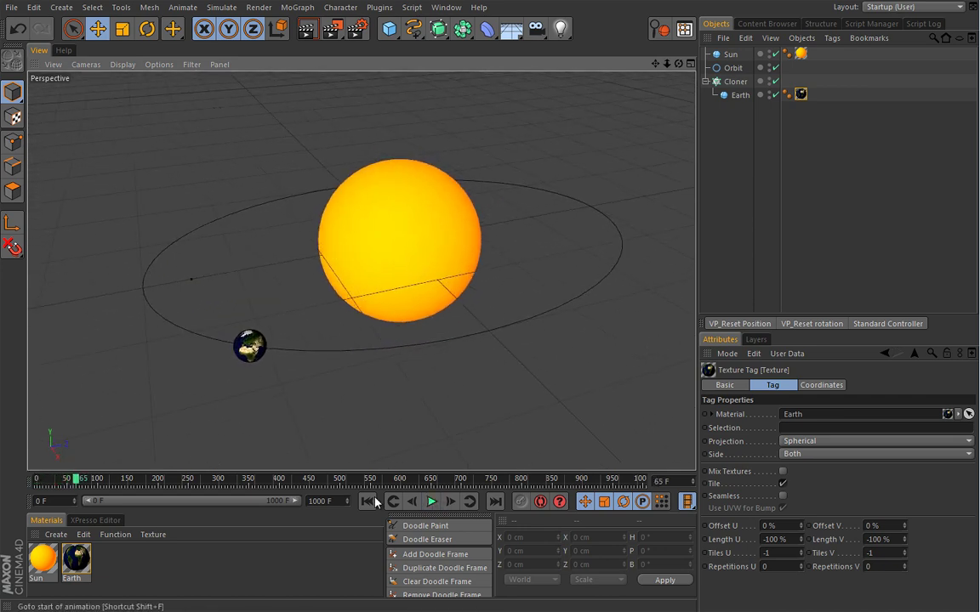
pyautogui.press('F8')
pyautogui.hotkey('shift', 'f')
pyautogui.moveTo(448, 412)
pyautogui.keyDown('alt'); pyautogui.mouseDown()
pyautogui.moveTo(448, 390)
pyautogui.moveTo(474, 351)
pyautogui.mouseUp(); pyautogui.keyUp('alt')
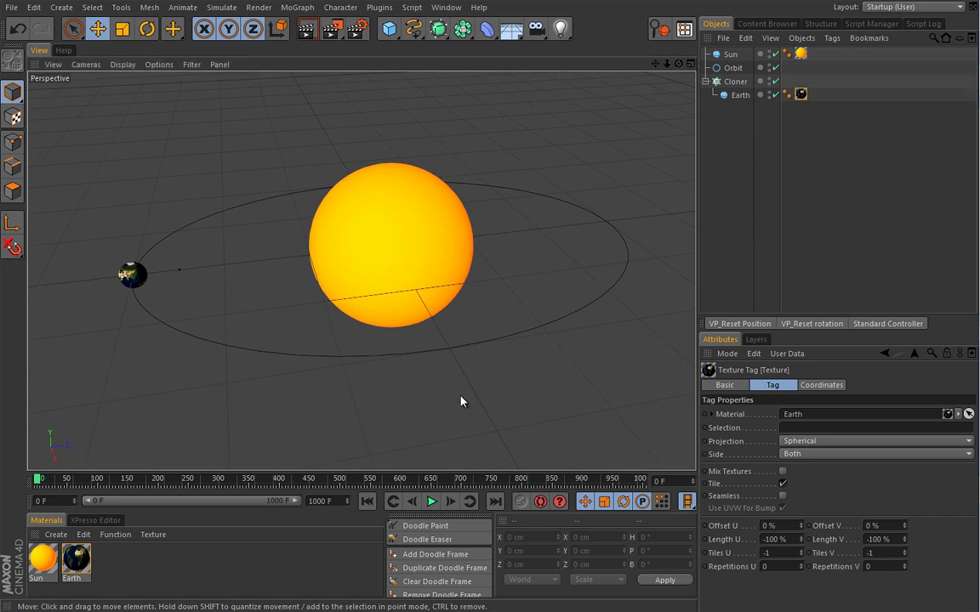
# Step: Preview the Earth orbit and add a Time effector to the Cloner
pyautogui.click(736, 81)
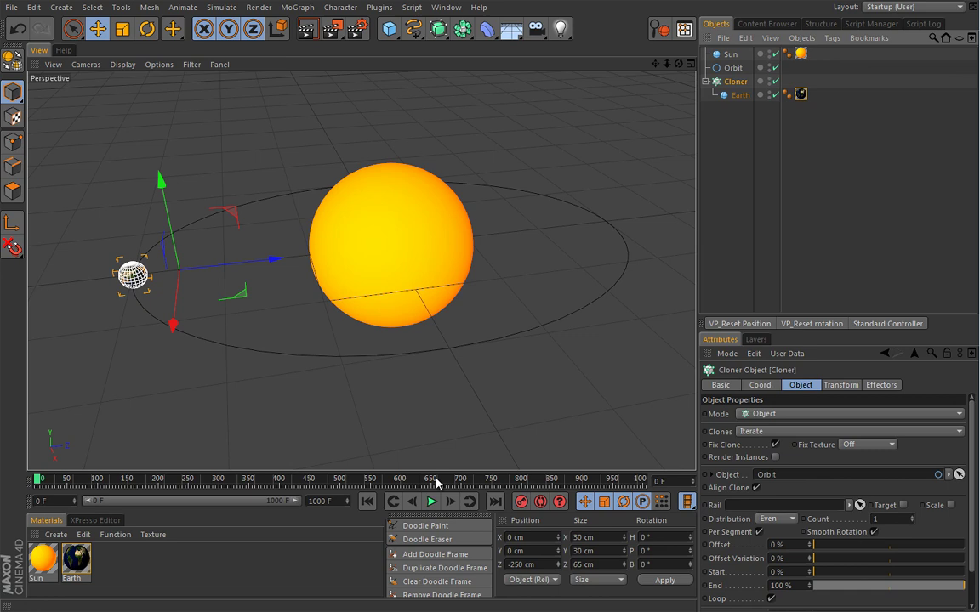
pyautogui.click(734, 146)
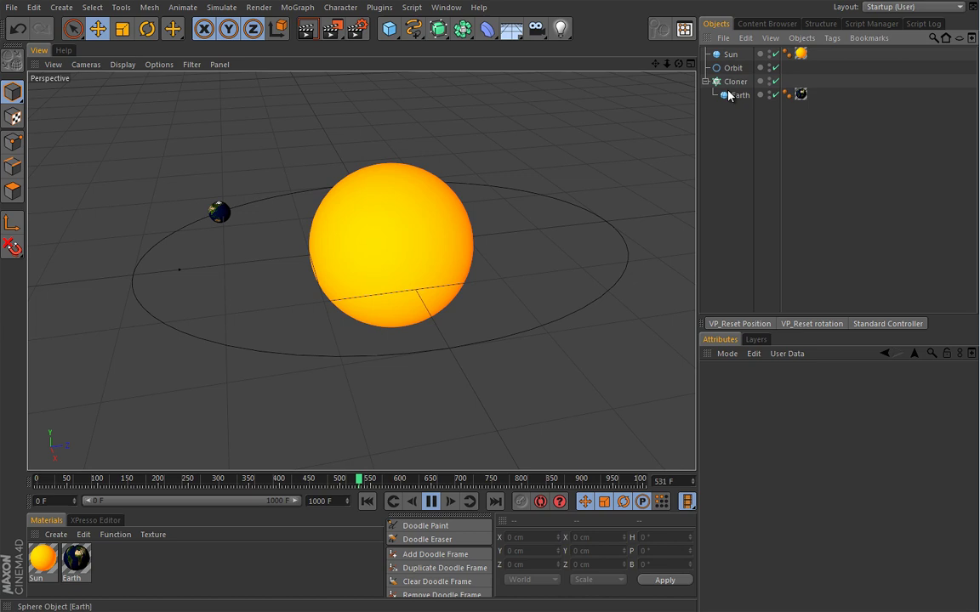
pyautogui.click(198, 198)
pyautogui.click(296, 6)
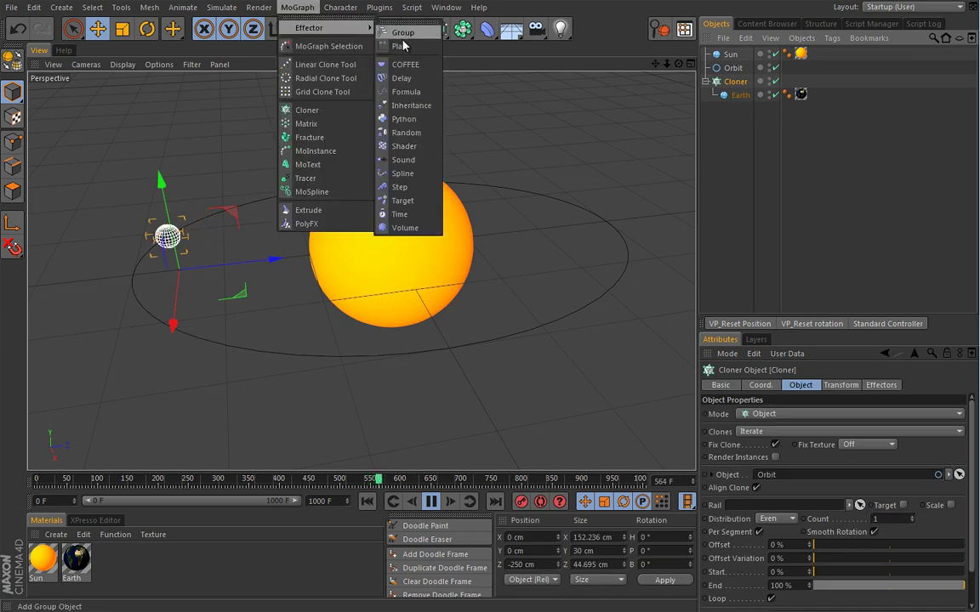
pyautogui.click(416, 213)
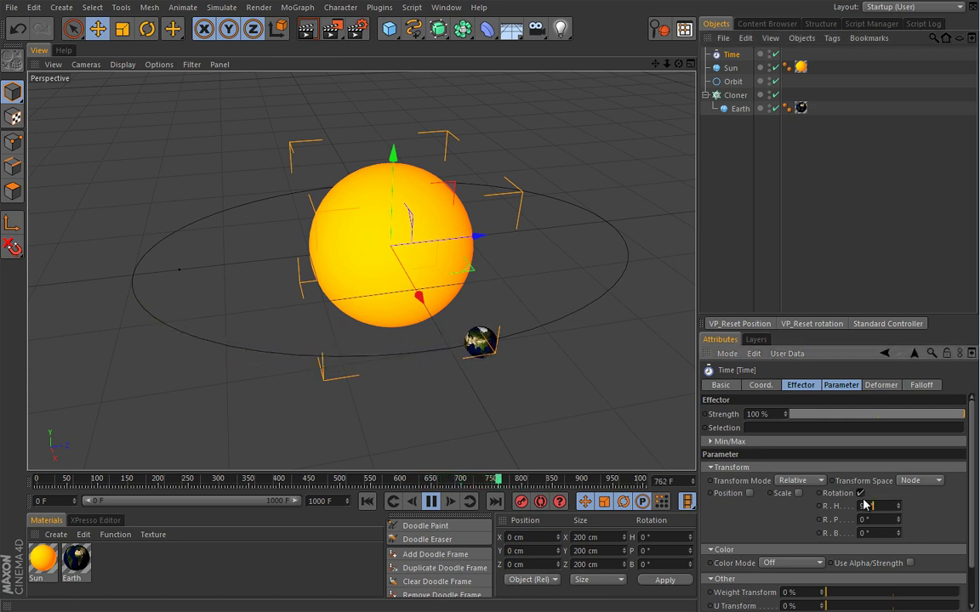
# Step: Set the Time effector's heading rotation to 180°, briefly trying 90°
pyautogui.write('180')
pyautogui.press('Return')
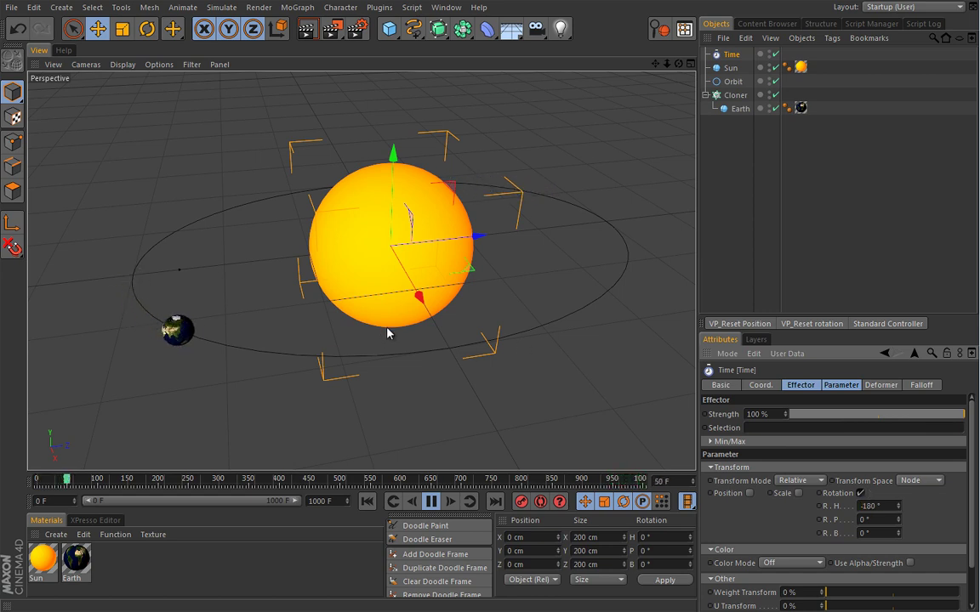
pyautogui.click(868, 506)
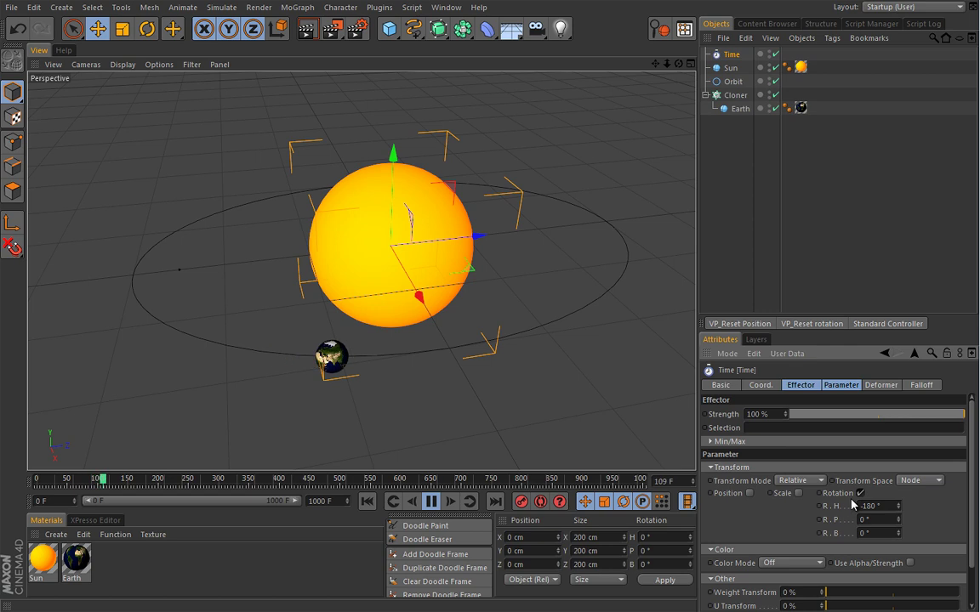
pyautogui.write('90')
pyautogui.press('Return')
pyautogui.write('180')
pyautogui.press('Return')
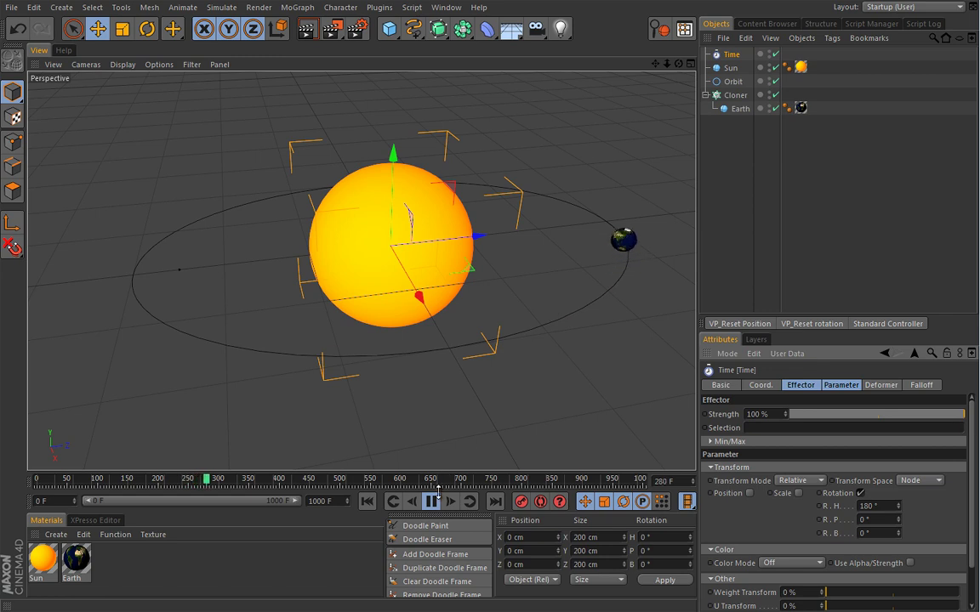
pyautogui.click(431, 501)
pyautogui.click(366, 501)
pyautogui.keyDown('alt'); pyautogui.moveTo(449, 364); pyautogui.dragTo(417, 318); pyautogui.keyUp('alt')
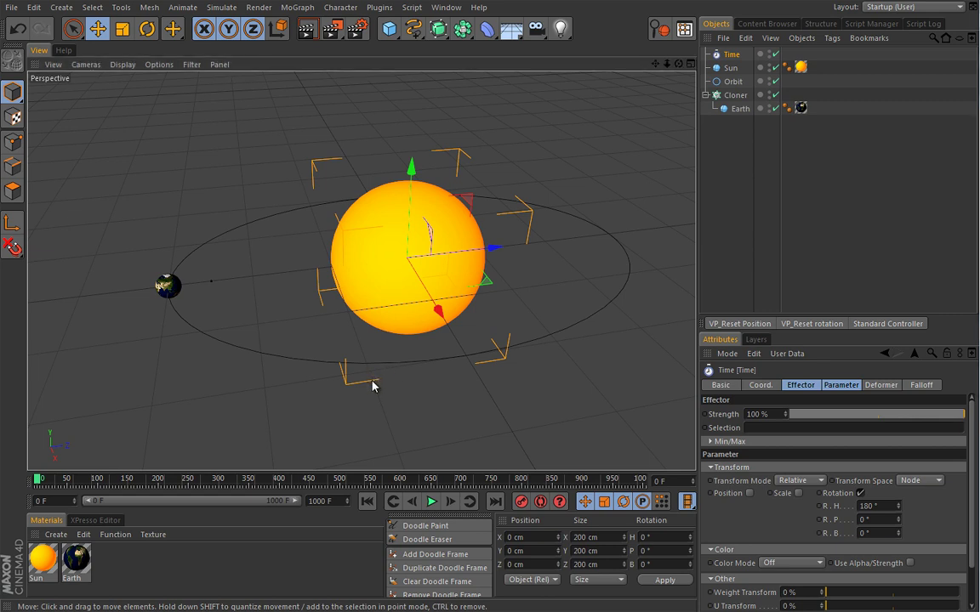
pyautogui.click(421, 525)
pyautogui.moveTo(187, 281); pyautogui.dragTo(332, 270)
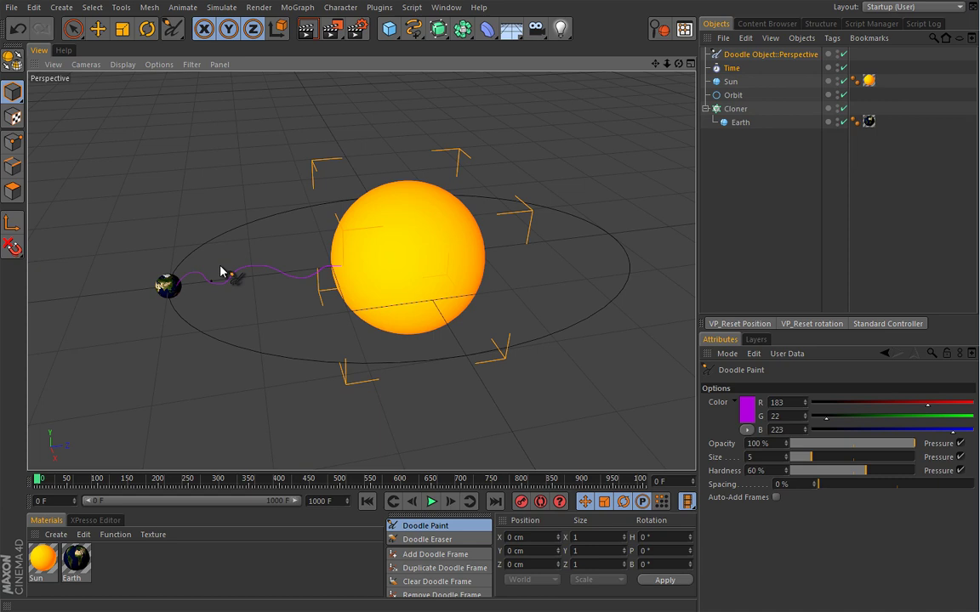
pyautogui.click(765, 55)
# Step: Delete the doodle and add a MoGraph Tracer for the Cloner
pyautogui.press('Delete')
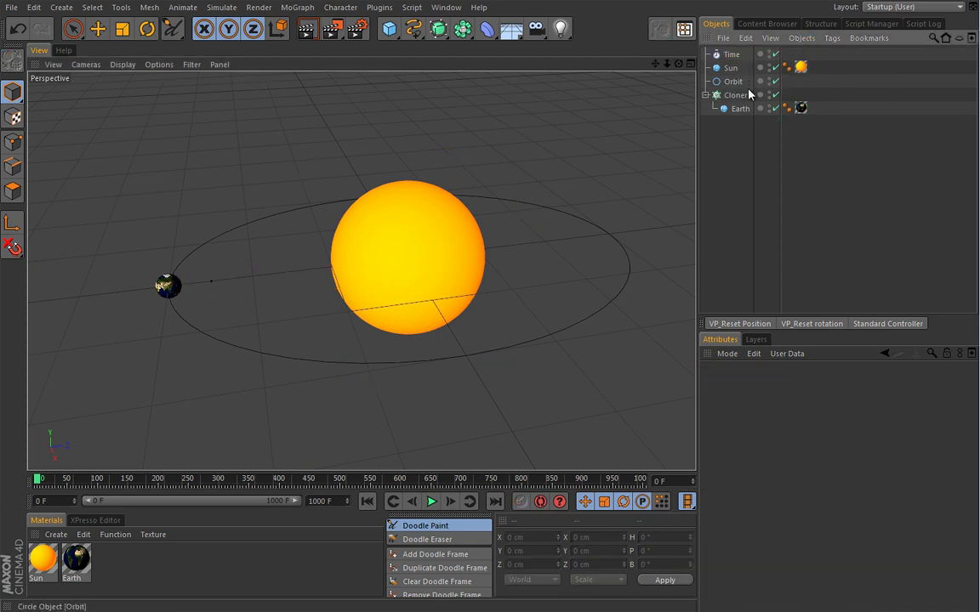
pyautogui.click(735, 94)
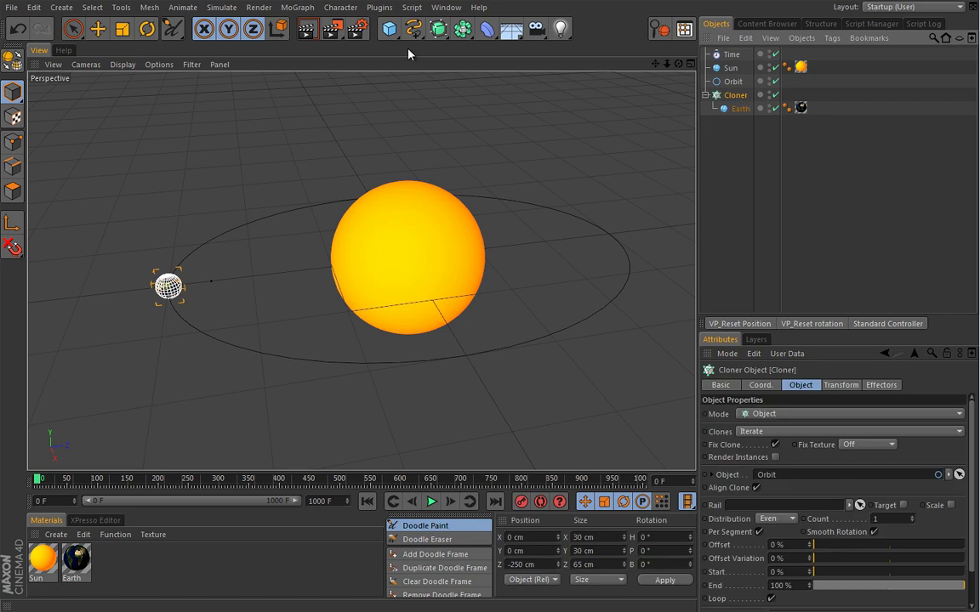
pyautogui.click(298, 9)
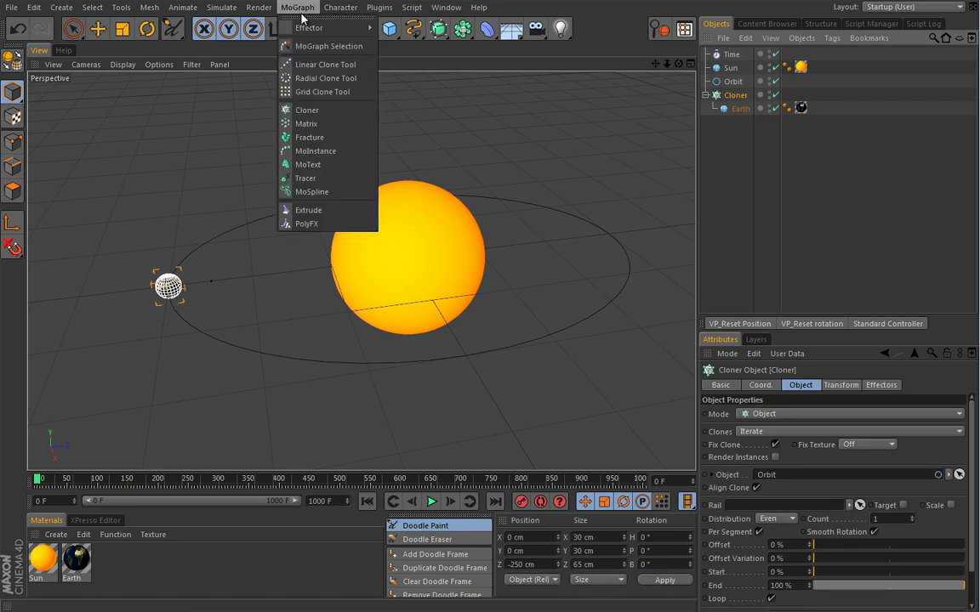
pyautogui.click(311, 182)
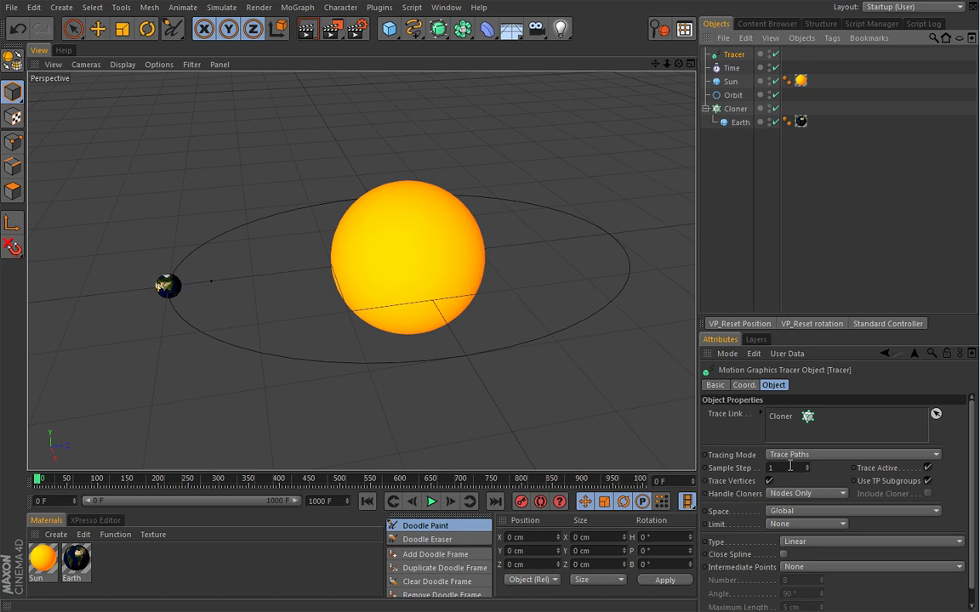
# Step: Turn off Trace Vertices, link the Sun, trace Immediate Clones, and connect all objects
pyautogui.click(770, 482)
pyautogui.moveTo(789, 429); pyautogui.dragTo(785, 435)
pyautogui.click(799, 493)
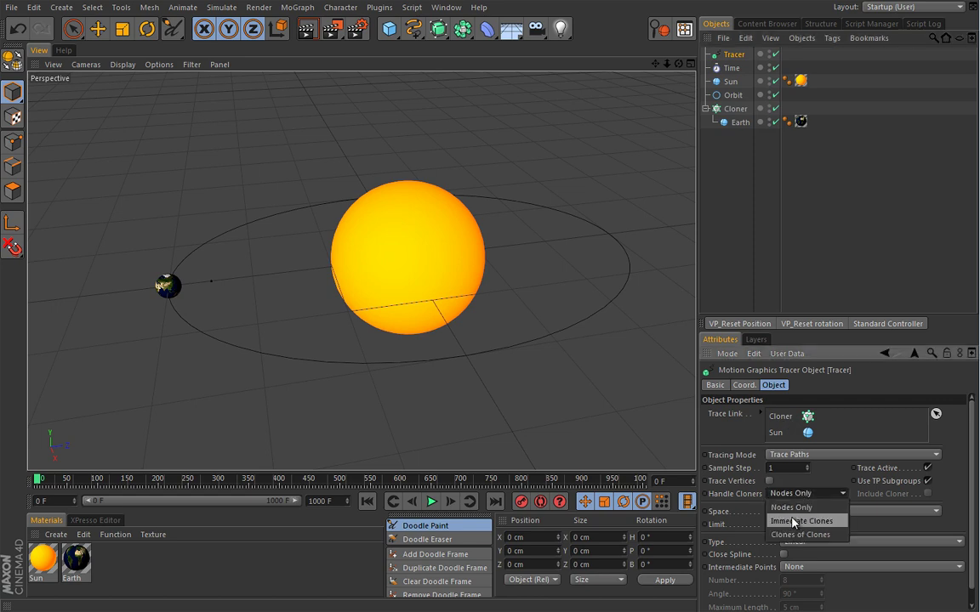
pyautogui.click(795, 521)
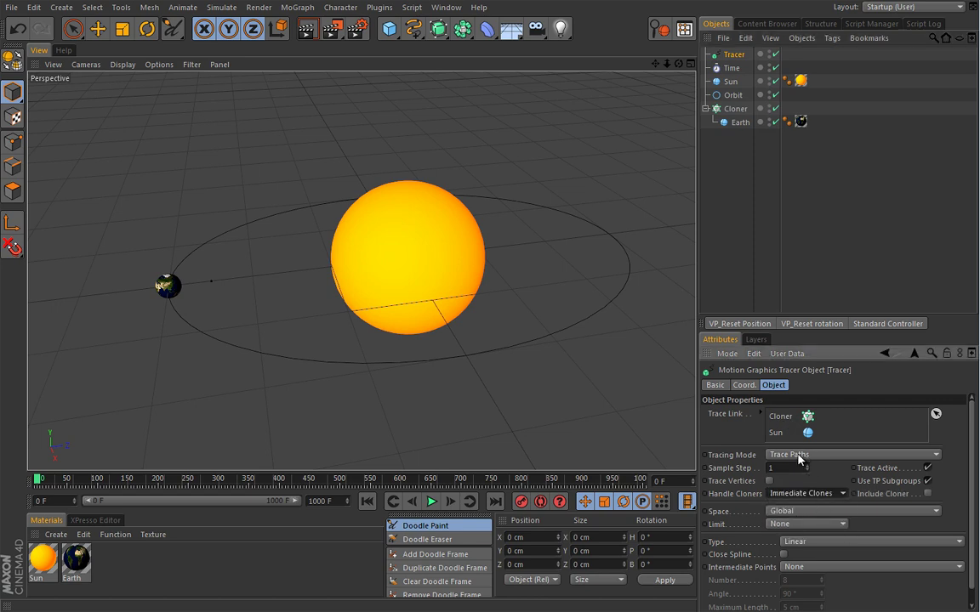
pyautogui.click(800, 456)
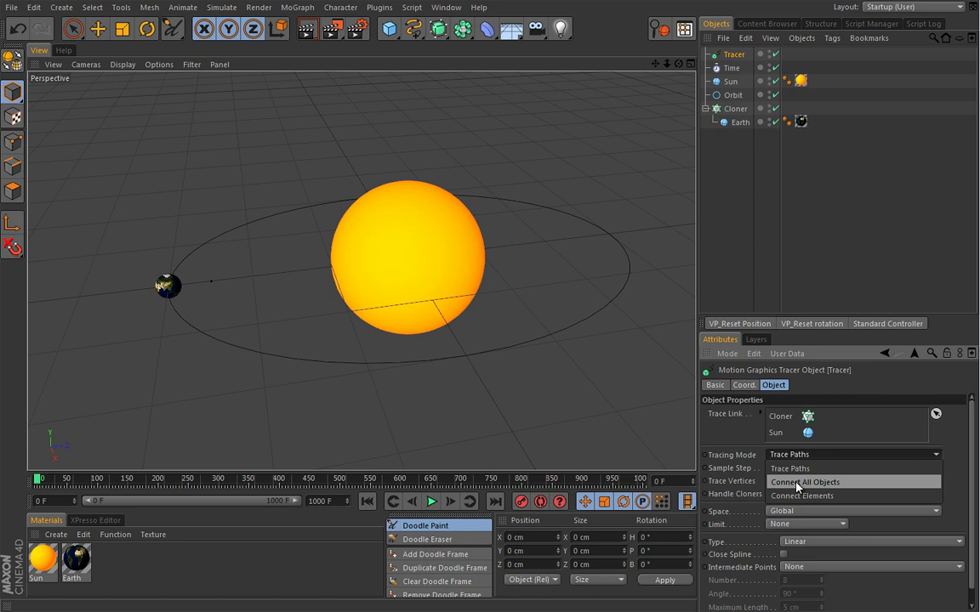
pyautogui.click(795, 483)
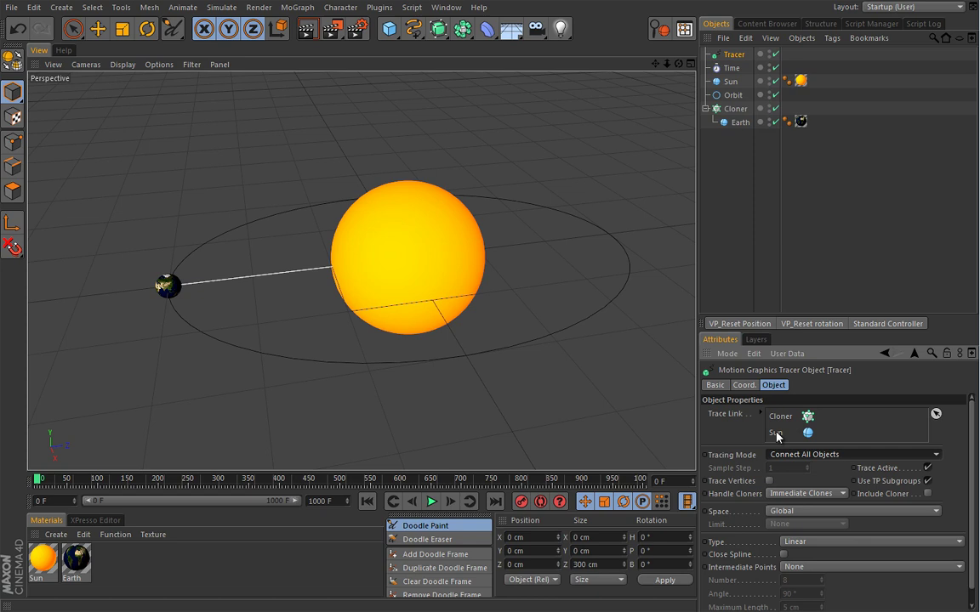
pyautogui.moveTo(784, 422); pyautogui.dragTo(488, 358)
pyautogui.click(431, 502)
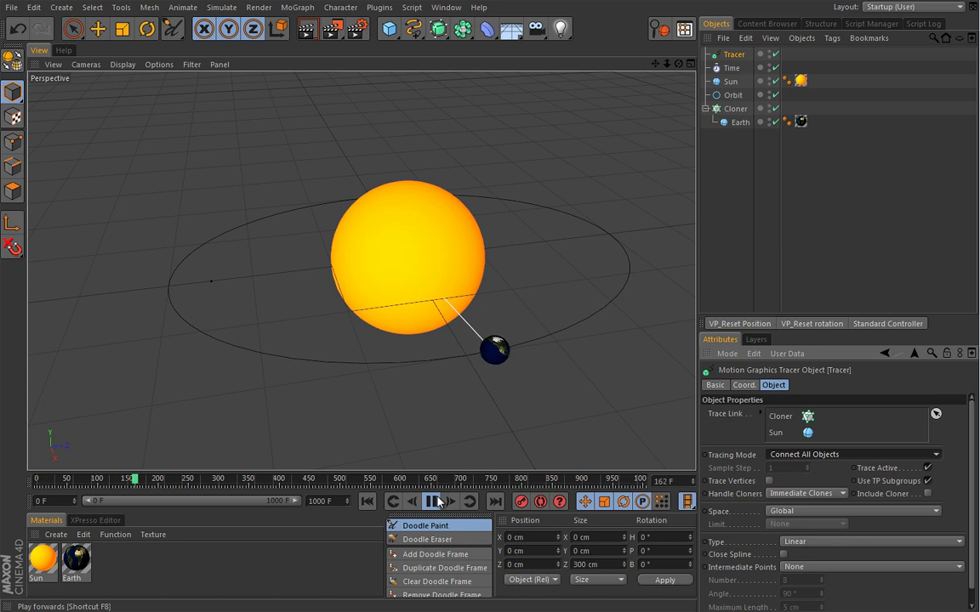
pyautogui.press('F8')
pyautogui.hotkey('shift', 'f')
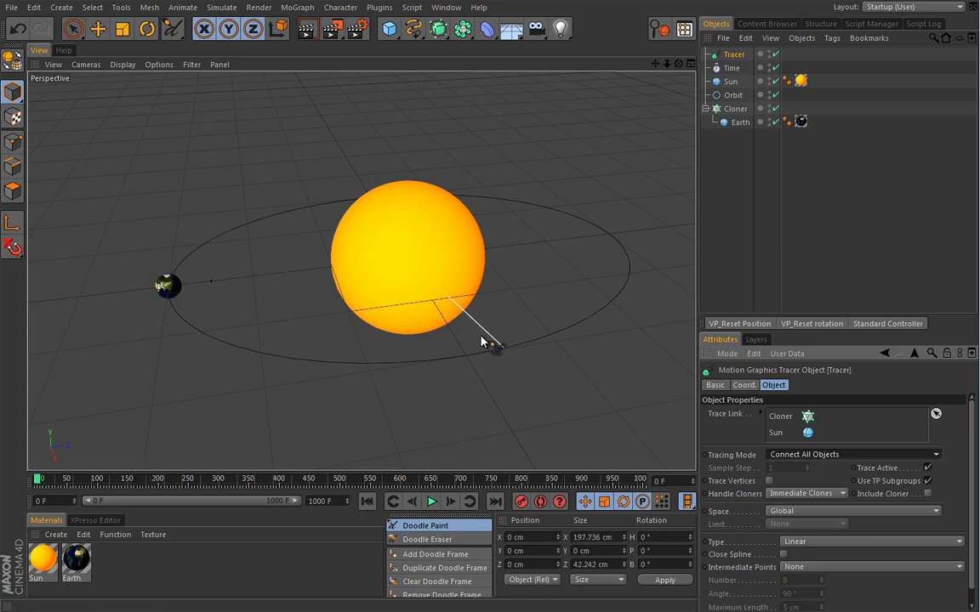
pyautogui.click(432, 502)
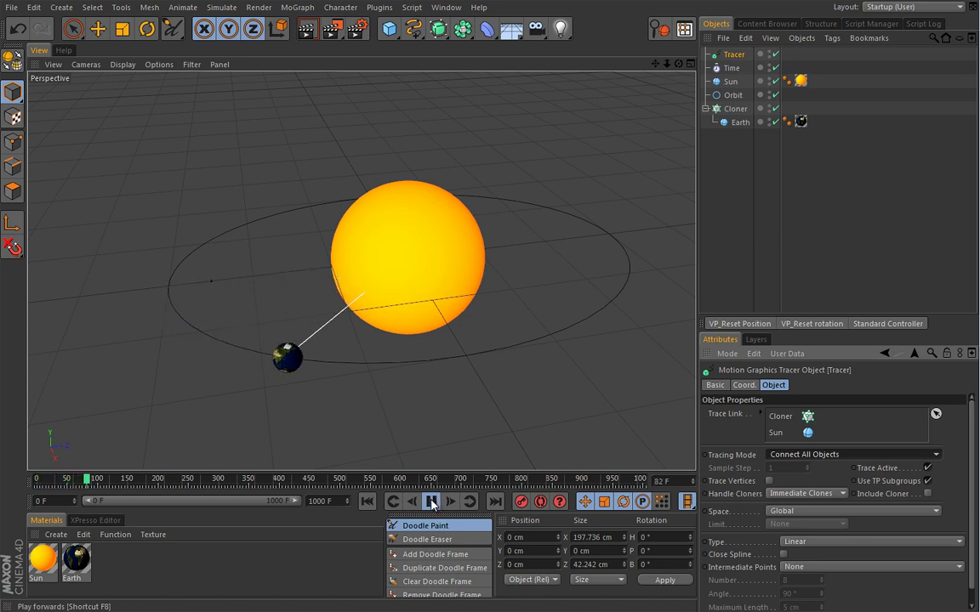
pyautogui.click(431, 502)
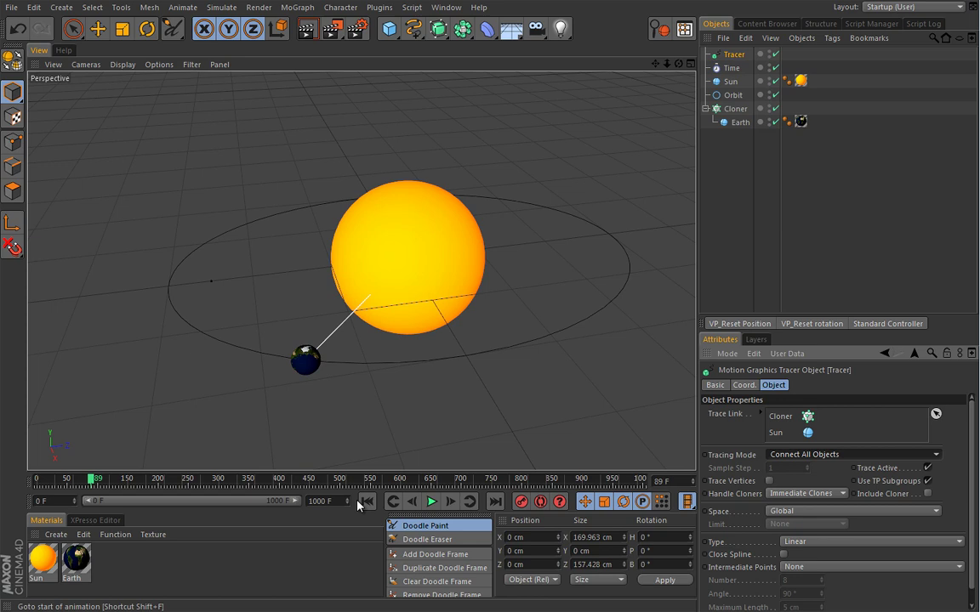
pyautogui.click(367, 501)
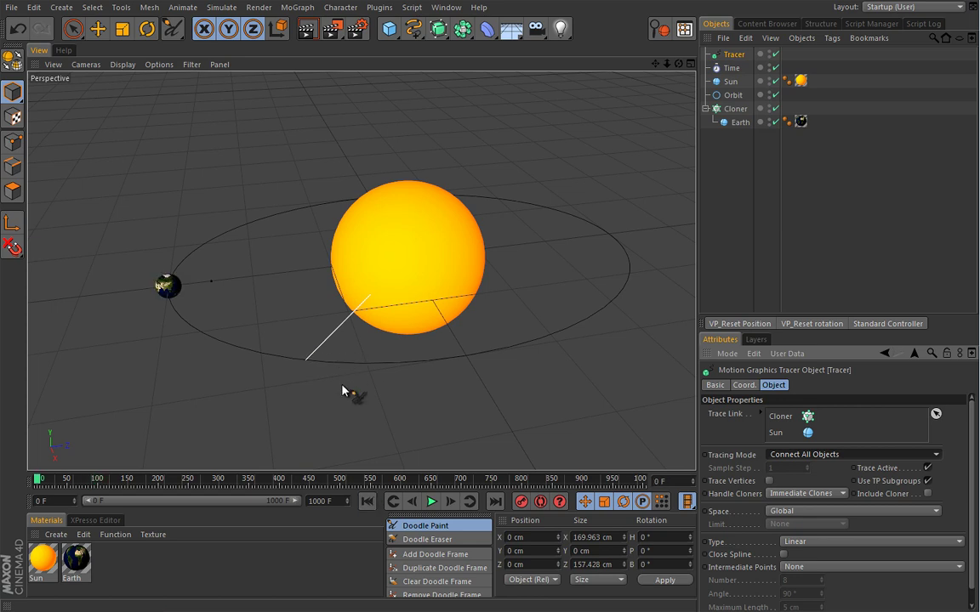
pyautogui.click(368, 504)
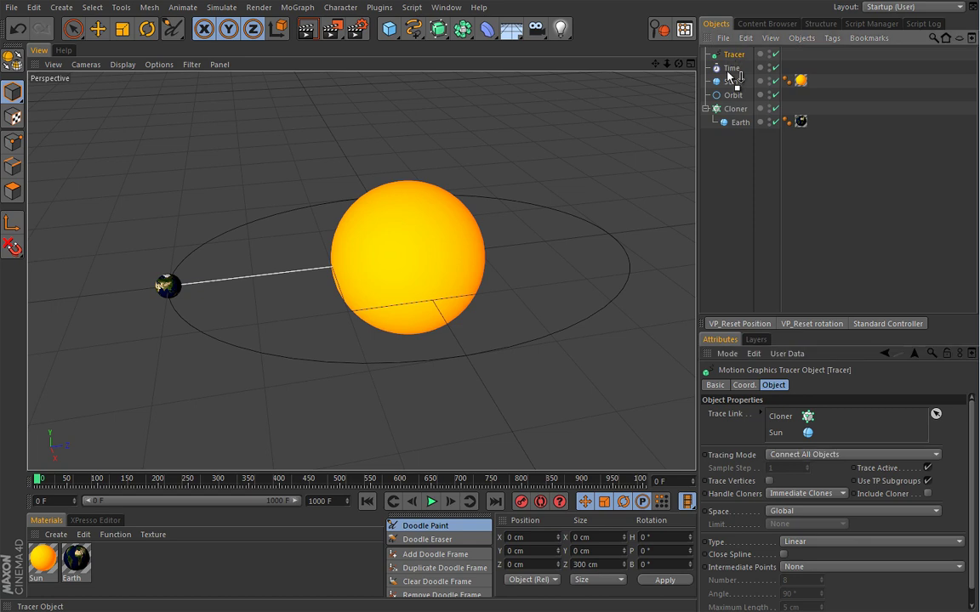
pyautogui.moveTo(728, 75); pyautogui.dragTo(719, 133)
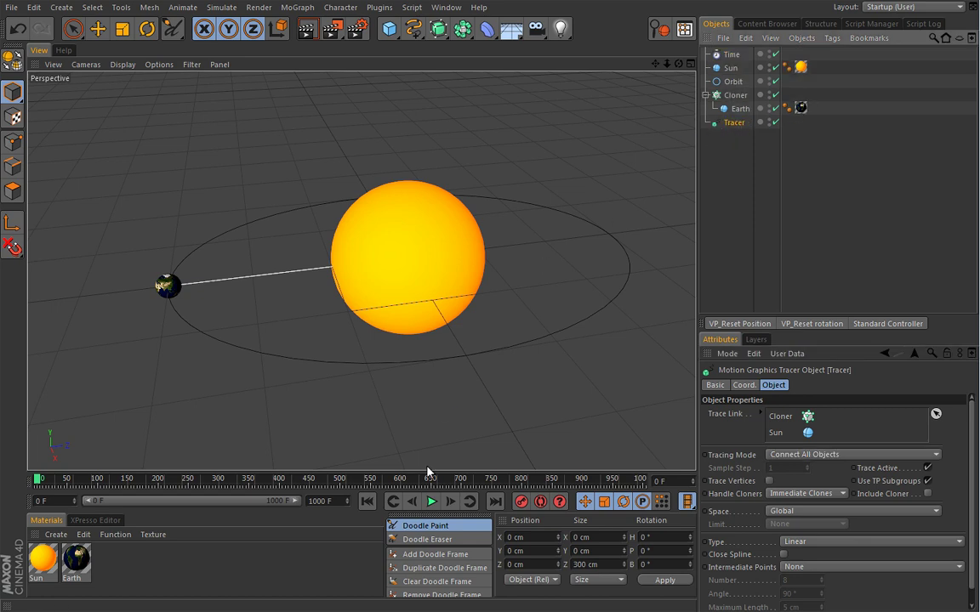
pyautogui.click(431, 501)
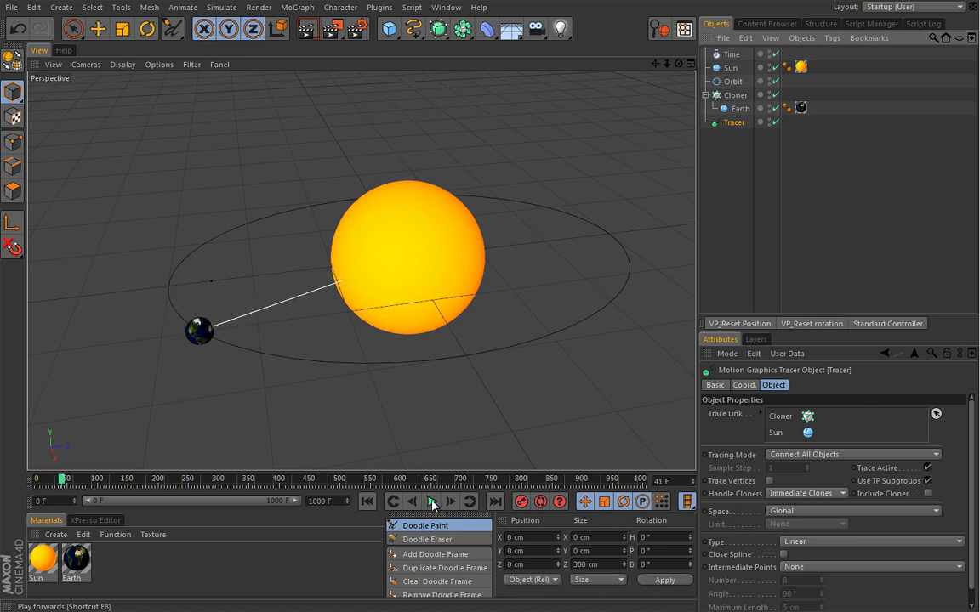
pyautogui.click(431, 502)
pyautogui.click(367, 501)
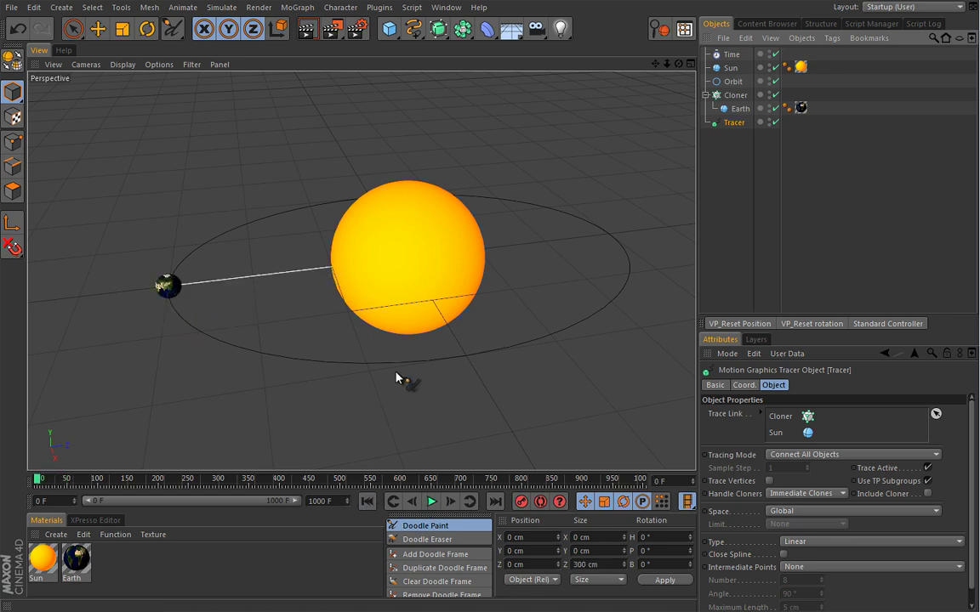
pyautogui.press('e')
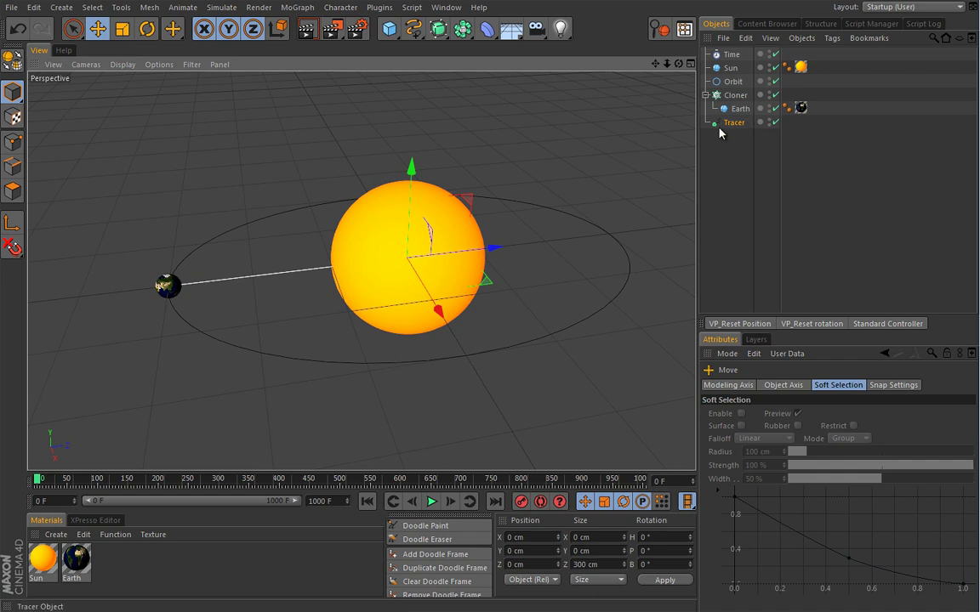
# Step: Put the Tracer in a Sweep NURBS with a small Circle profile of 1.5 cm radius
pyautogui.click(438, 30)
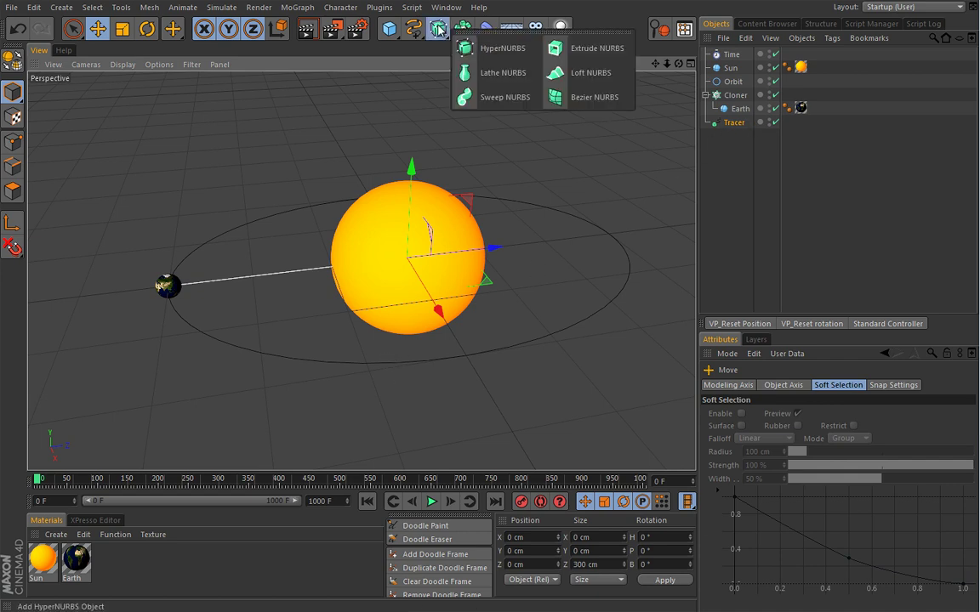
pyautogui.keyDown('alt'); pyautogui.click(505, 98); pyautogui.keyUp('alt')
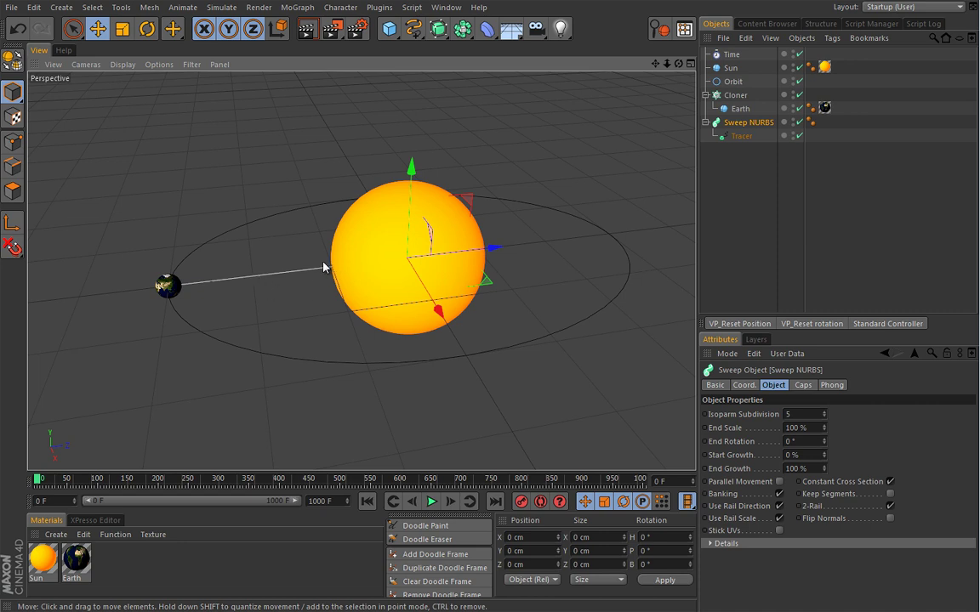
pyautogui.moveTo(413, 28); pyautogui.dragTo(535, 96)
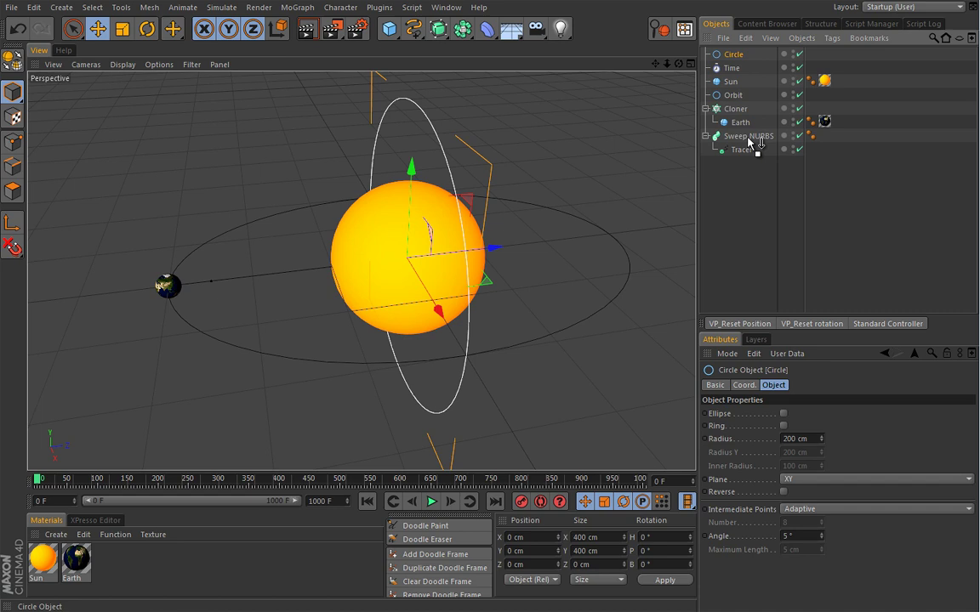
pyautogui.moveTo(733, 54); pyautogui.dragTo(742, 136)
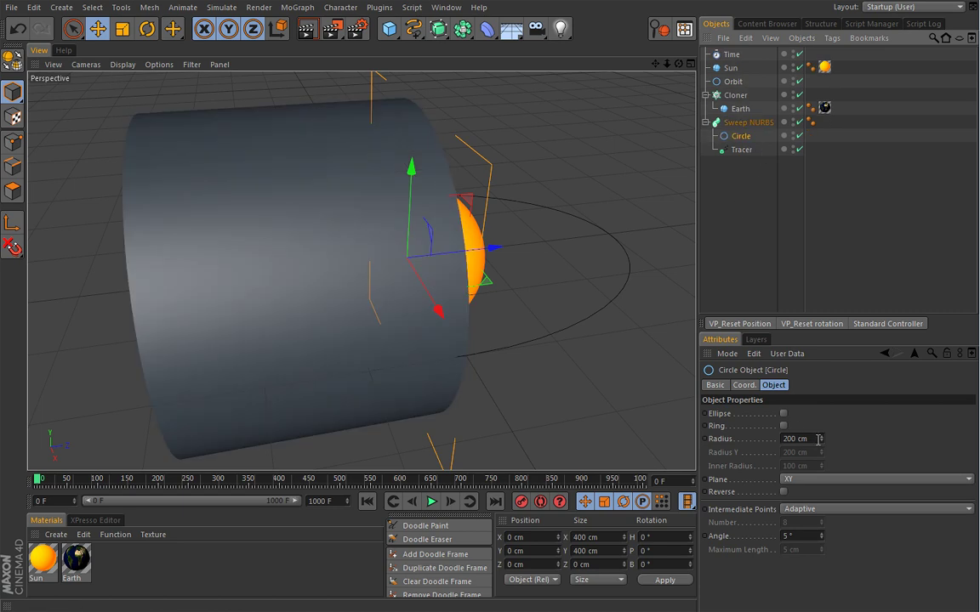
pyautogui.write('1')
pyautogui.press('Return')
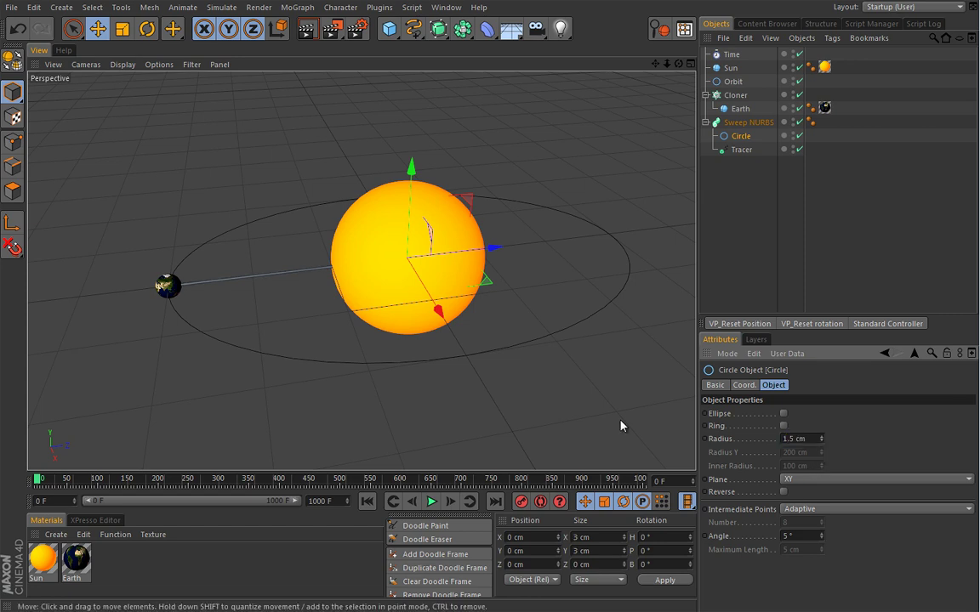
# Step: Add a Formula effector under the Tracer and preview it in playback
pyautogui.click(743, 151)
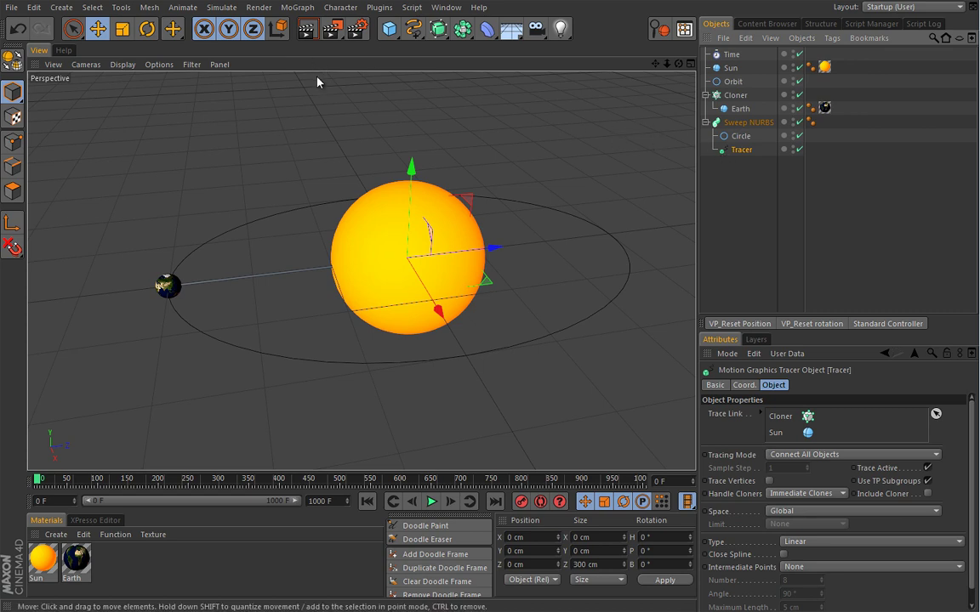
pyautogui.click(296, 7)
pyautogui.moveTo(323, 28)
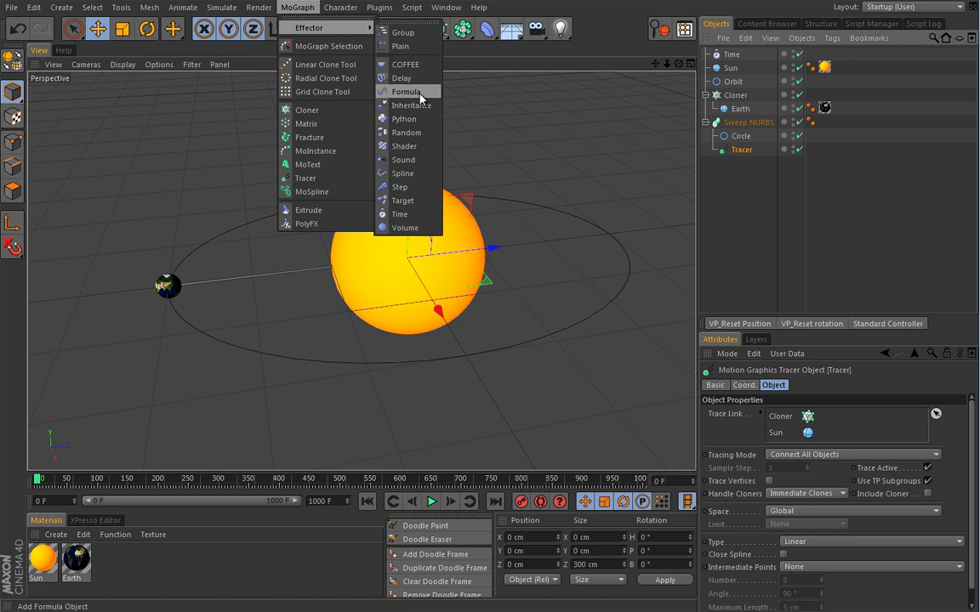
pyautogui.click(419, 94)
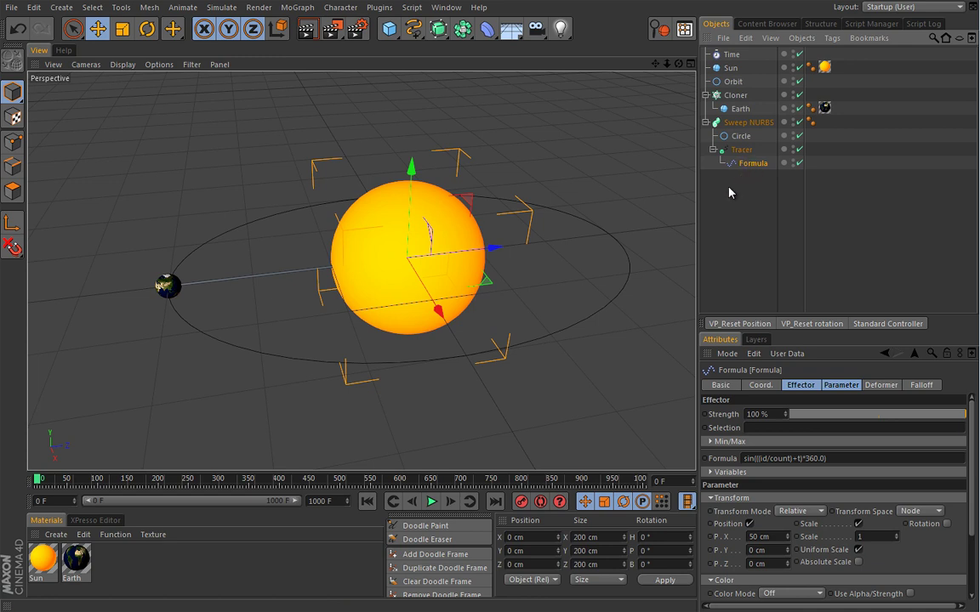
pyautogui.click(432, 501)
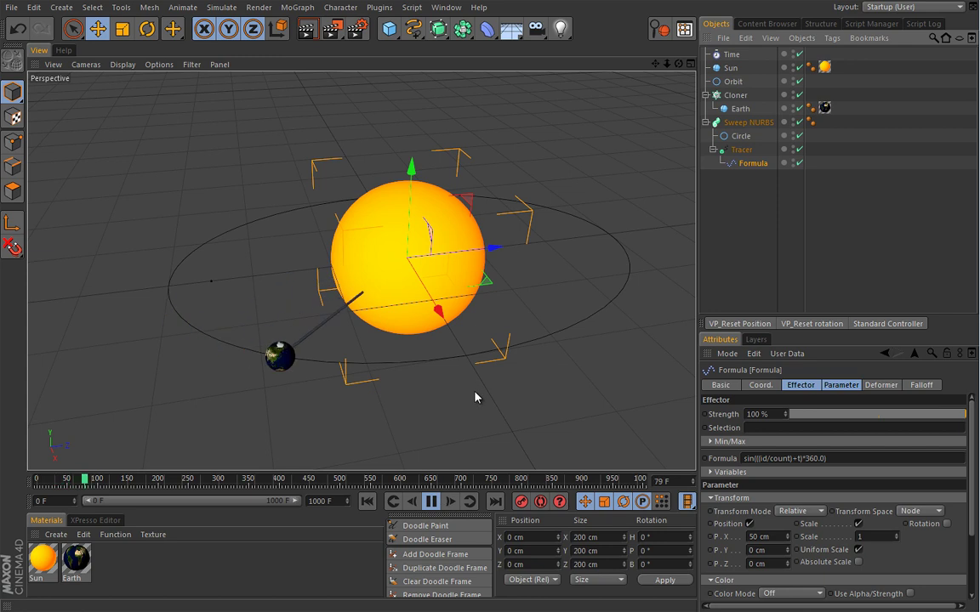
pyautogui.click(869, 385)
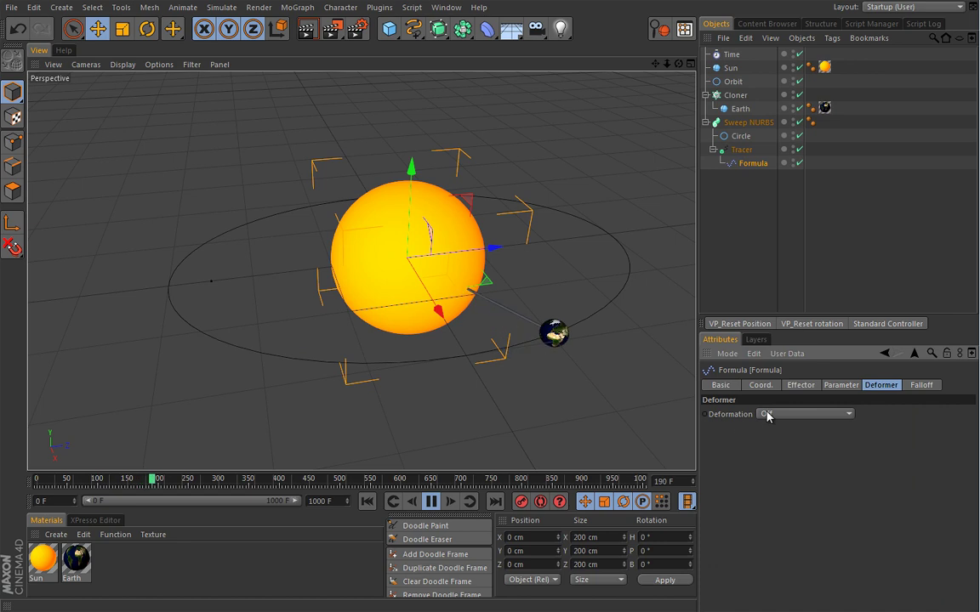
pyautogui.click(431, 501)
pyautogui.click(367, 501)
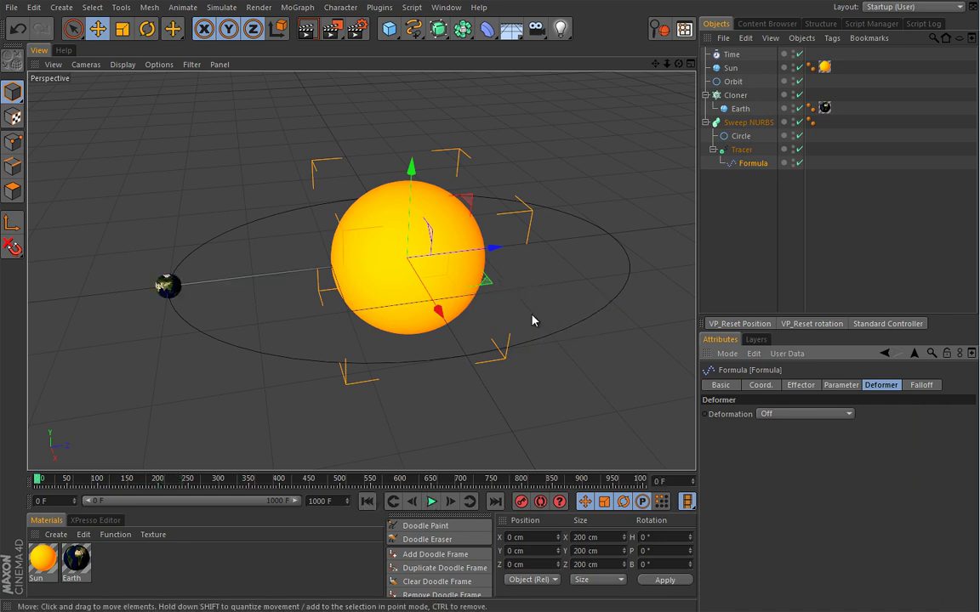
# Step: Set the Cloner's rate to 0%
pyautogui.click(735, 94)
pyautogui.scroll(-1, 976, 430)
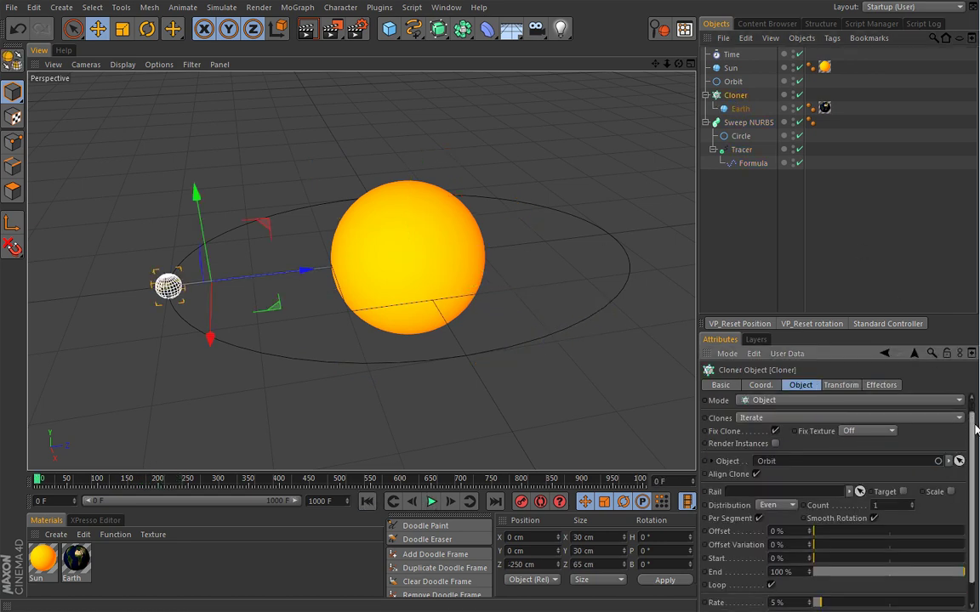
pyautogui.scroll(-1, 976, 430)
pyautogui.press('Return')
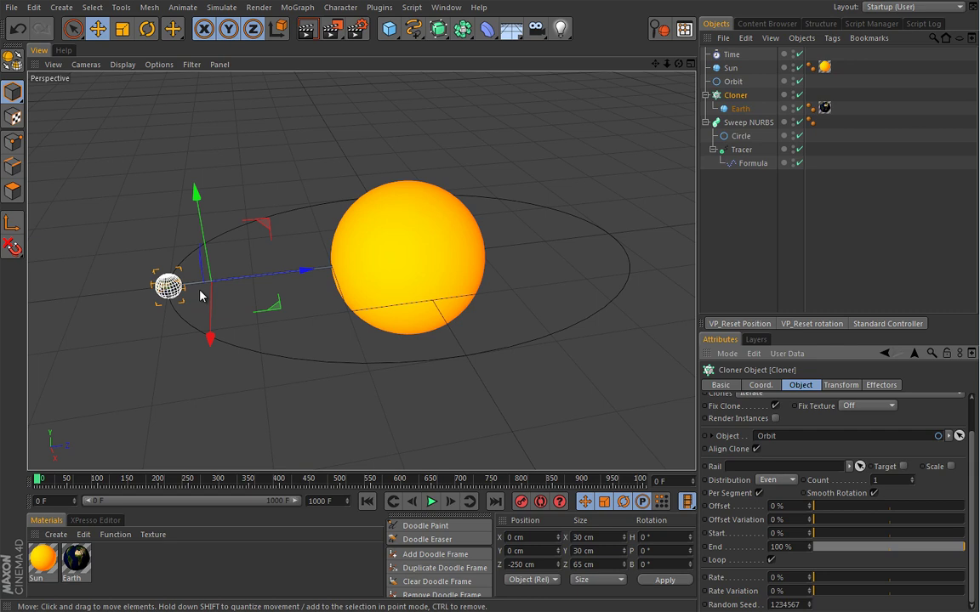
# Step: Set the Formula effector's deformation to Point, after trying Object during playback
pyautogui.click(752, 163)
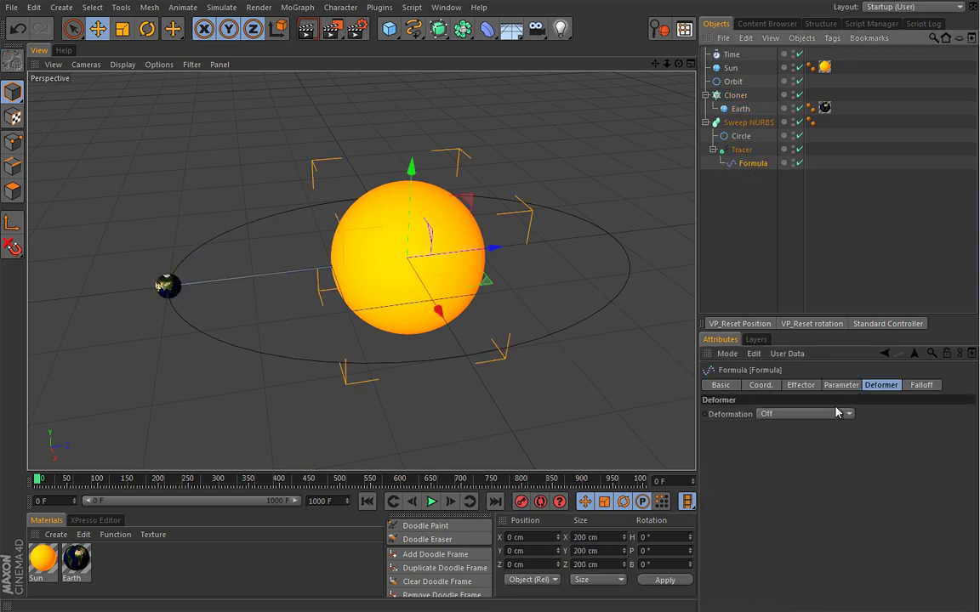
pyautogui.click(805, 417)
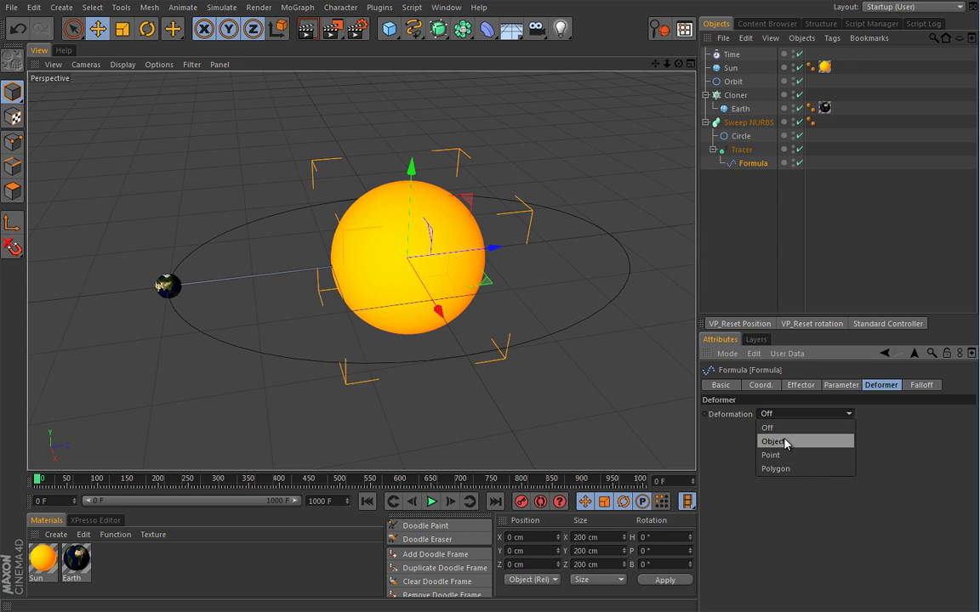
pyautogui.click(785, 443)
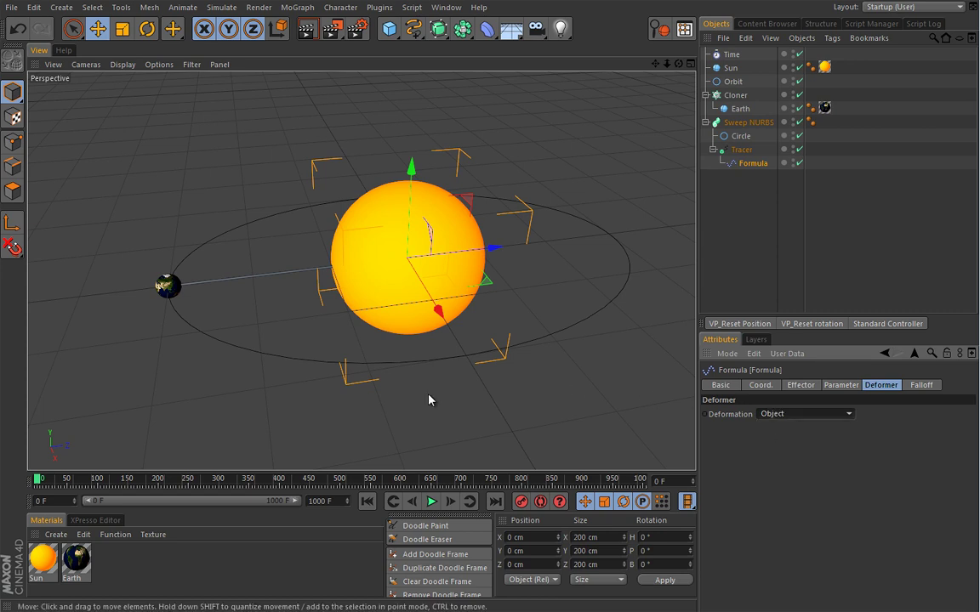
pyautogui.click(432, 504)
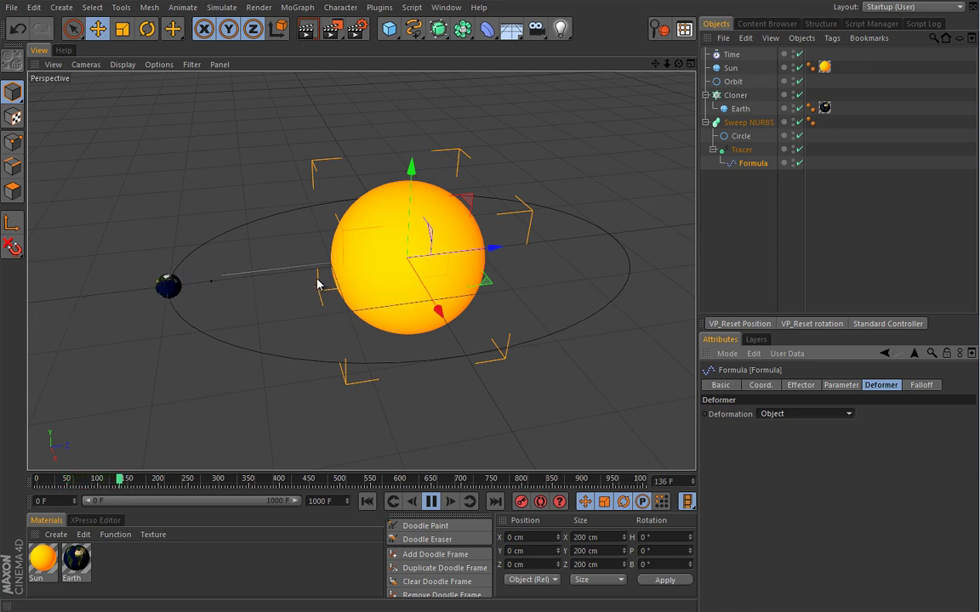
pyautogui.click(816, 413)
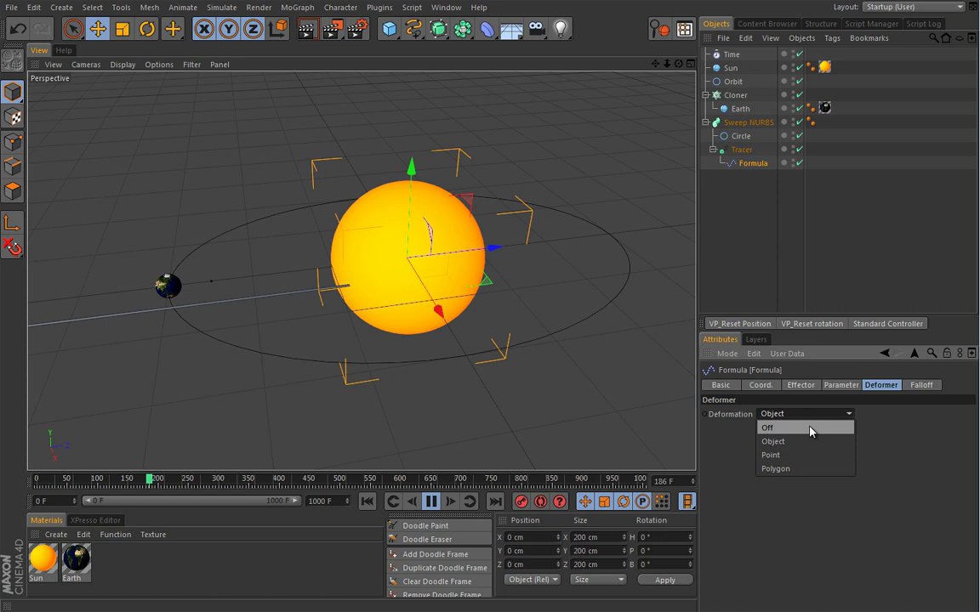
pyautogui.click(806, 456)
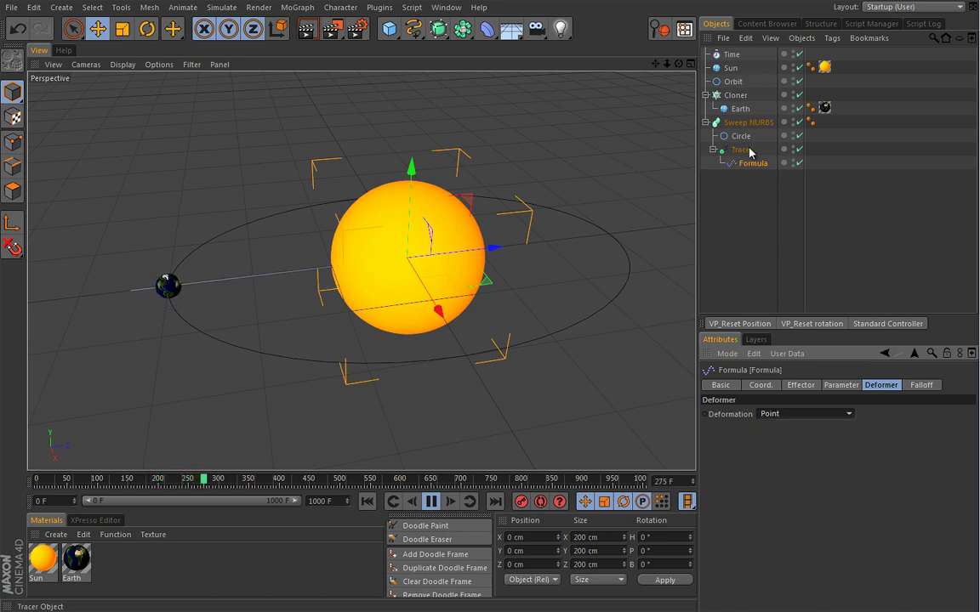
# Step: Turn off Formula scaling, set position X 0 cm and Y 10 cm, and replay
pyautogui.click(841, 384)
pyautogui.click(859, 440)
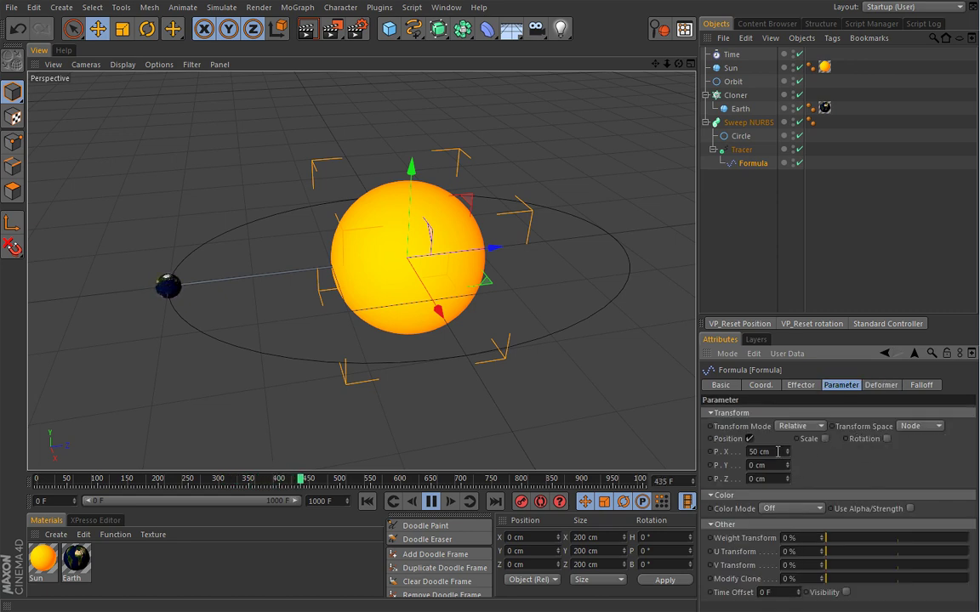
pyautogui.write('0')
pyautogui.press('Return')
pyautogui.write('10')
pyautogui.press('Return')
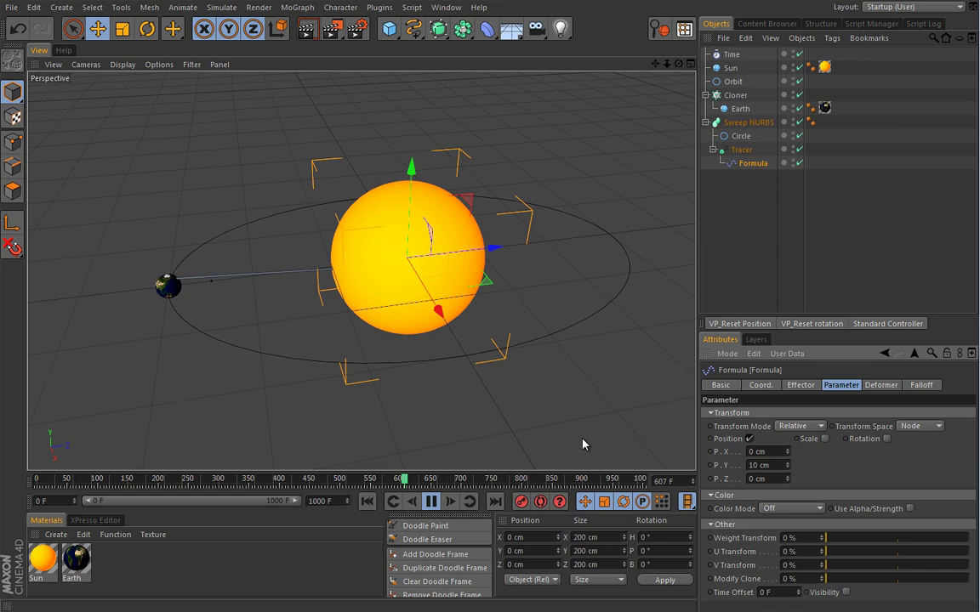
pyautogui.click(433, 503)
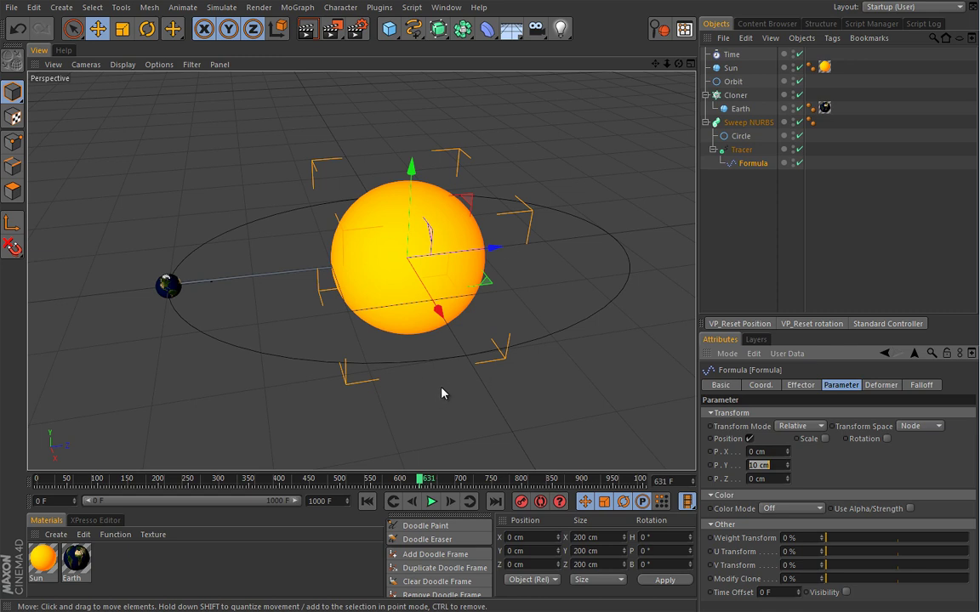
pyautogui.click(431, 501)
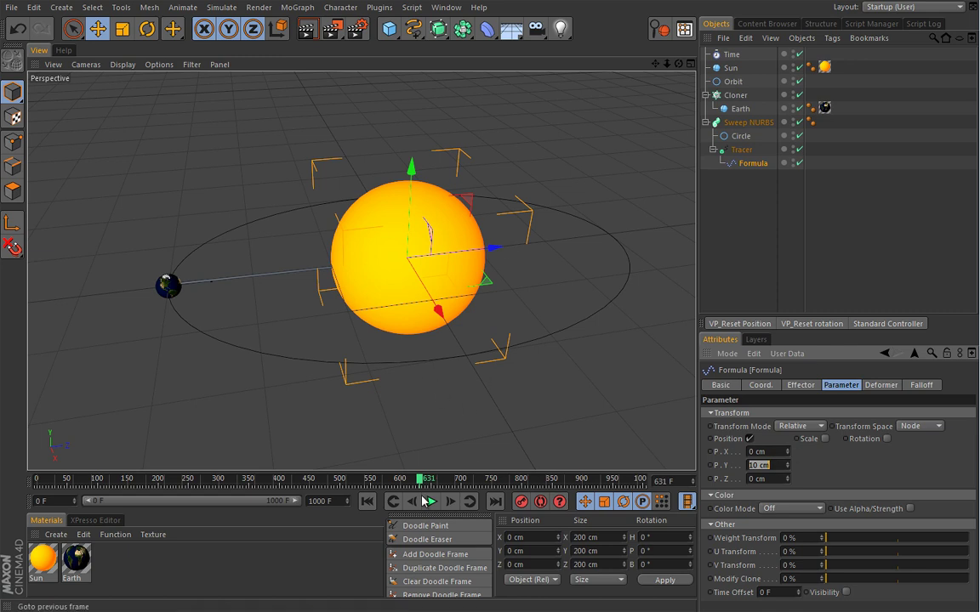
# Step: Make the Tracer trail a Cubic spline
pyautogui.click(742, 150)
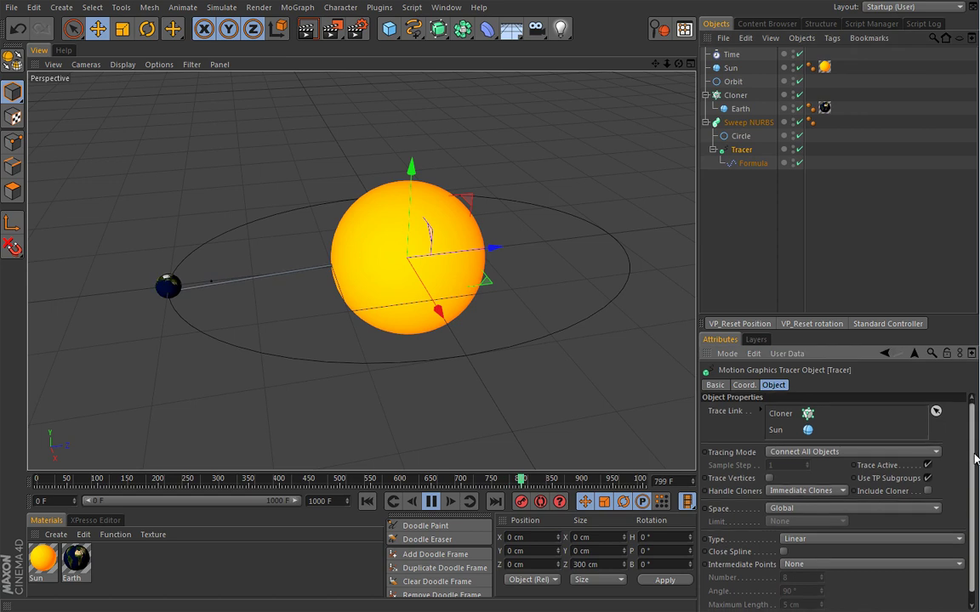
pyautogui.scroll(-1, 908, 508)
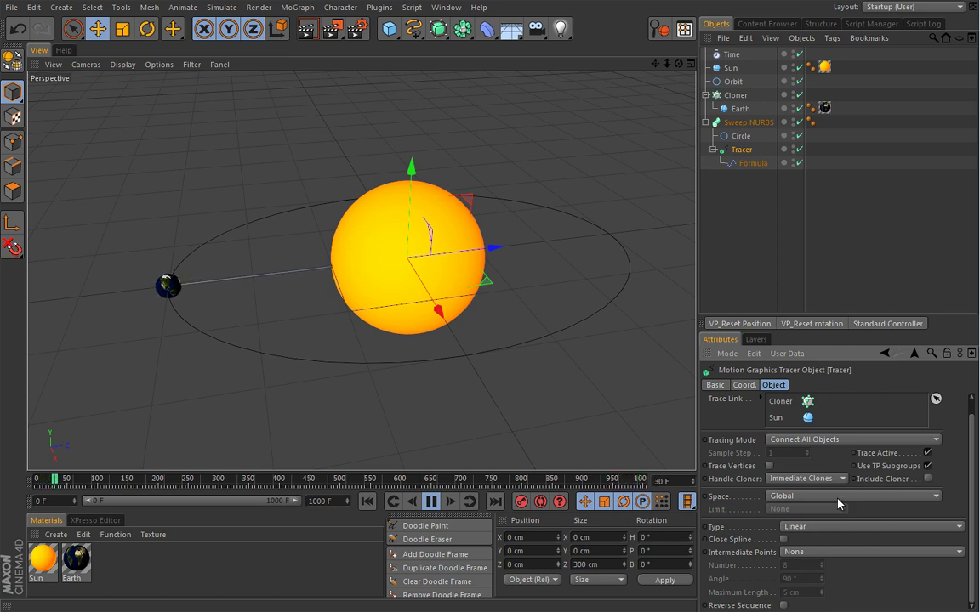
pyautogui.click(813, 529)
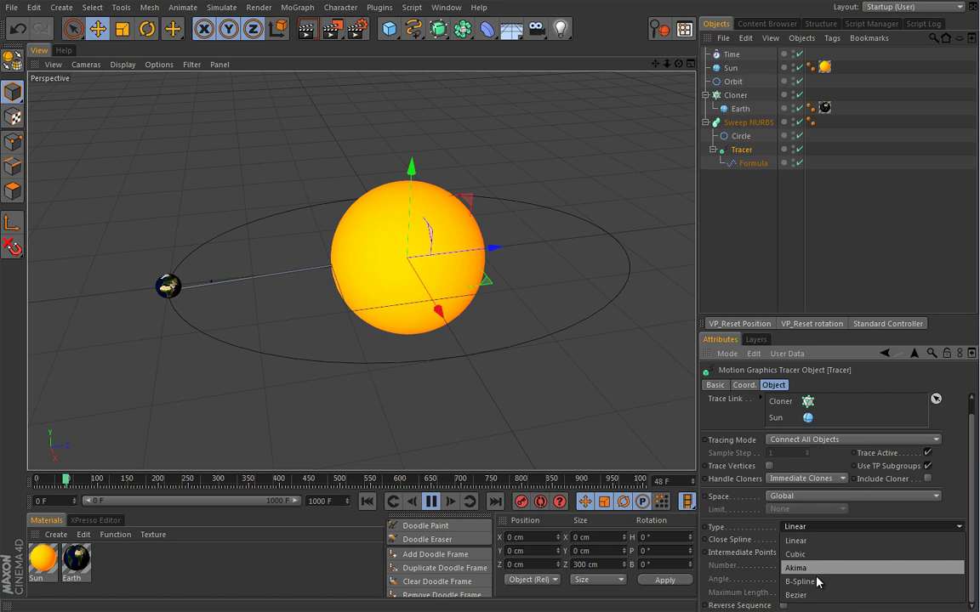
pyautogui.click(797, 554)
# Step: Set the Tracer's intermediate points to Subdivided, after trying Adaptive and Uniform
pyautogui.click(906, 556)
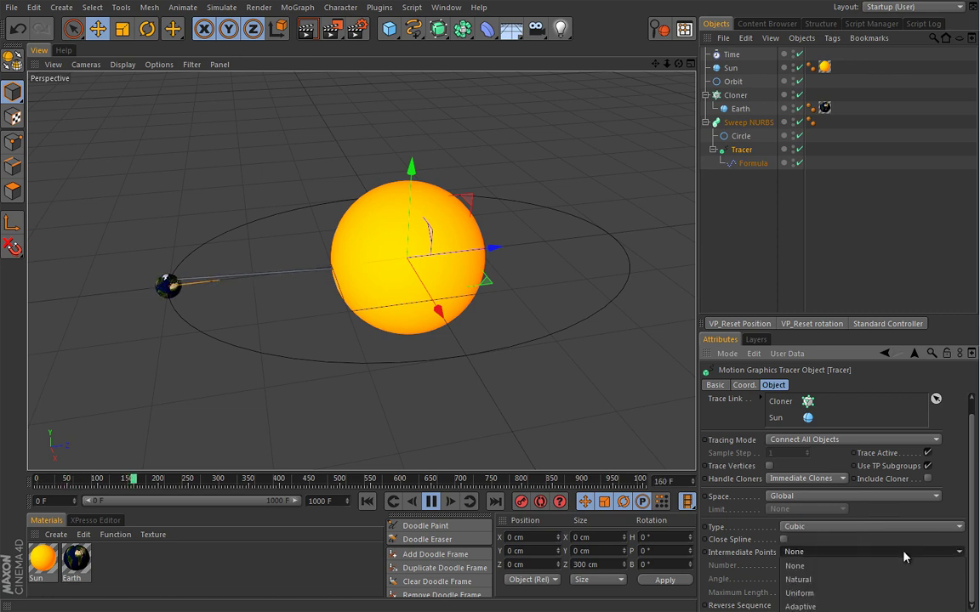
pyautogui.click(799, 611)
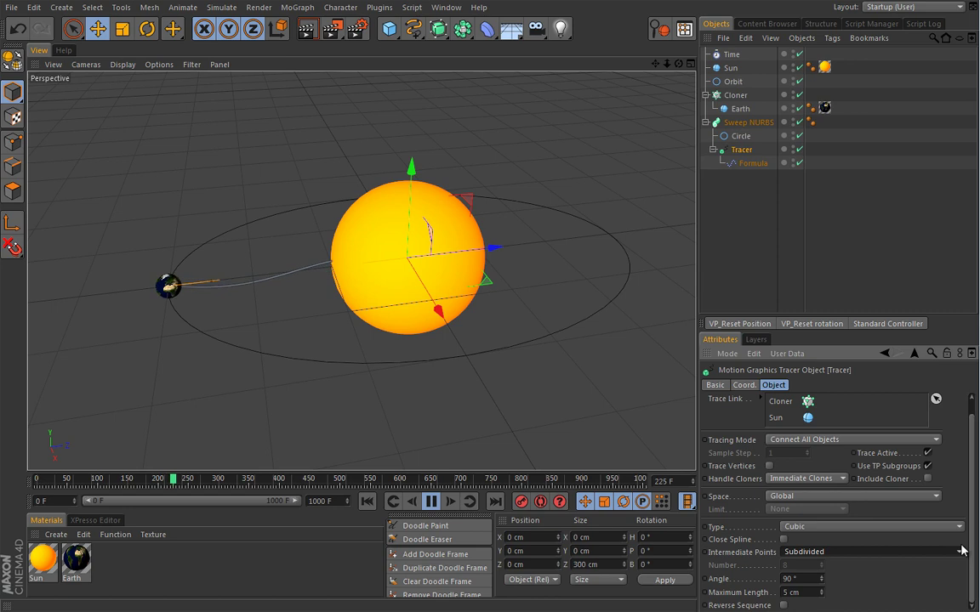
pyautogui.click(838, 552)
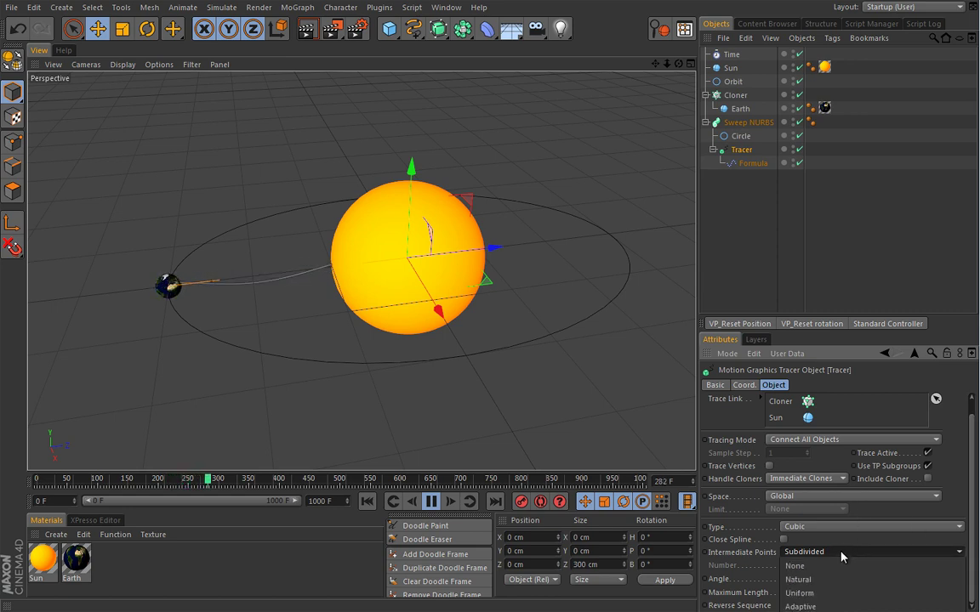
pyautogui.click(829, 607)
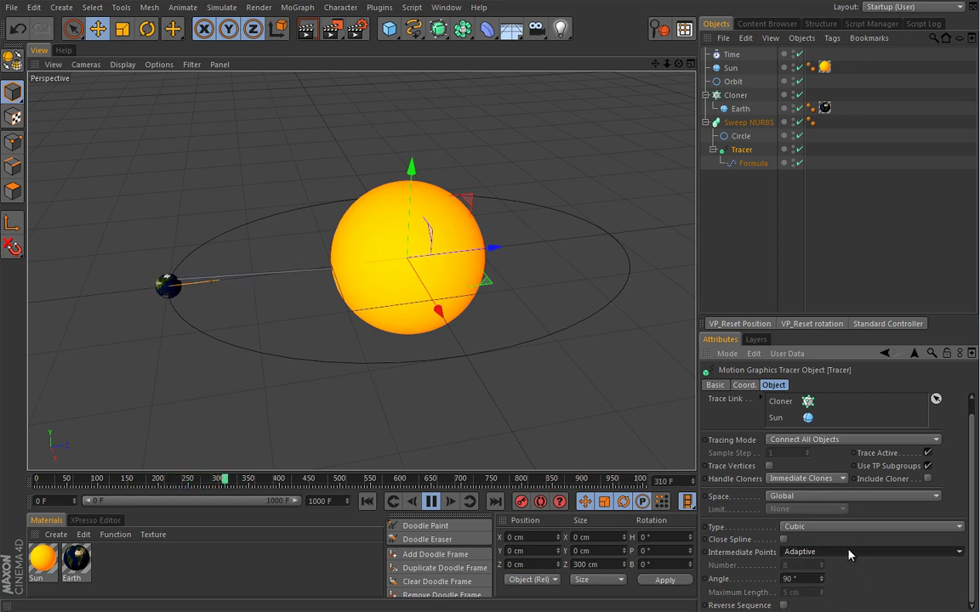
pyautogui.click(851, 553)
pyautogui.click(838, 594)
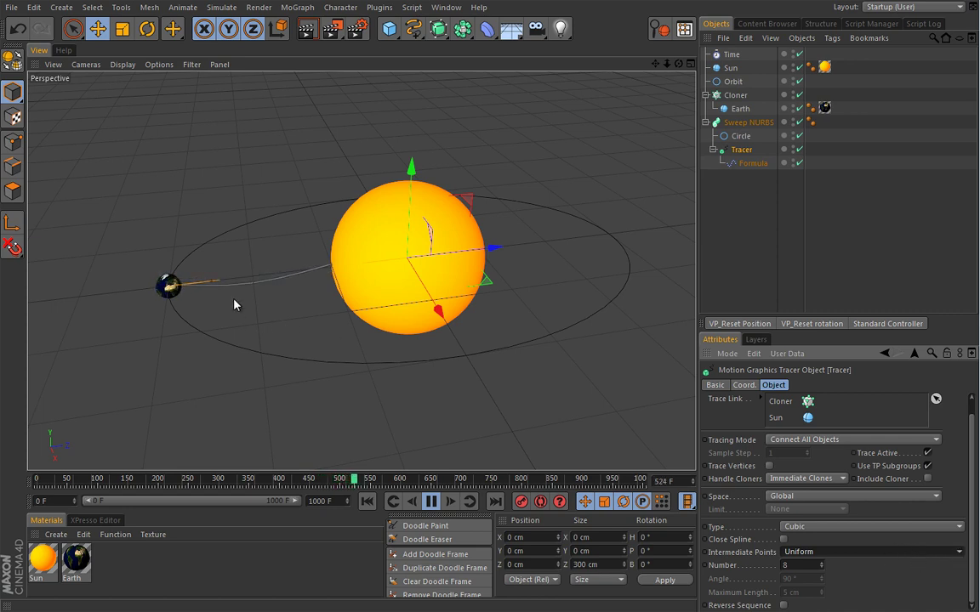
pyautogui.click(930, 578)
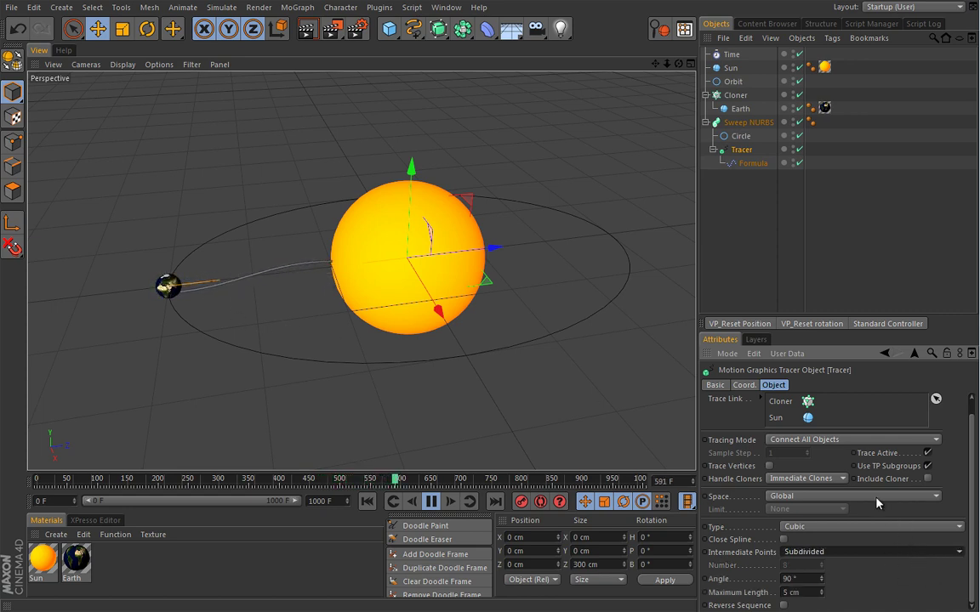
# Step: Change the Formula multiplier from 360 to 720, lower t - Project Time to 0.79, and rewind
pyautogui.click(753, 164)
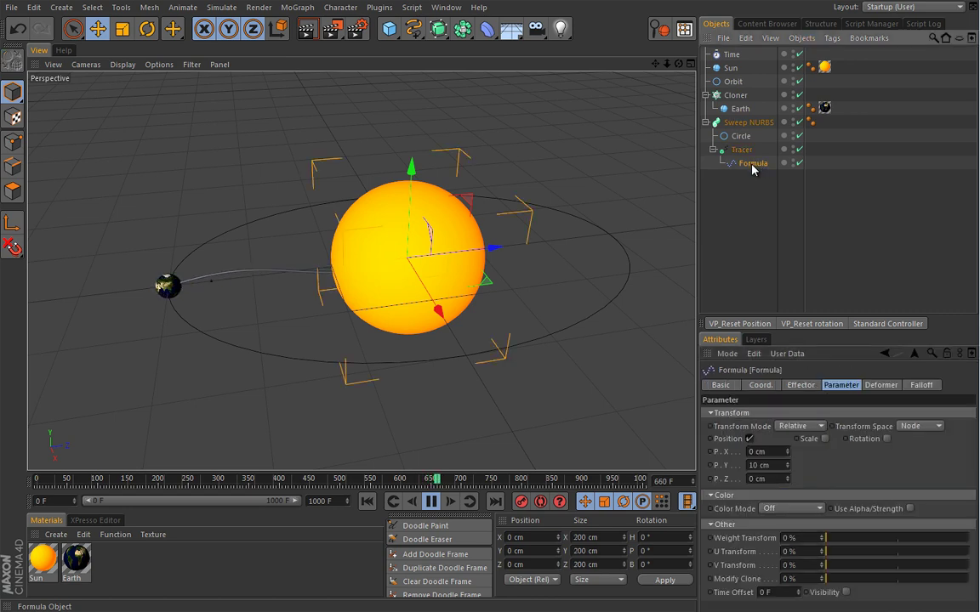
pyautogui.click(802, 387)
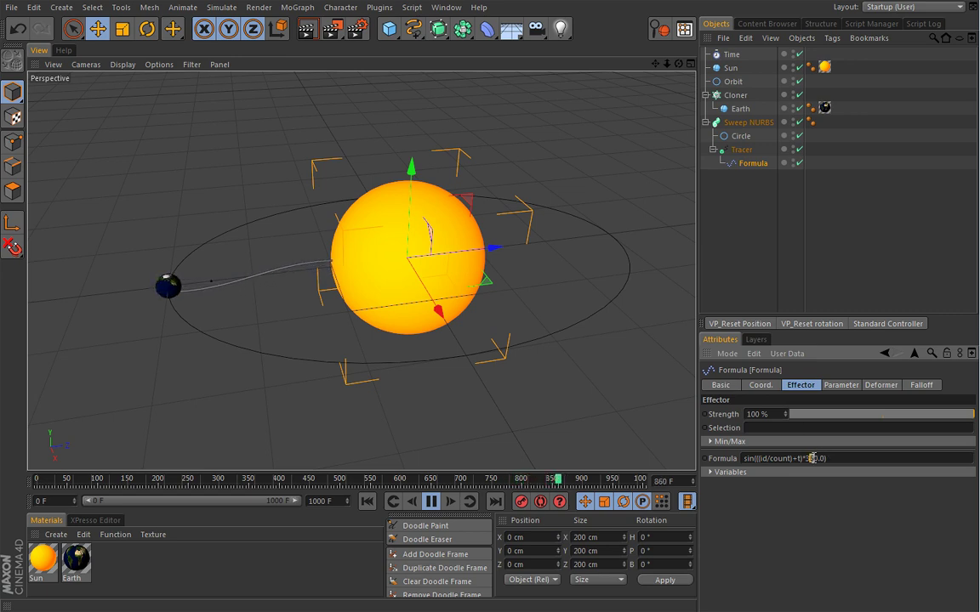
pyautogui.doubleClick(809, 458)
pyautogui.write('720')
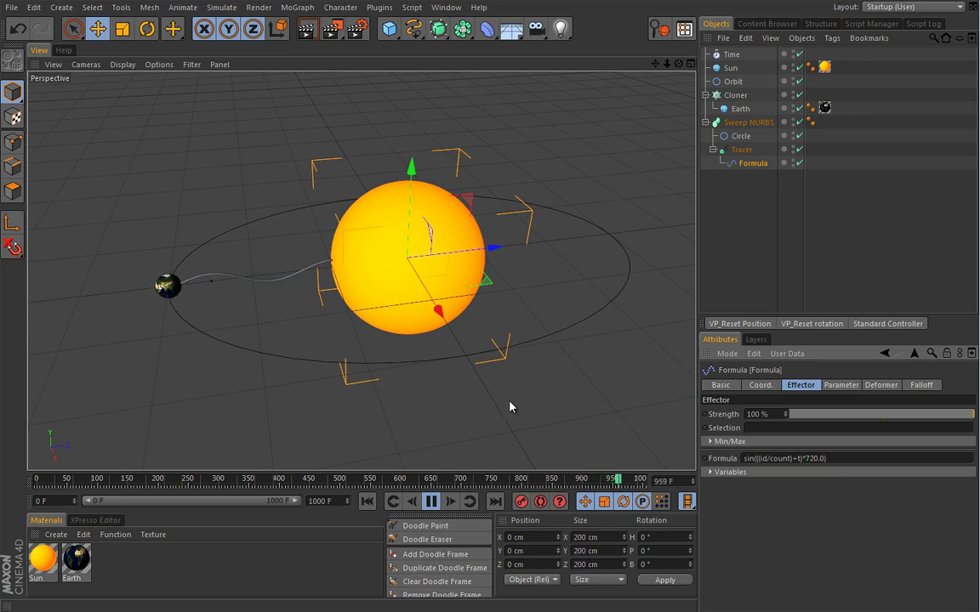
pyautogui.click(712, 474)
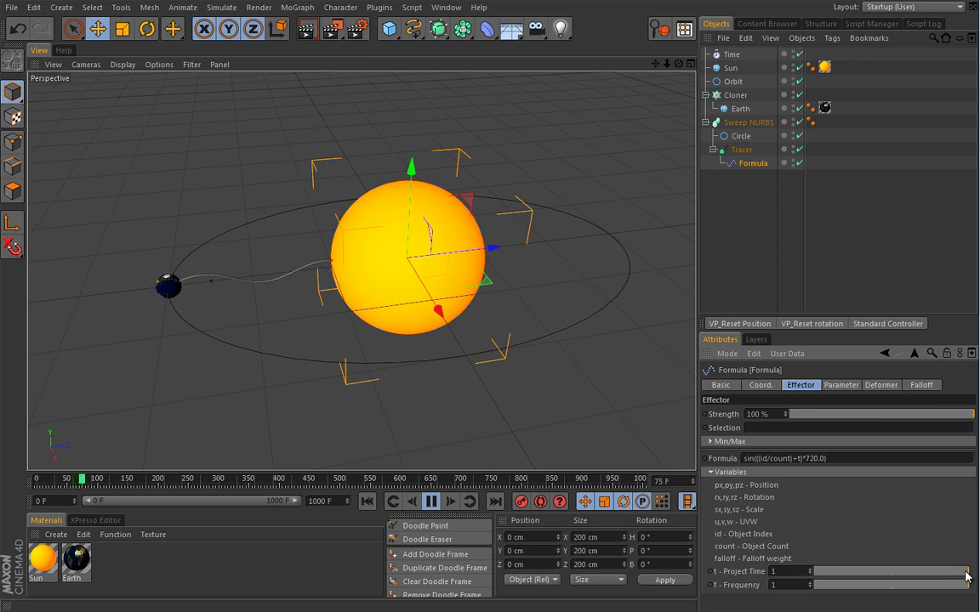
pyautogui.moveTo(967, 576)
pyautogui.mouseDown()
pyautogui.moveTo(821, 557)
pyautogui.moveTo(810, 572)
pyautogui.moveTo(814, 525)
pyautogui.moveTo(829, 500)
pyautogui.moveTo(820, 562)
pyautogui.moveTo(808, 572)
pyautogui.moveTo(842, 527)
pyautogui.mouseUp()
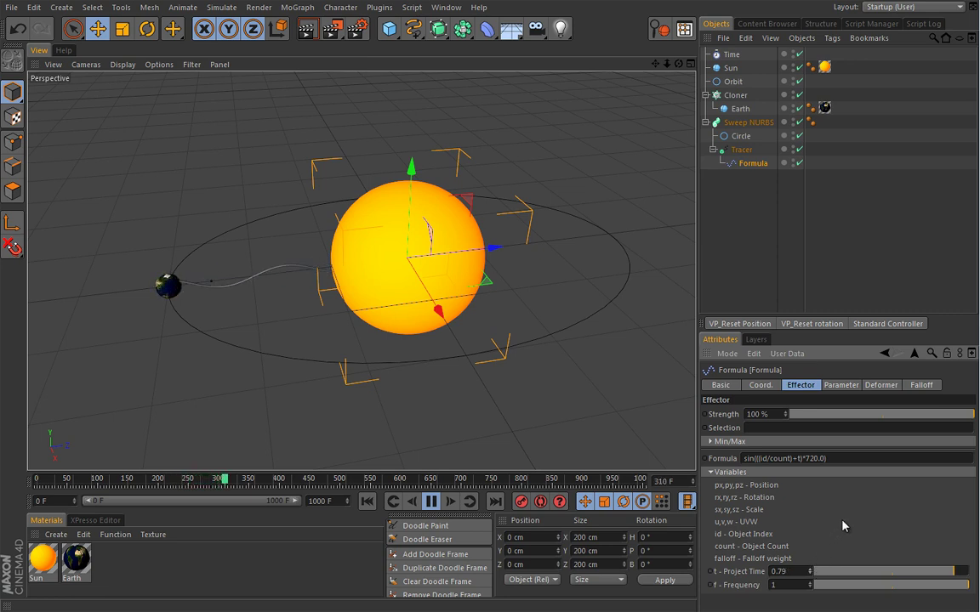
pyautogui.click(432, 501)
pyautogui.click(366, 501)
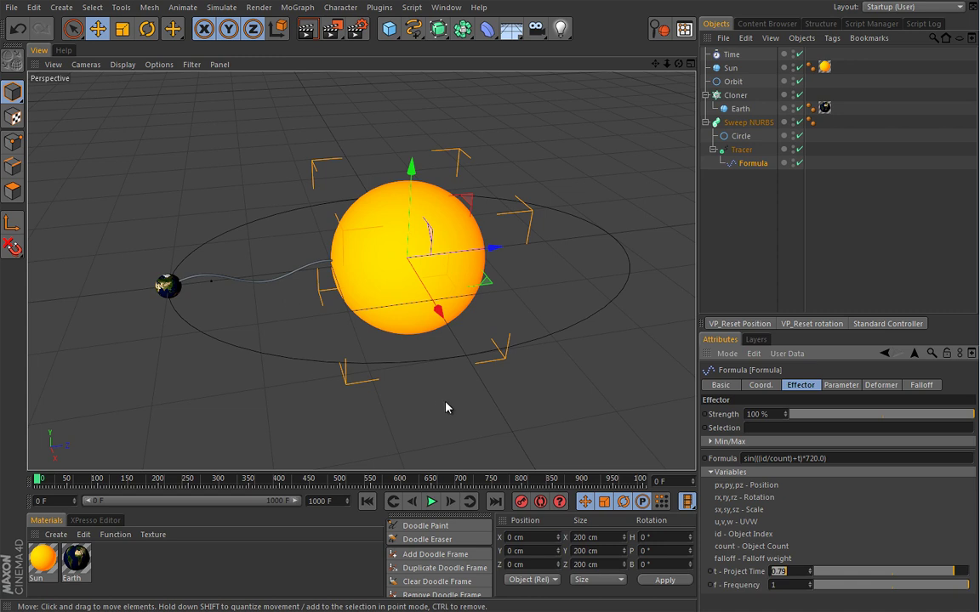
# Step: Set the Cloner's Rate to 5%, then play the animation and orbit the view to watch Earth travel
pyautogui.click(735, 95)
pyautogui.scroll(-2, 823, 565)
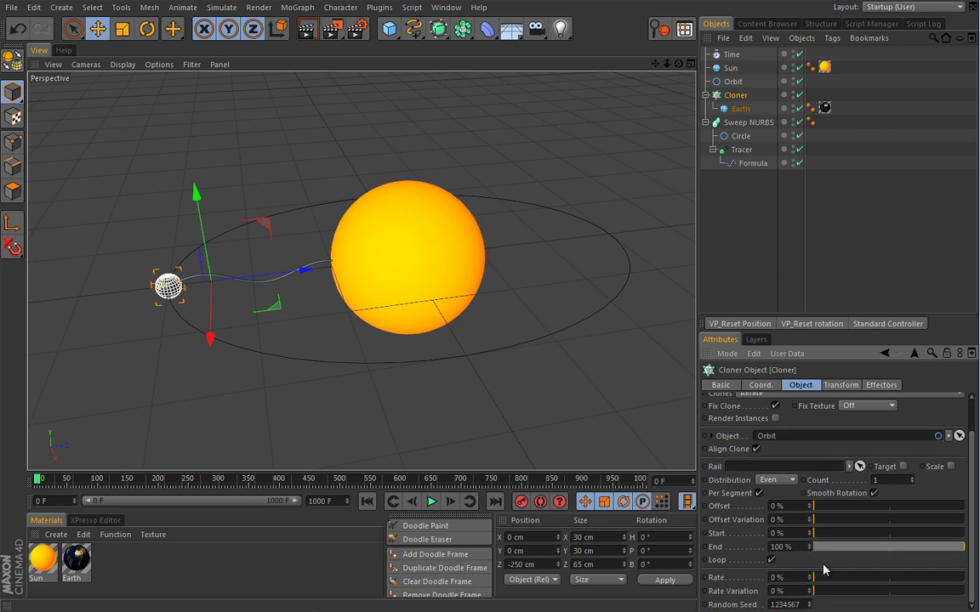
pyautogui.doubleClick(796, 578)
pyautogui.write('5')
pyautogui.press('F8')
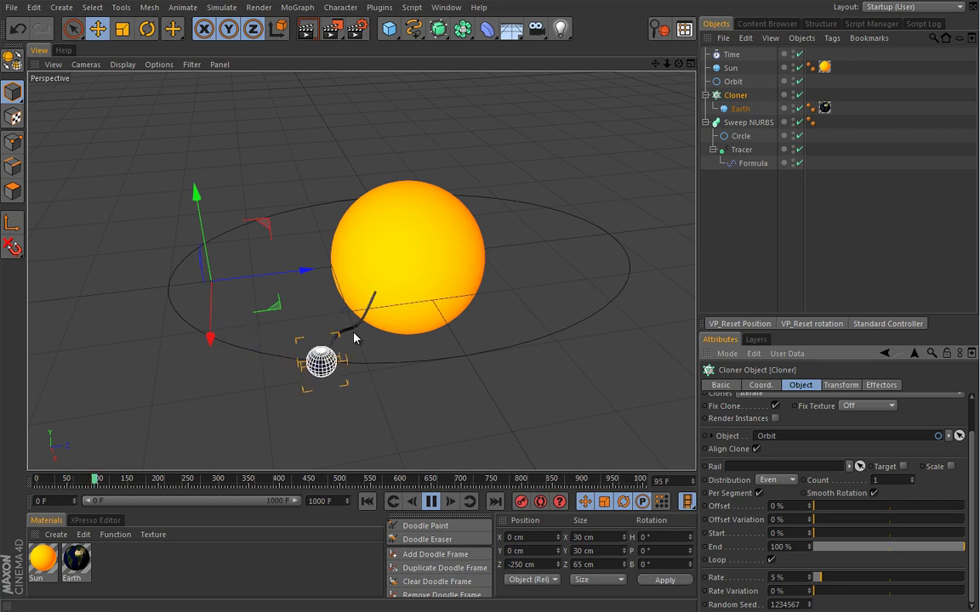
pyautogui.keyDown('alt'); pyautogui.moveTo(356, 324); pyautogui.dragTo(538, 279); pyautogui.keyUp('alt')
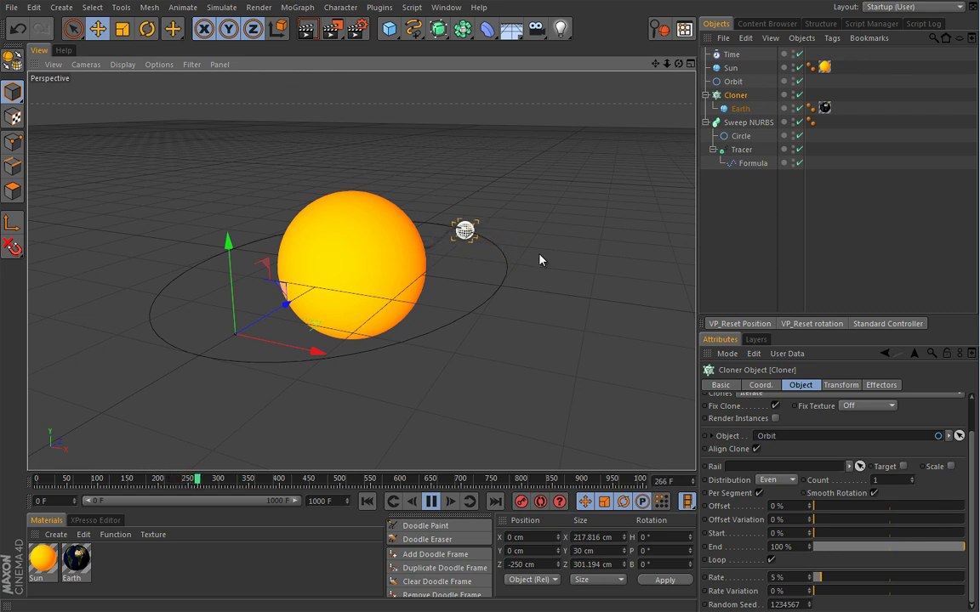
pyautogui.keyDown('alt'); pyautogui.moveTo(539, 259); pyautogui.dragTo(456, 289); pyautogui.keyUp('alt')
# Step: Create a new material and stop playback, rewinding the animation to frame 0
pyautogui.doubleClick(127, 565)
pyautogui.click(44, 566)
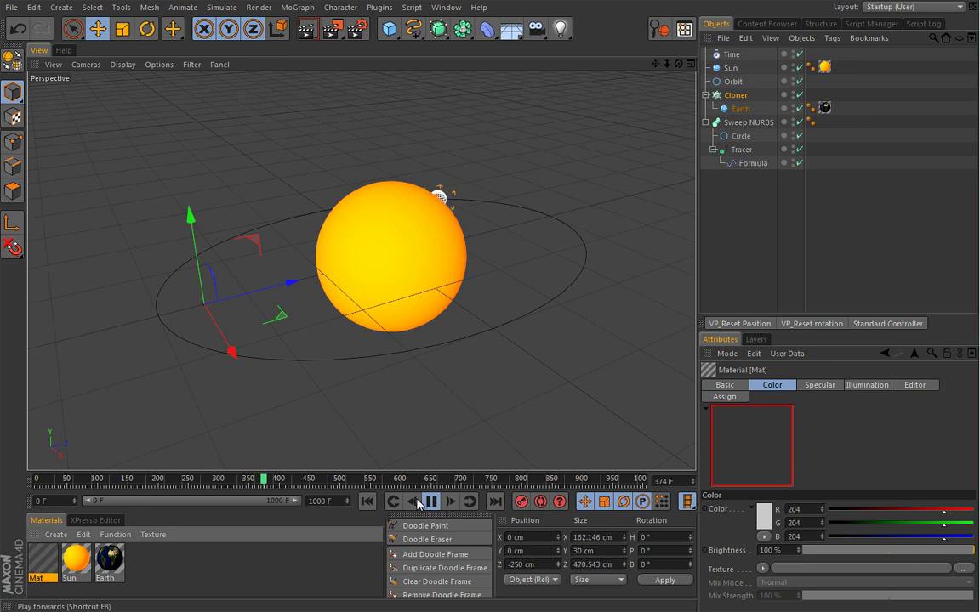
pyautogui.click(367, 501)
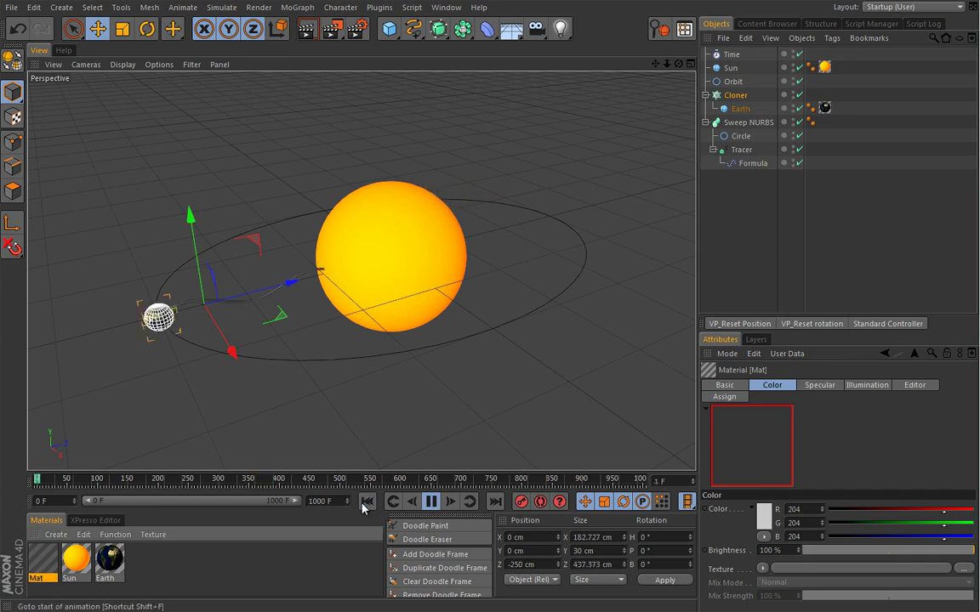
pyautogui.click(432, 501)
pyautogui.hotkey('shift', 'f')
pyautogui.write('opple')
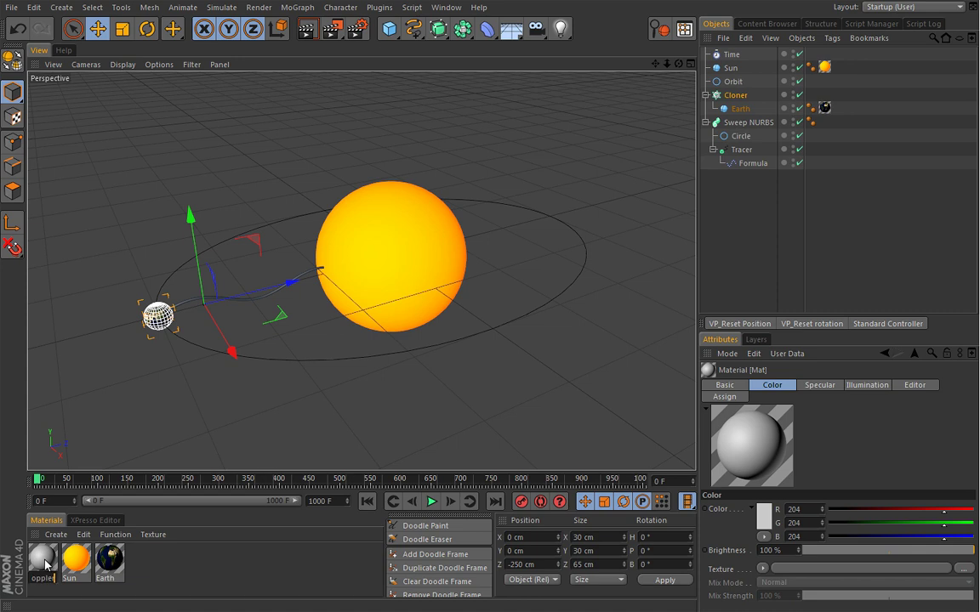
# Step: Name the material Doppler, disable Color and Specular, enable Luminance, and apply it to the Sweep NURBS
pyautogui.press('Return')
pyautogui.doubleClick(42, 559)
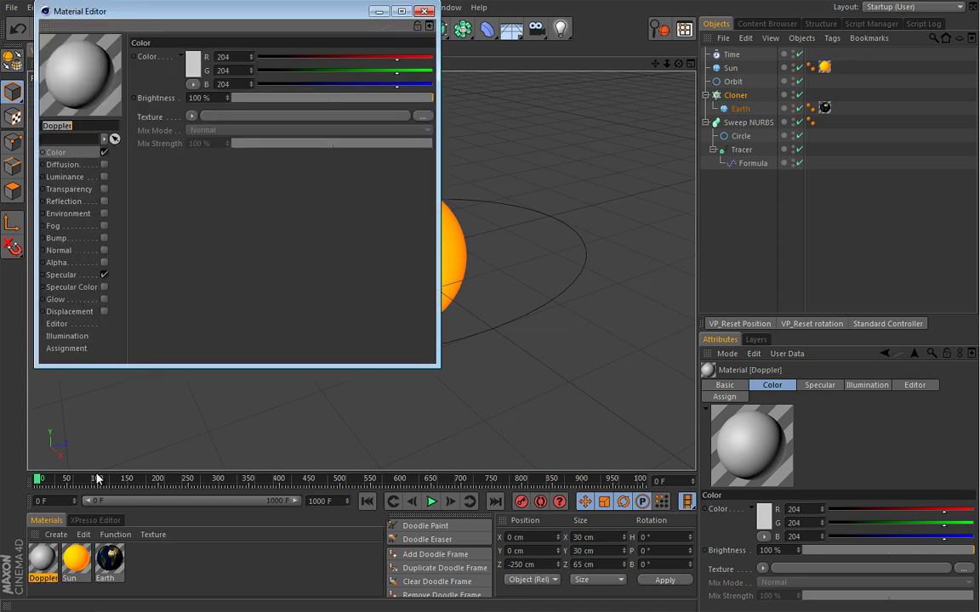
pyautogui.click(105, 275)
pyautogui.click(104, 152)
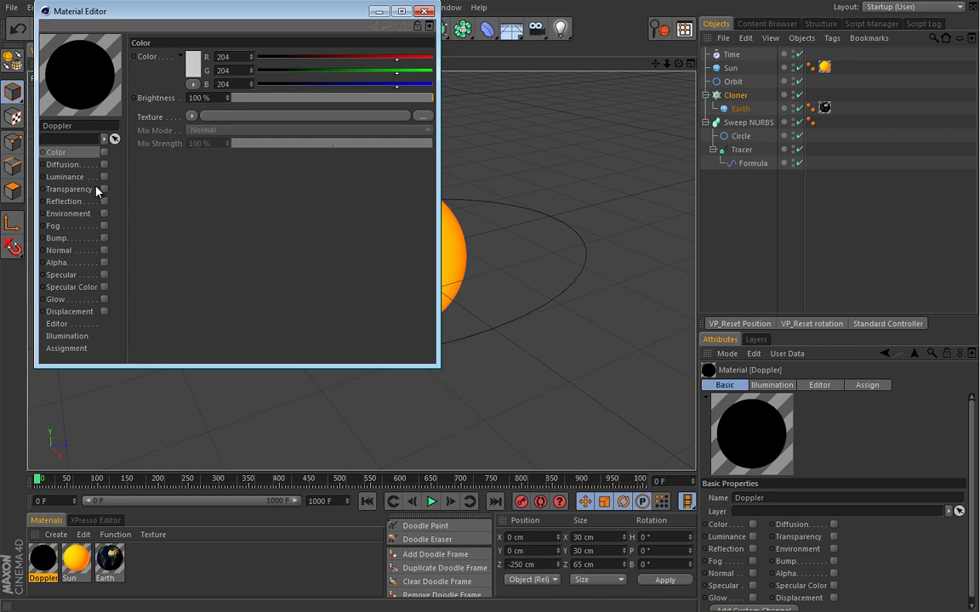
pyautogui.click(104, 177)
pyautogui.click(422, 15)
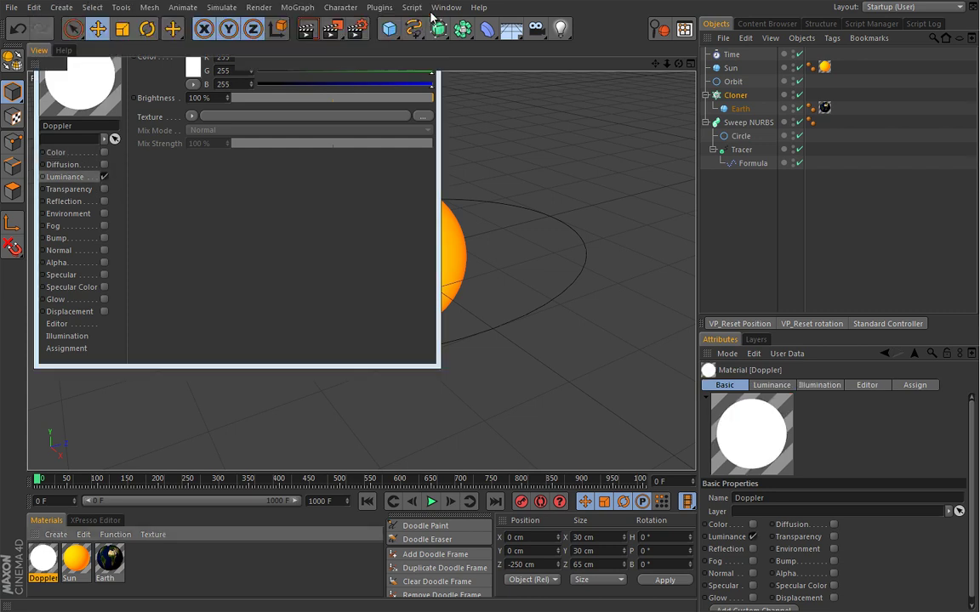
pyautogui.moveTo(278, 420)
pyautogui.mouseDown()
pyautogui.moveTo(699, 137)
pyautogui.moveTo(770, 120)
pyautogui.mouseUp()
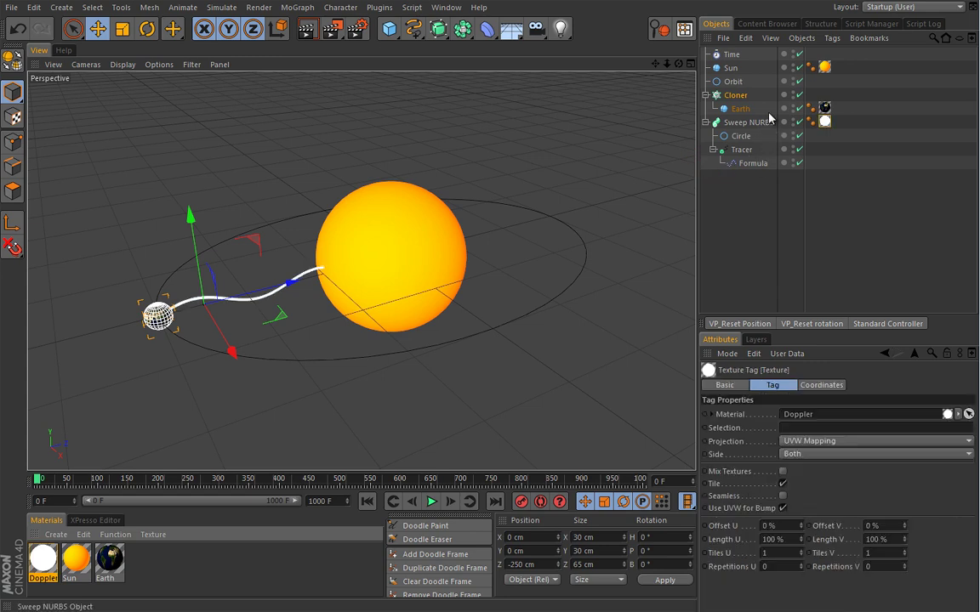
pyautogui.click(823, 130)
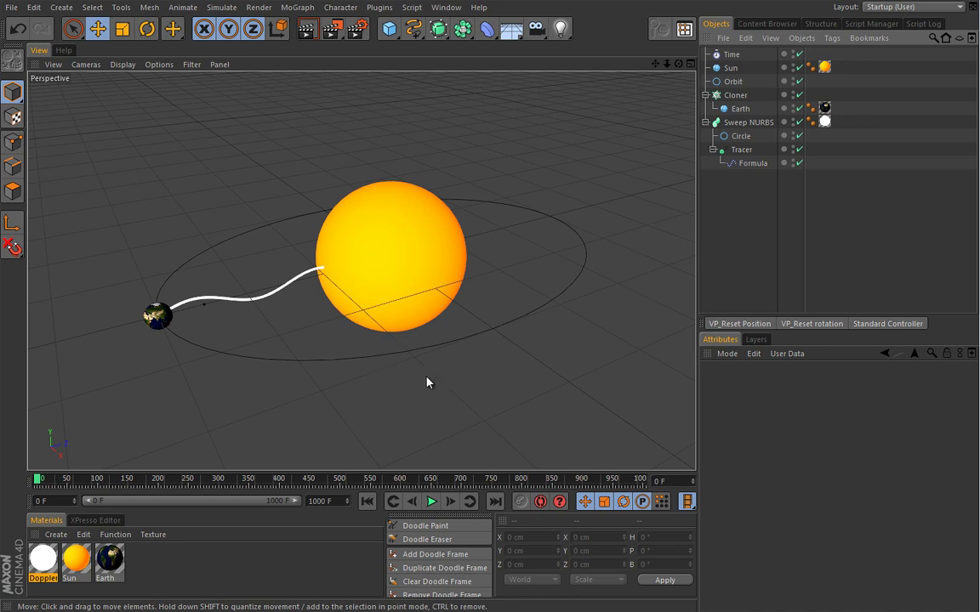
# Step: Group all nine scene objects under a new null named Doppler, ready to add a tag
pyautogui.moveTo(427, 382)
pyautogui.keyDown('alt'); pyautogui.mouseDown()
pyautogui.moveTo(398, 345)
pyautogui.moveTo(394, 388)
pyautogui.moveTo(399, 343)
pyautogui.moveTo(387, 345)
pyautogui.moveTo(403, 343)
pyautogui.mouseUp(); pyautogui.keyUp('alt')
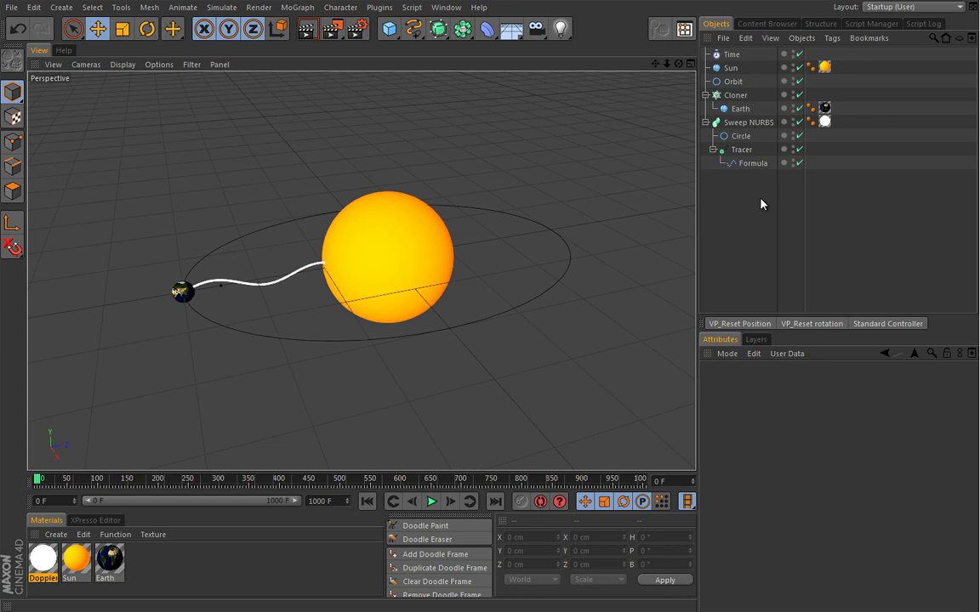
pyautogui.moveTo(761, 195); pyautogui.dragTo(714, 42)
pyautogui.hotkey('alt', 'g')
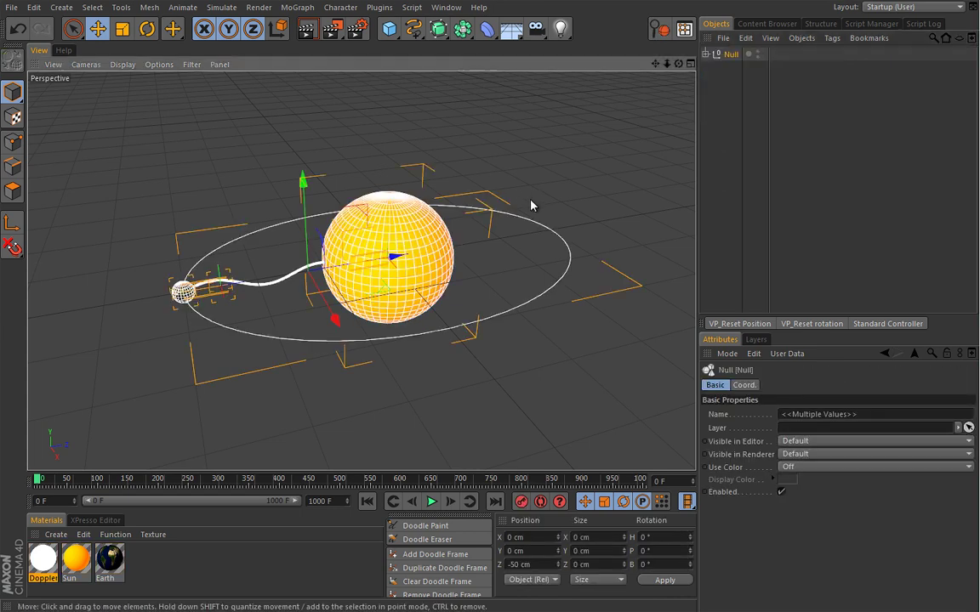
pyautogui.click(706, 54)
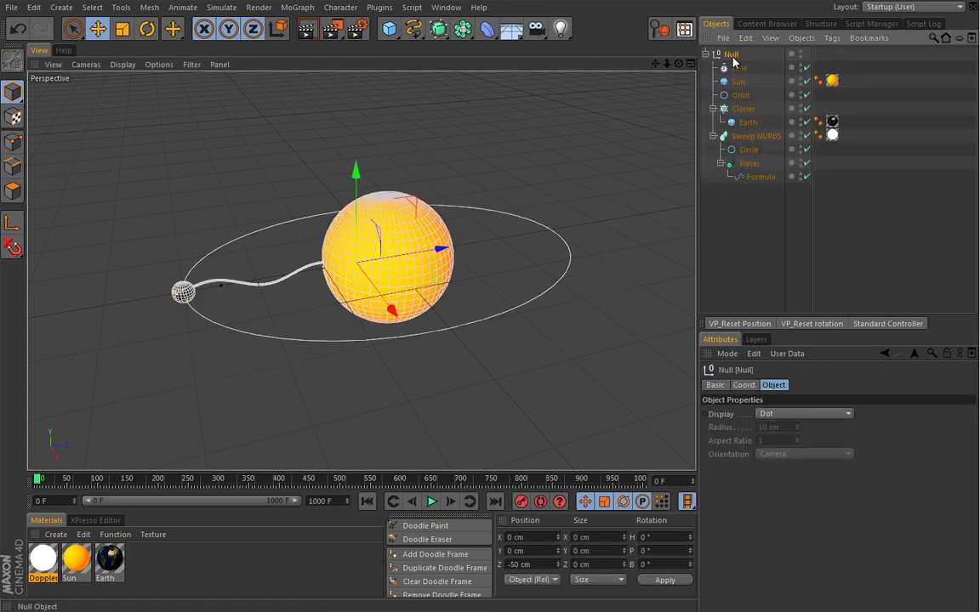
pyautogui.doubleClick(733, 54)
pyautogui.write('Doppl')
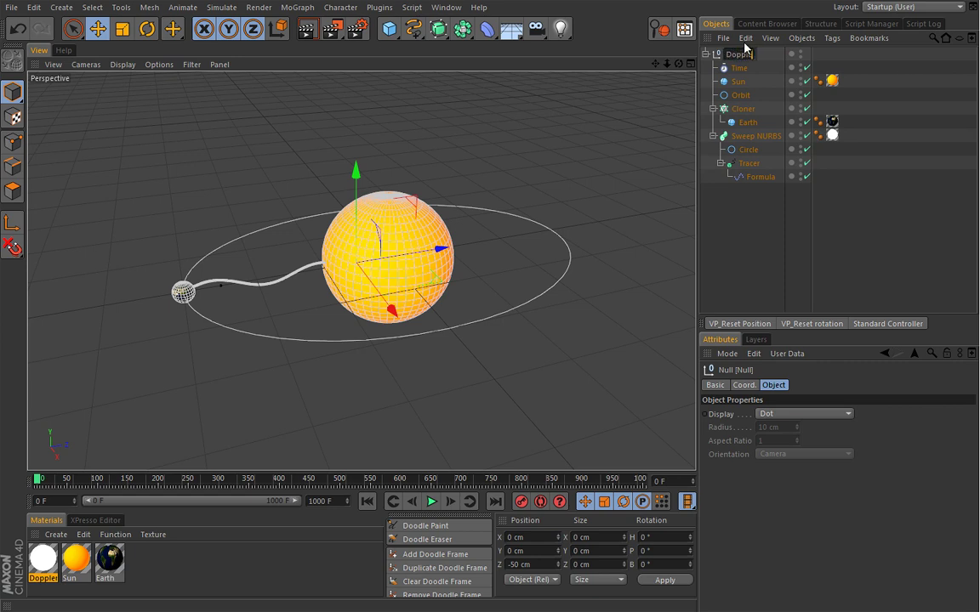
pyautogui.press('Return')
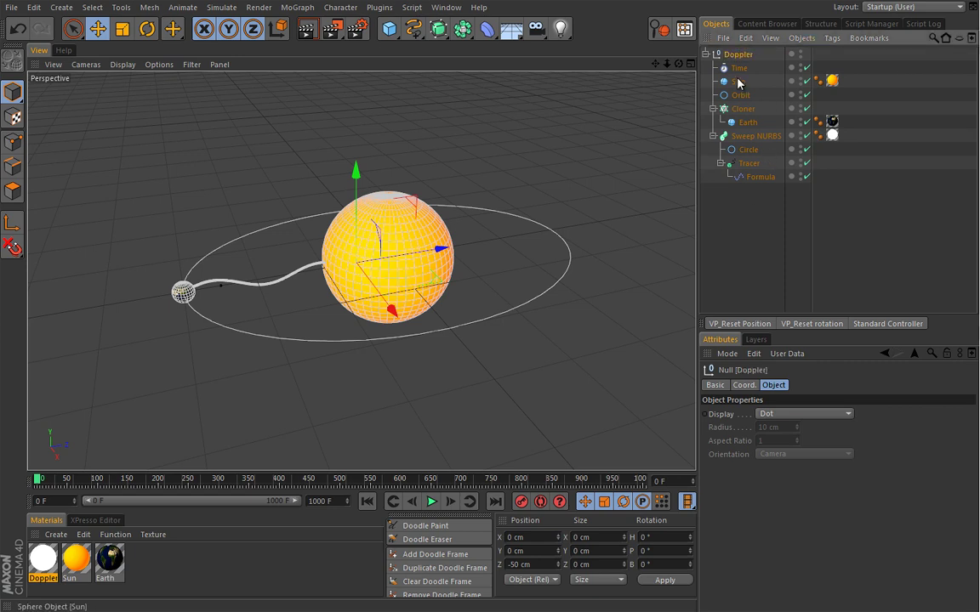
pyautogui.click(832, 38)
pyautogui.moveTo(868, 58)
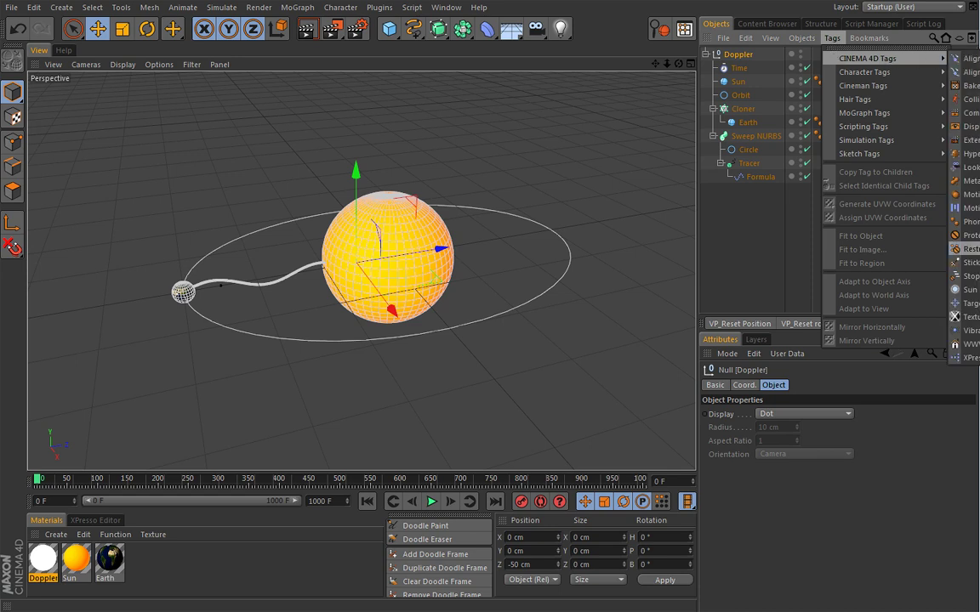
# Step: Add the XPresso tag to Doppler, enlarge its node editor by collapsing side palettes, and deselect everything
pyautogui.click(967, 359)
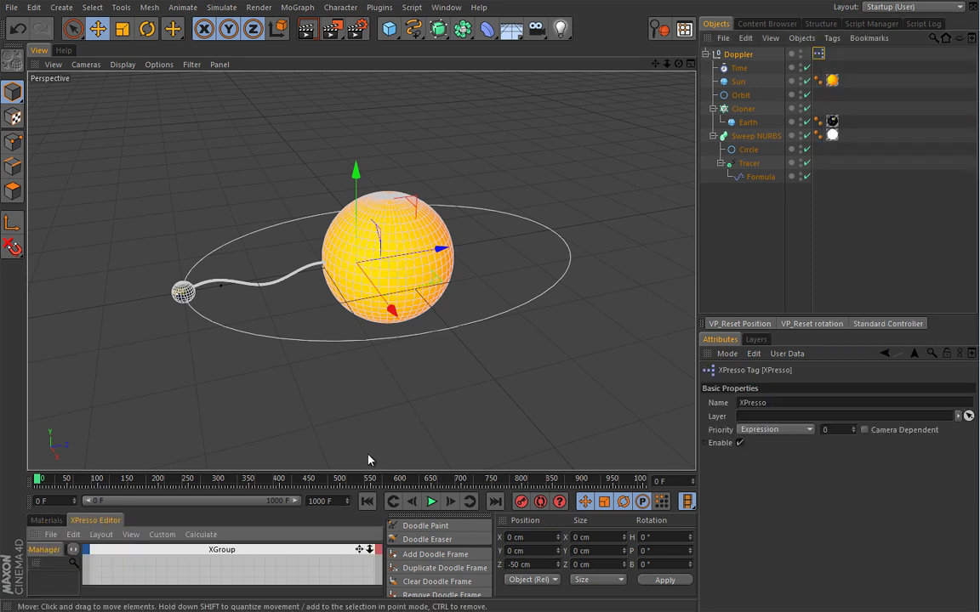
pyautogui.moveTo(364, 460); pyautogui.dragTo(364, 318)
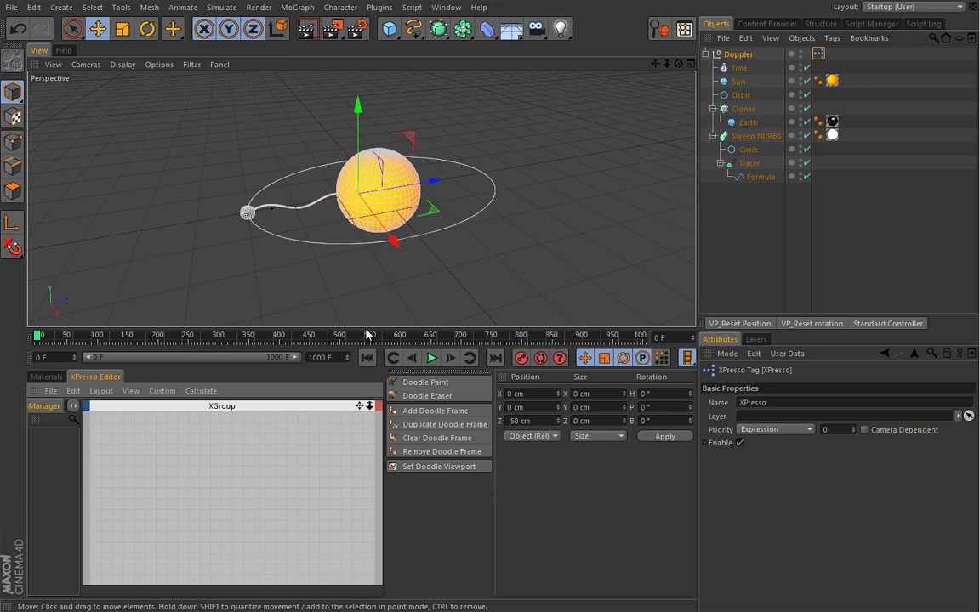
pyautogui.keyDown('ctrl'); pyautogui.click(424, 378); pyautogui.keyUp('ctrl')
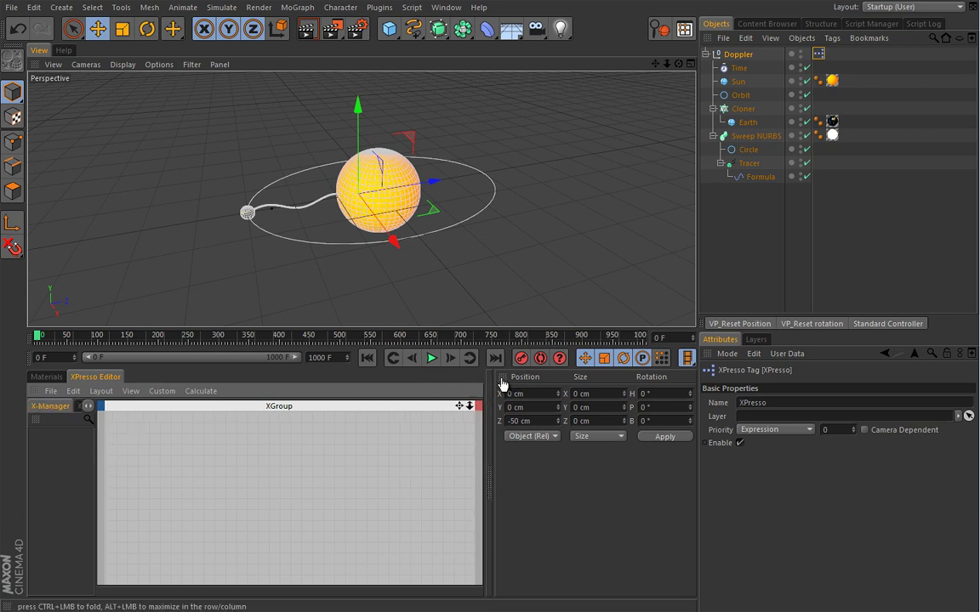
pyautogui.keyDown('ctrl'); pyautogui.click(503, 376); pyautogui.keyUp('ctrl')
pyautogui.moveTo(469, 329); pyautogui.dragTo(469, 320)
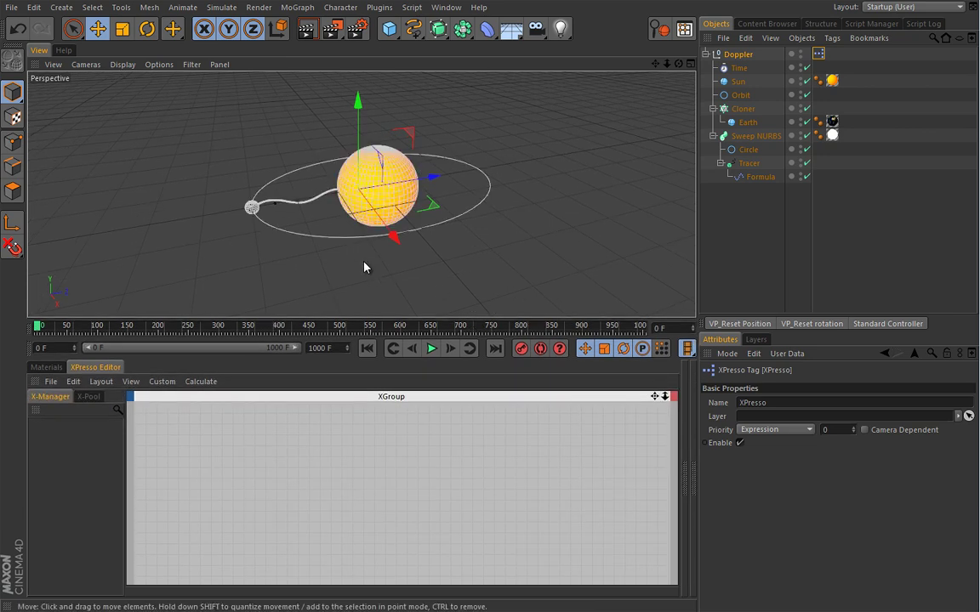
pyautogui.scroll(2, 365, 266)
pyautogui.scroll(2, 379, 258)
pyautogui.scroll(-1, 369, 270)
pyautogui.scroll(-1, 372, 256)
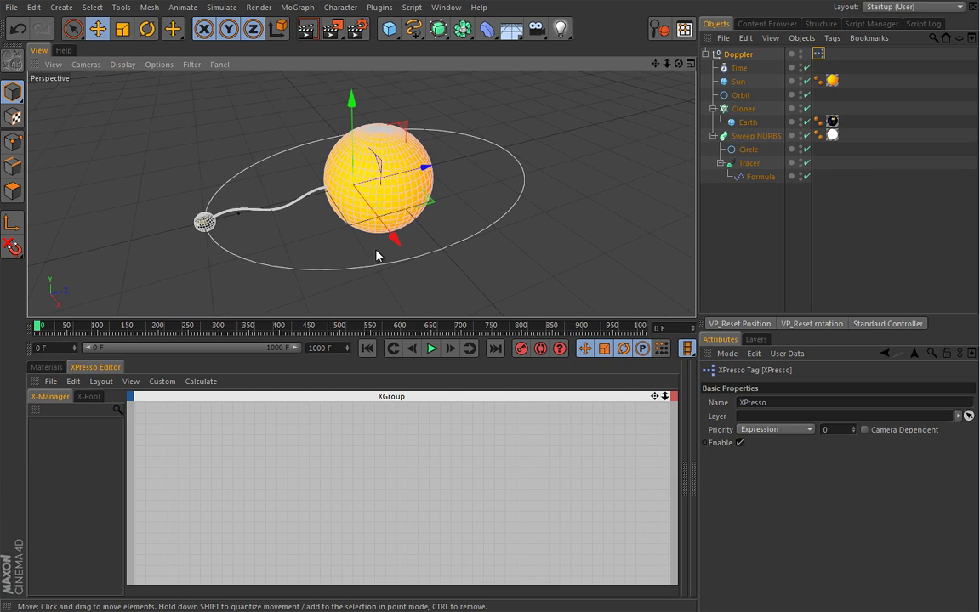
pyautogui.click(717, 219)
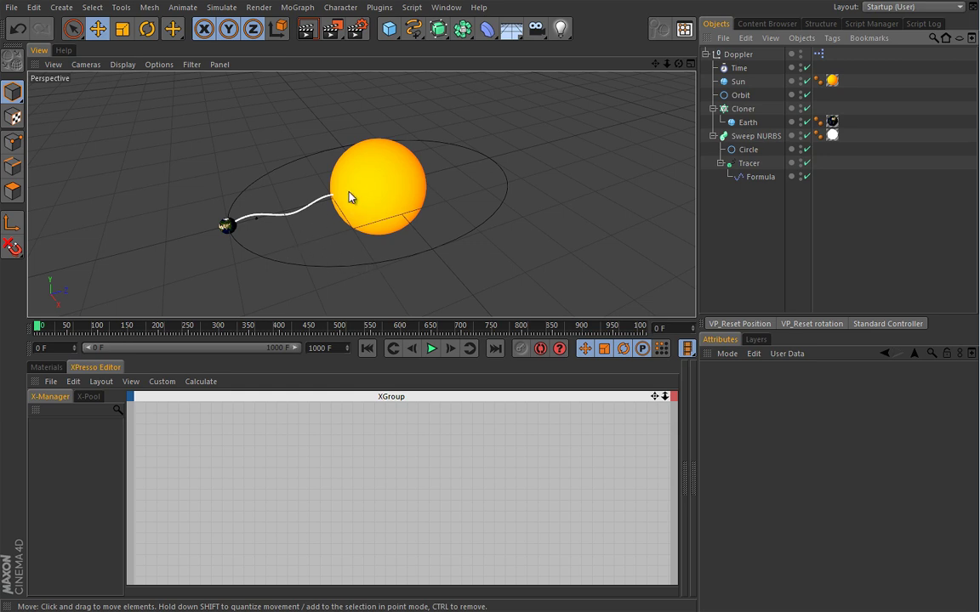
pyautogui.click(685, 407)
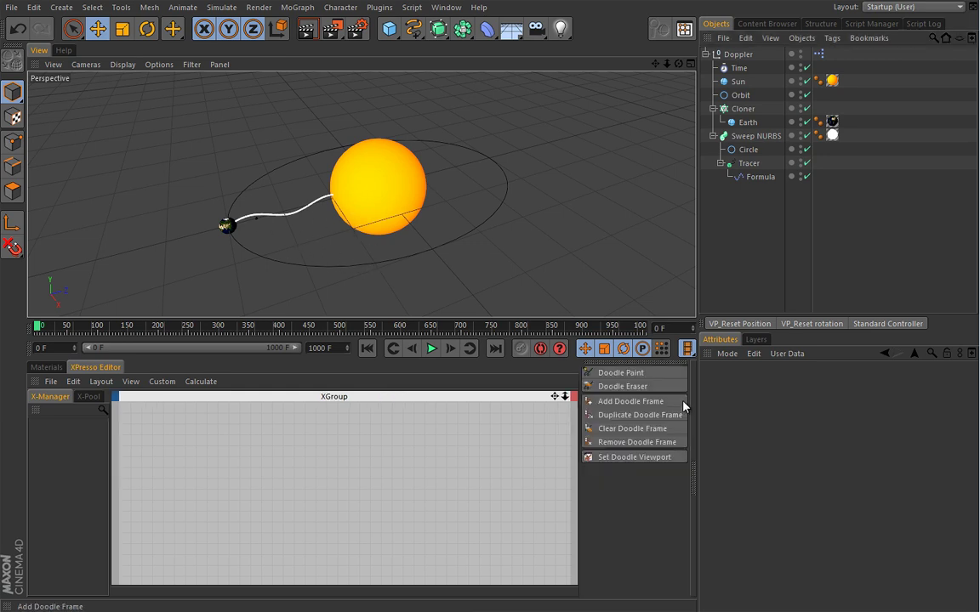
pyautogui.click(621, 372)
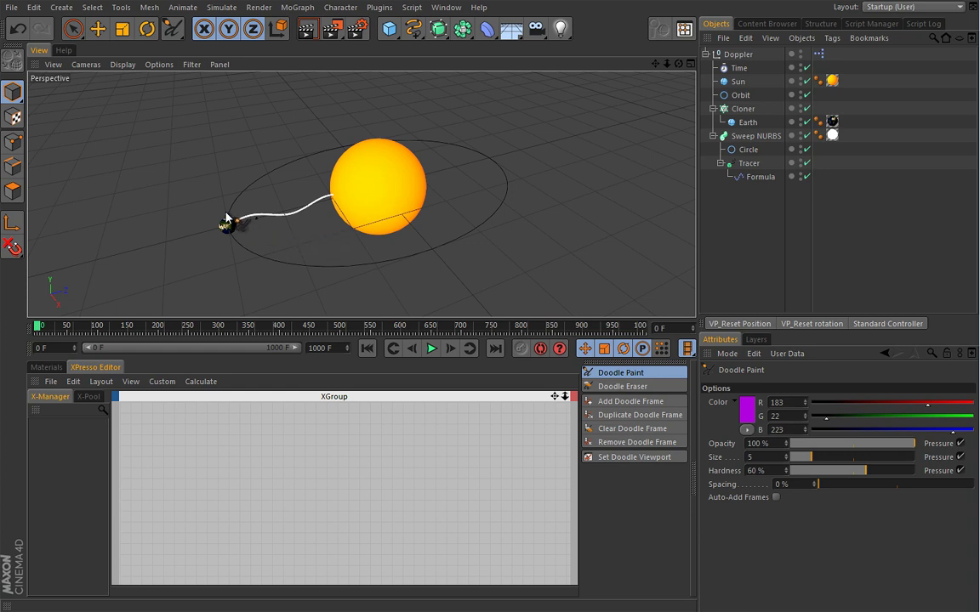
pyautogui.moveTo(241, 226)
pyautogui.mouseDown()
pyautogui.moveTo(360, 203)
pyautogui.moveTo(411, 212)
pyautogui.mouseUp()
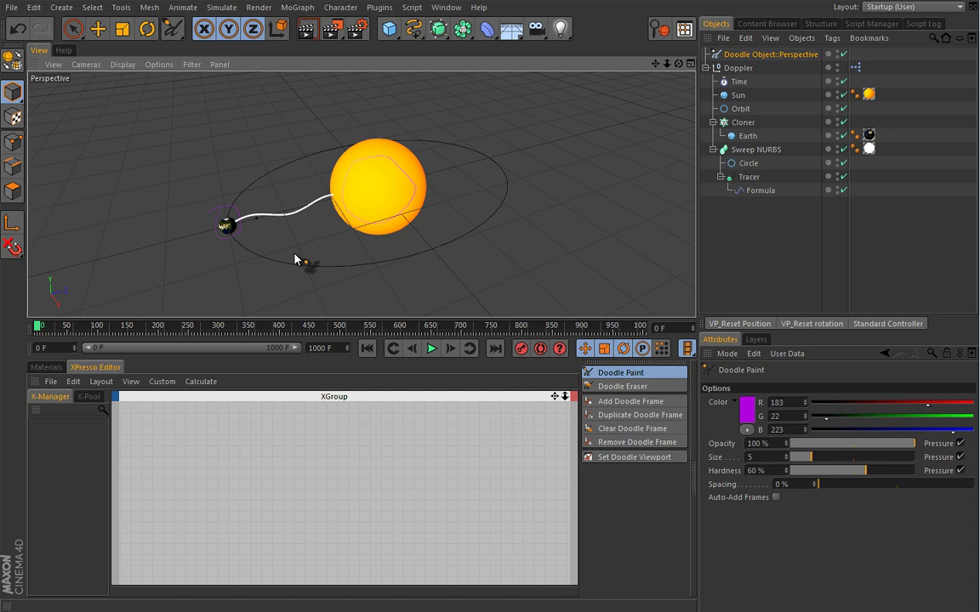
pyautogui.moveTo(287, 254); pyautogui.dragTo(425, 264)
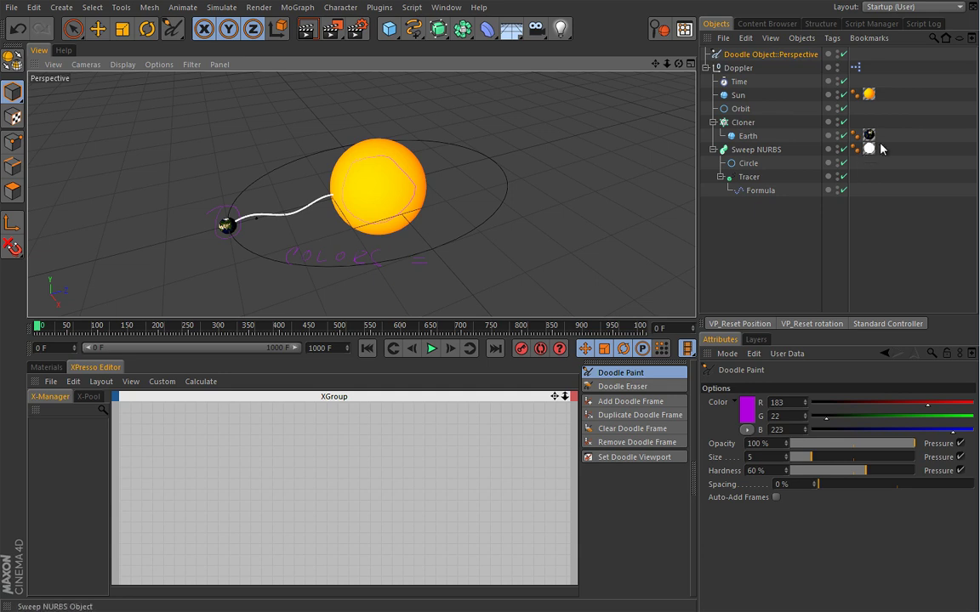
pyautogui.moveTo(874, 152)
pyautogui.mouseDown()
pyautogui.moveTo(332, 215)
pyautogui.moveTo(299, 222)
pyautogui.moveTo(293, 234)
pyautogui.moveTo(429, 280)
pyautogui.moveTo(476, 257)
pyautogui.moveTo(444, 262)
pyautogui.moveTo(466, 264)
pyautogui.moveTo(474, 250)
pyautogui.moveTo(492, 264)
pyautogui.mouseUp()
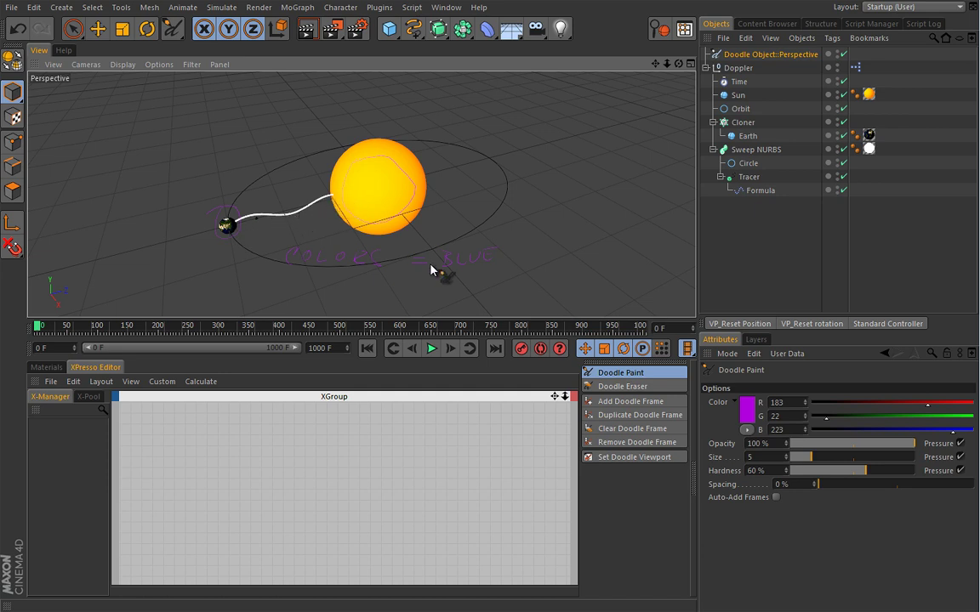
pyautogui.moveTo(414, 274); pyautogui.dragTo(494, 285)
pyautogui.click(755, 55)
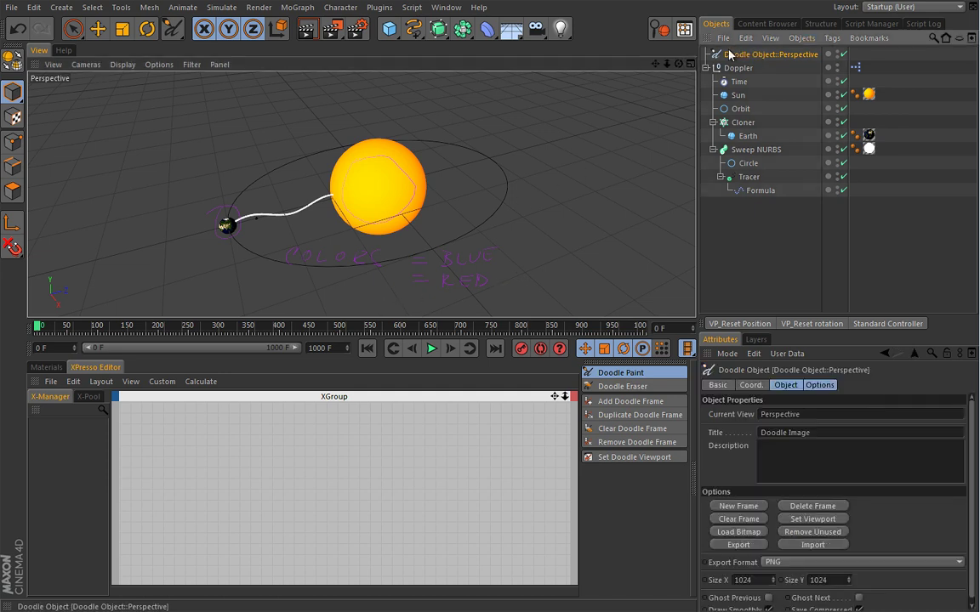
pyautogui.press('Delete')
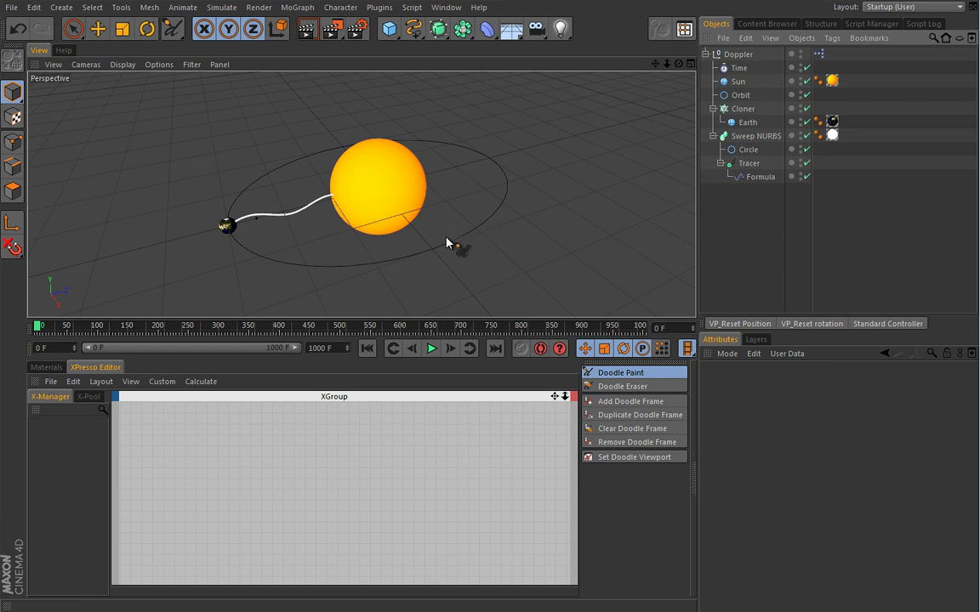
# Step: Add Sun and Cloner nodes to the XPresso graph and expose the Cloner's Object output
pyautogui.press('e')
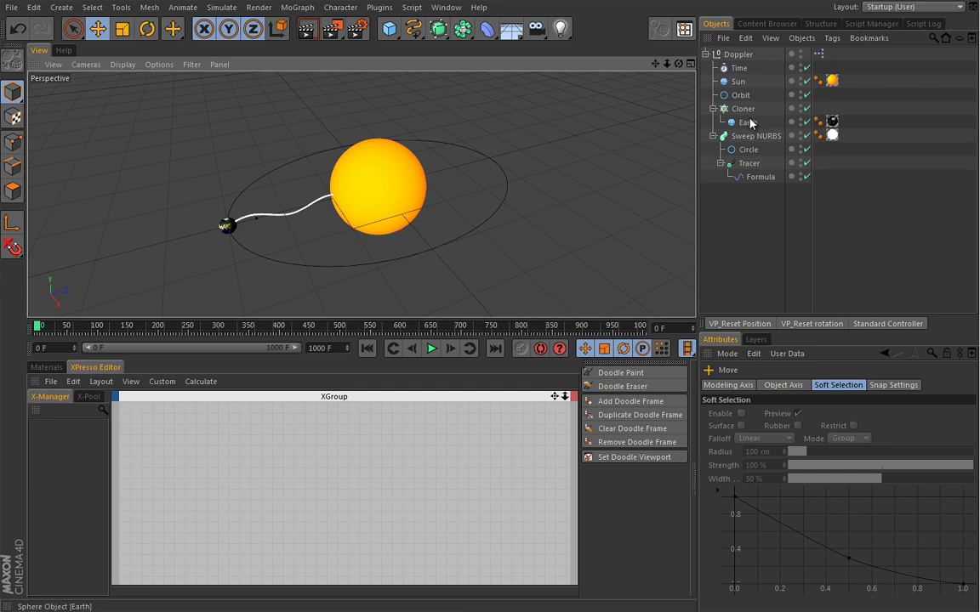
pyautogui.click(738, 82)
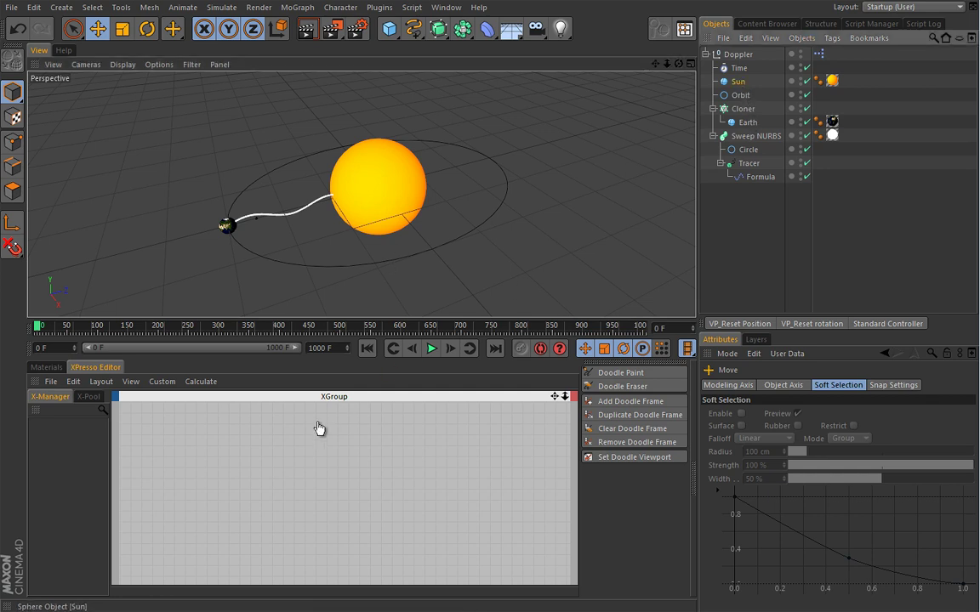
pyautogui.moveTo(307, 436); pyautogui.dragTo(305, 430)
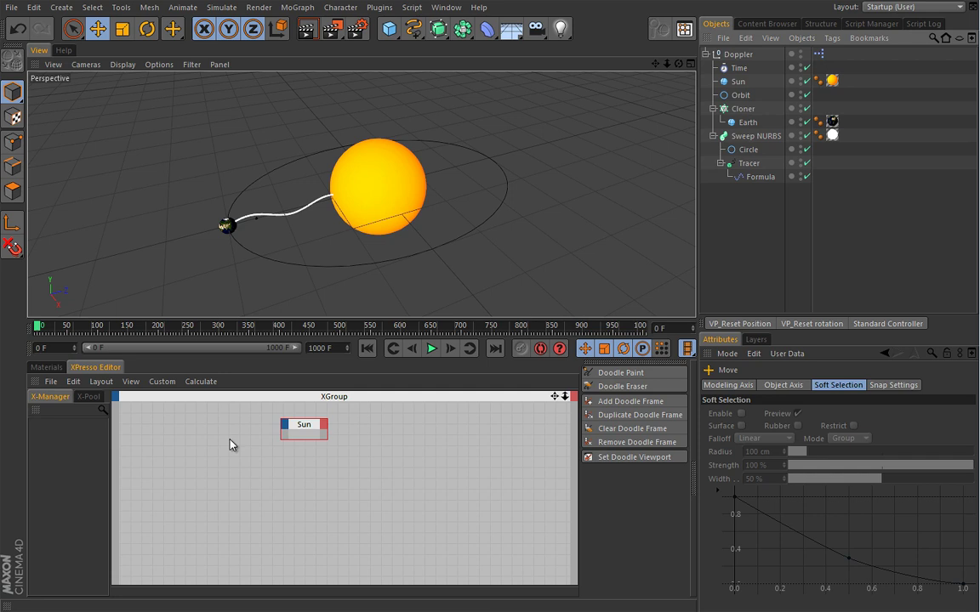
pyautogui.click(742, 108)
pyautogui.moveTo(197, 429); pyautogui.dragTo(193, 425)
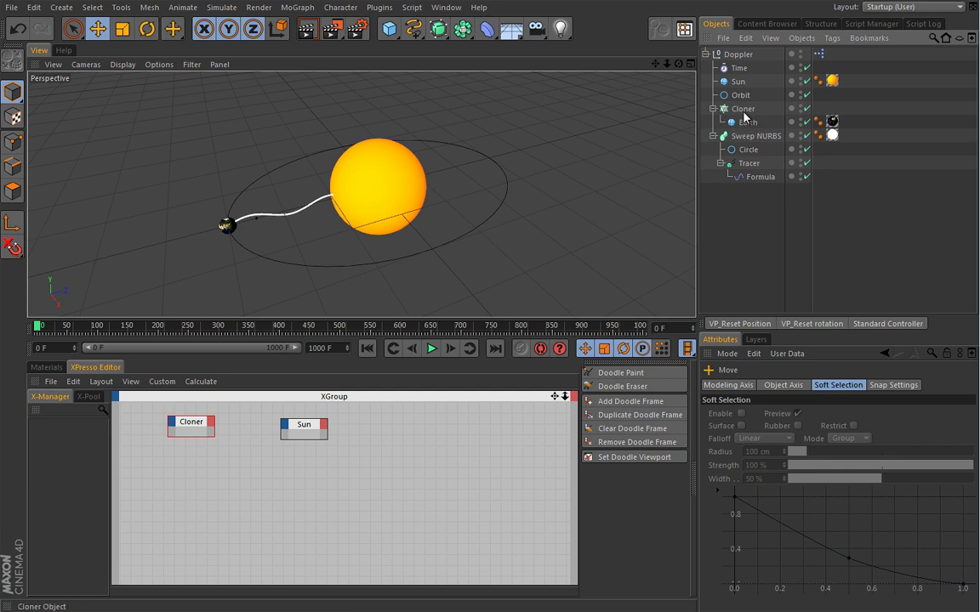
pyautogui.click(212, 427)
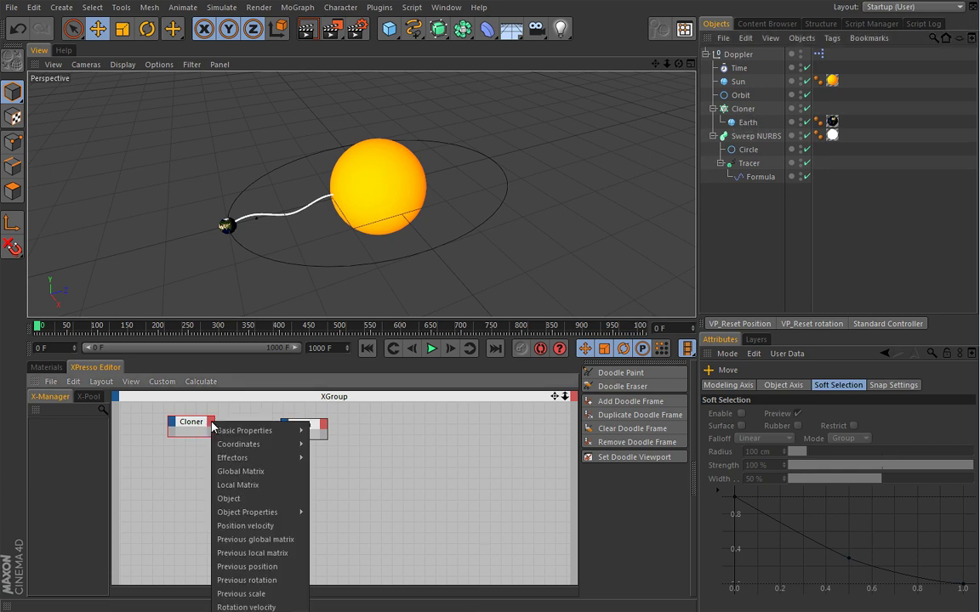
pyautogui.click(229, 498)
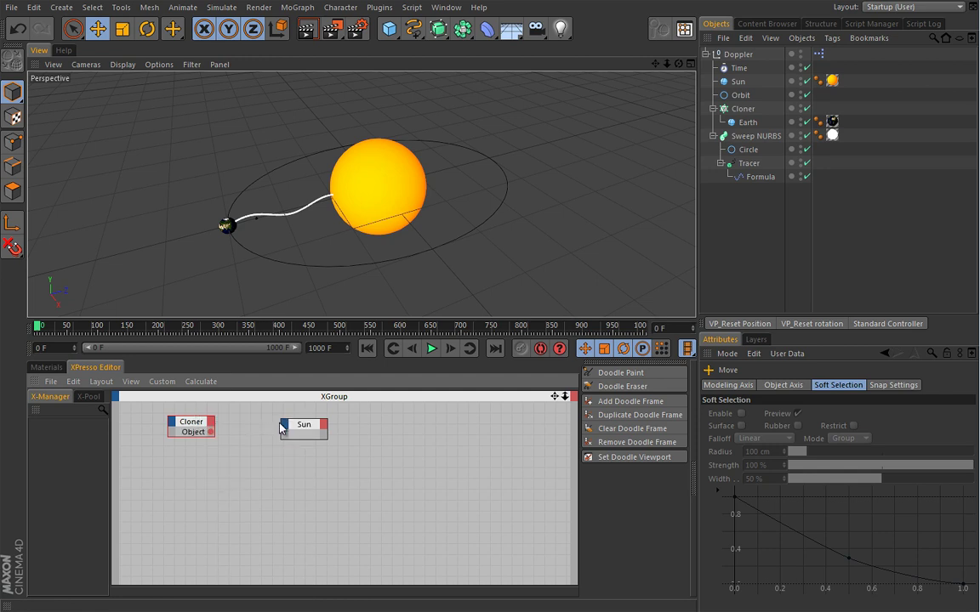
pyautogui.moveTo(287, 425); pyautogui.dragTo(342, 423)
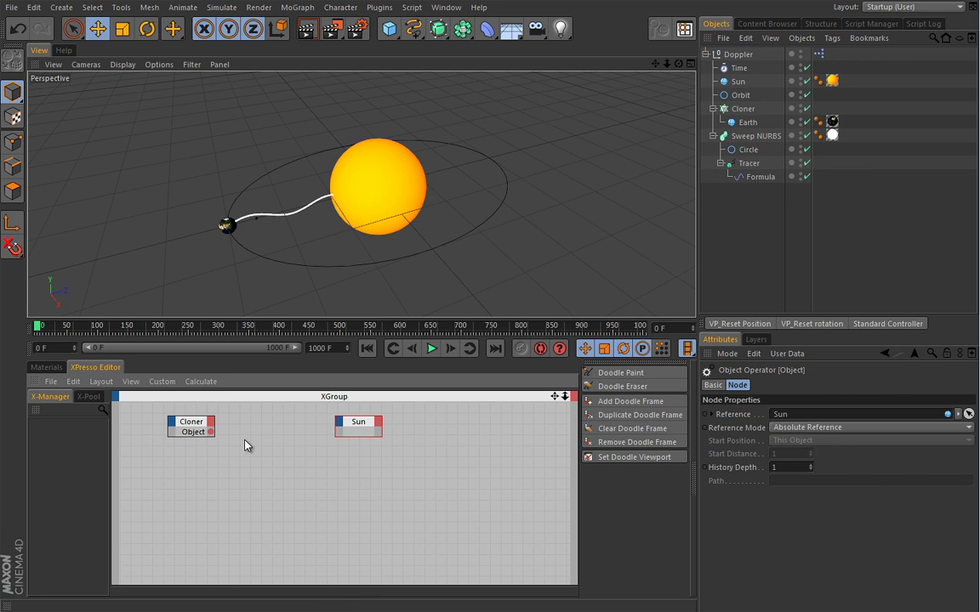
# Step: Add a MoGraph Data node beside the Cloner and wire Cloner Object into Data Object
pyautogui.rightClick(246, 444)
pyautogui.moveTo(281, 449)
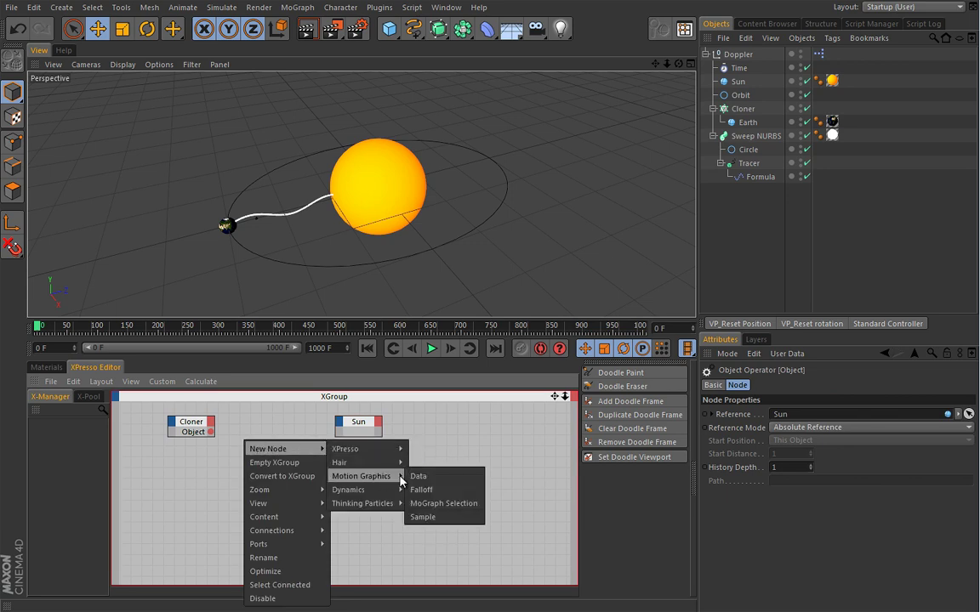
pyautogui.click(428, 476)
pyautogui.moveTo(263, 437); pyautogui.dragTo(293, 432)
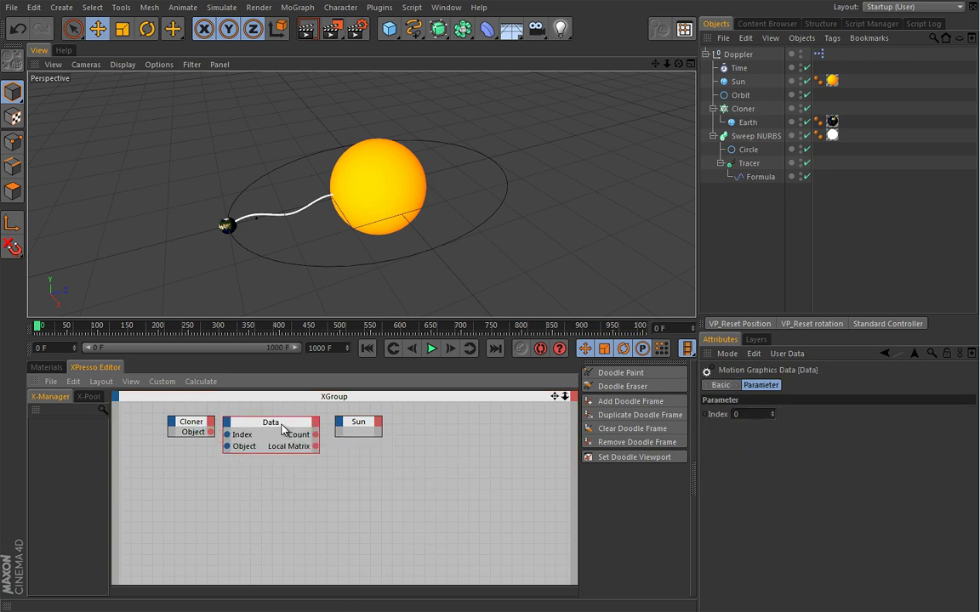
pyautogui.moveTo(193, 429); pyautogui.dragTo(170, 427)
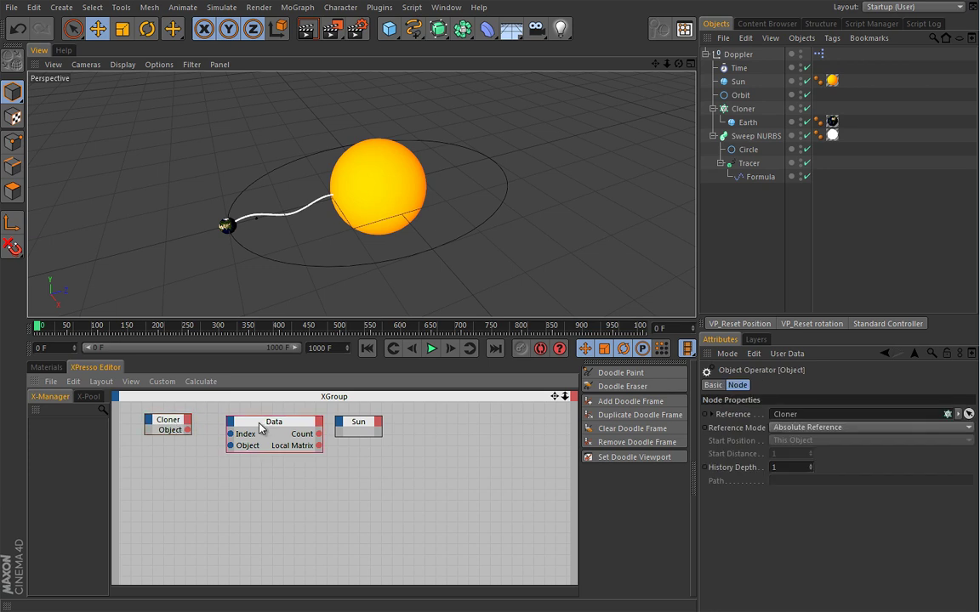
pyautogui.moveTo(260, 423); pyautogui.dragTo(241, 422)
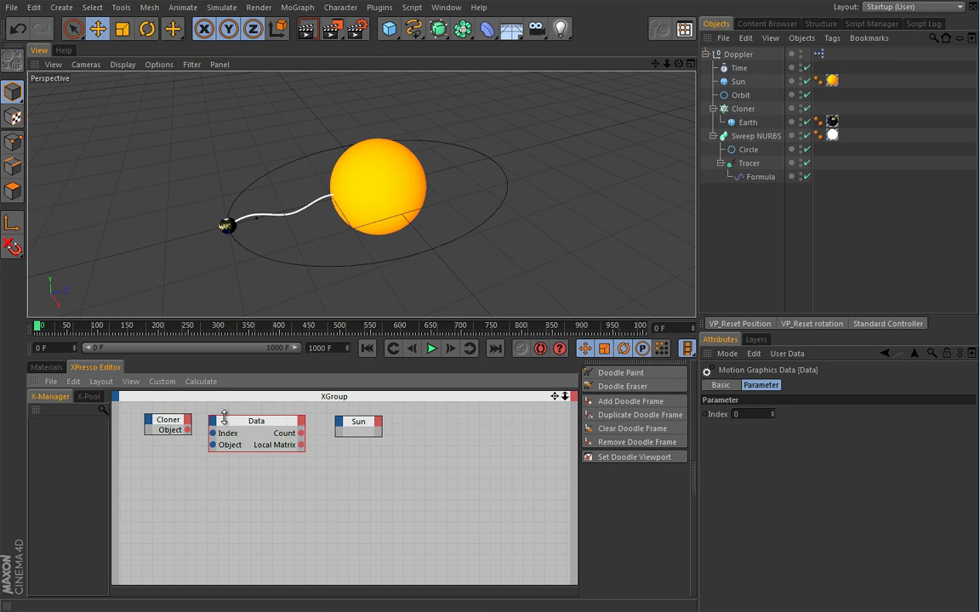
pyautogui.moveTo(187, 429); pyautogui.dragTo(214, 445)
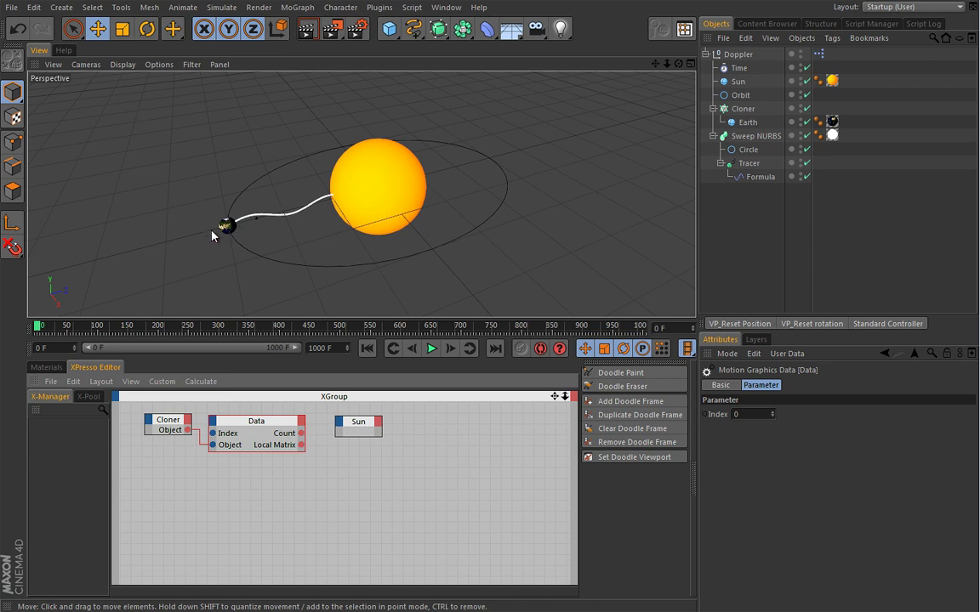
# Step: Add a Position output to the Data node and a Global Position output to the Sun node placed beneath it
pyautogui.click(301, 422)
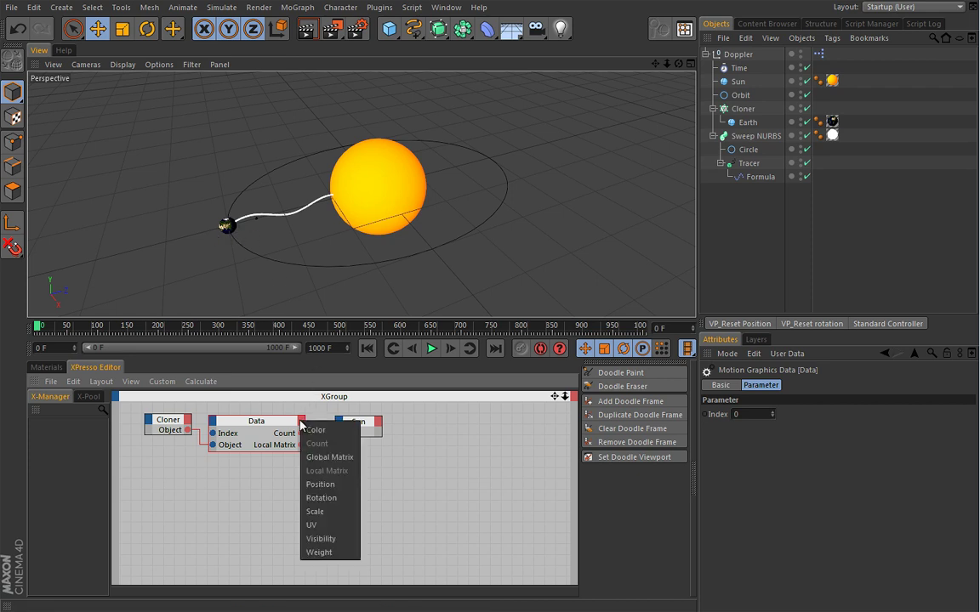
pyautogui.click(315, 484)
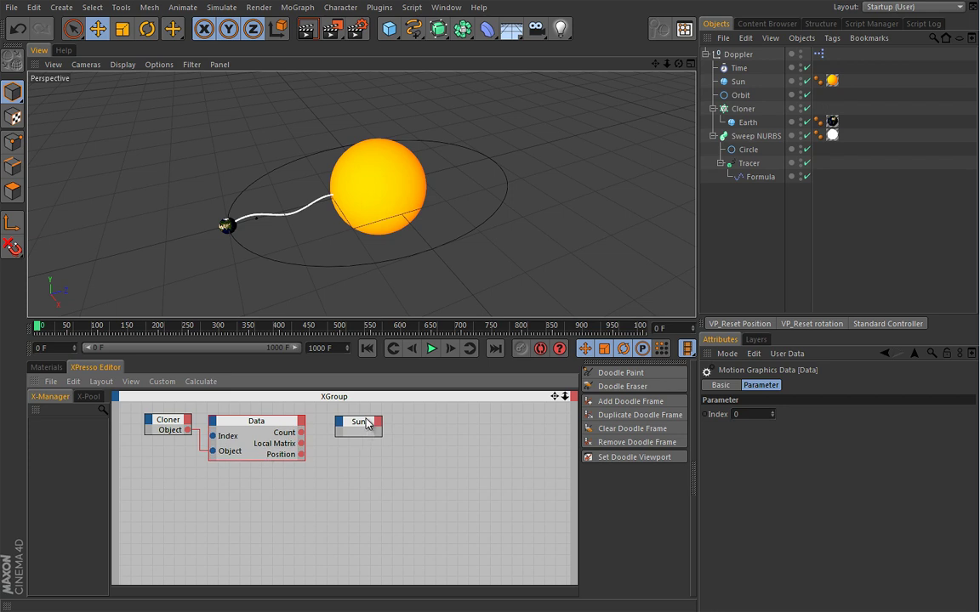
pyautogui.moveTo(372, 418); pyautogui.dragTo(302, 470)
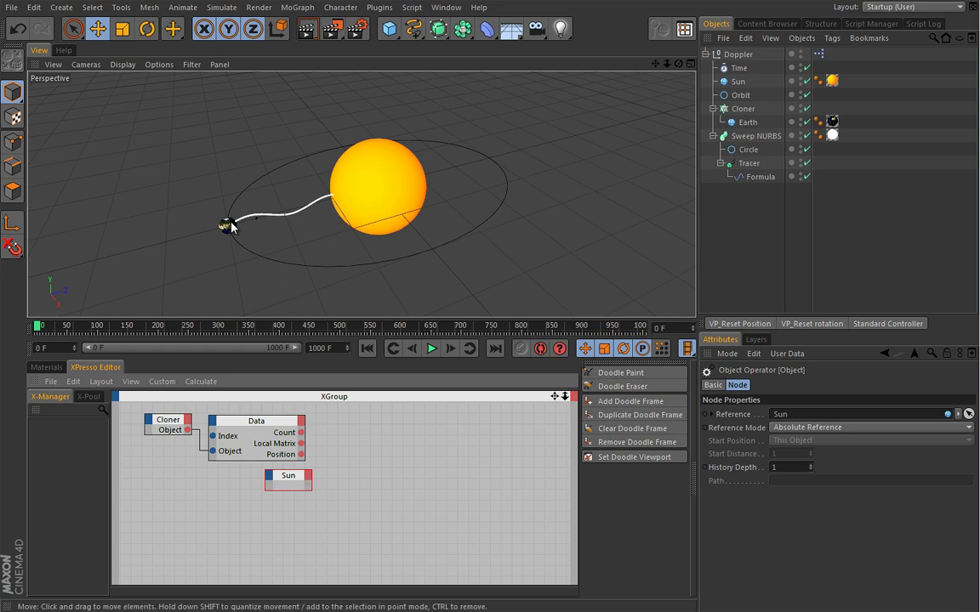
pyautogui.click(309, 479)
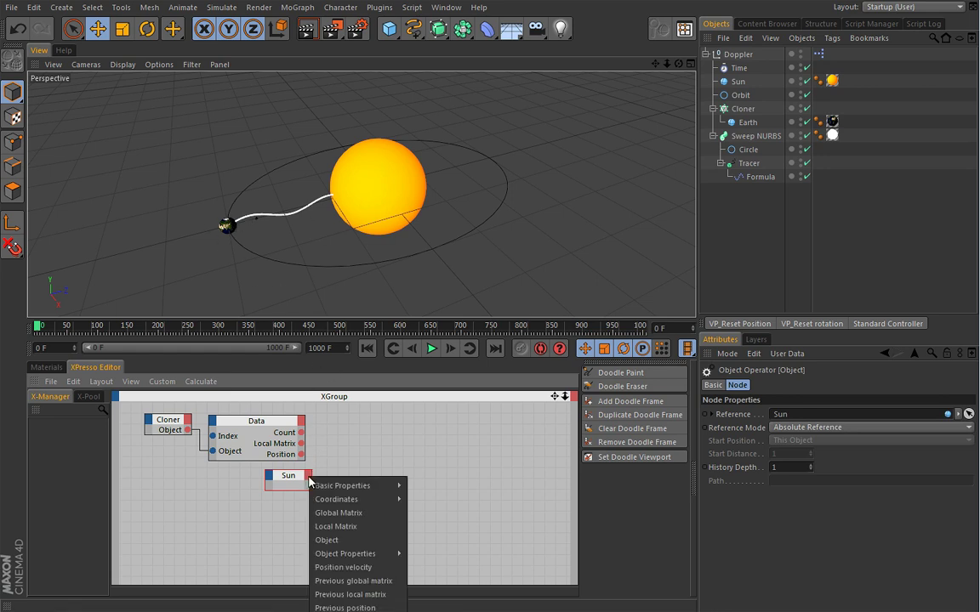
pyautogui.moveTo(336, 499)
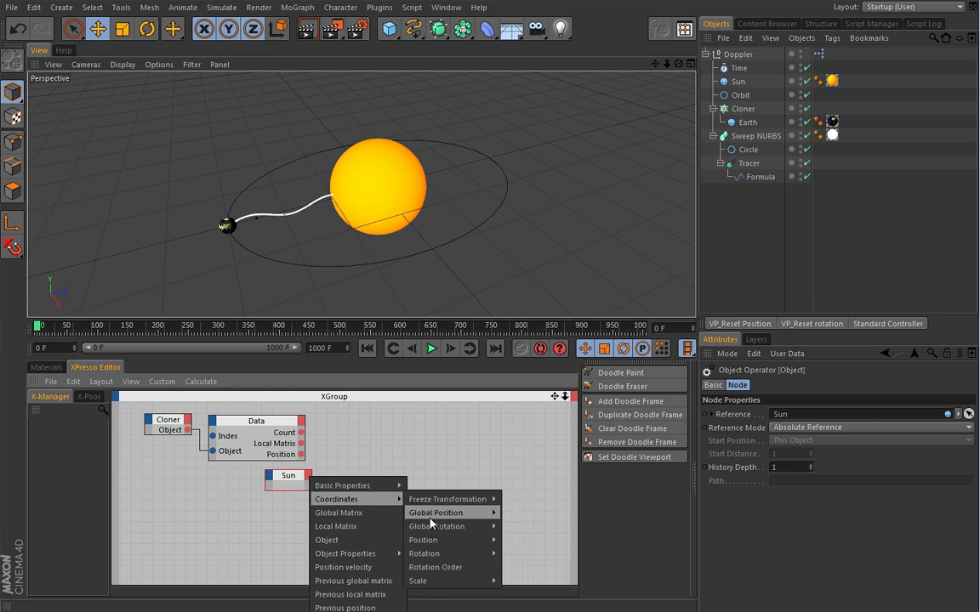
pyautogui.moveTo(436, 513)
pyautogui.click(511, 513)
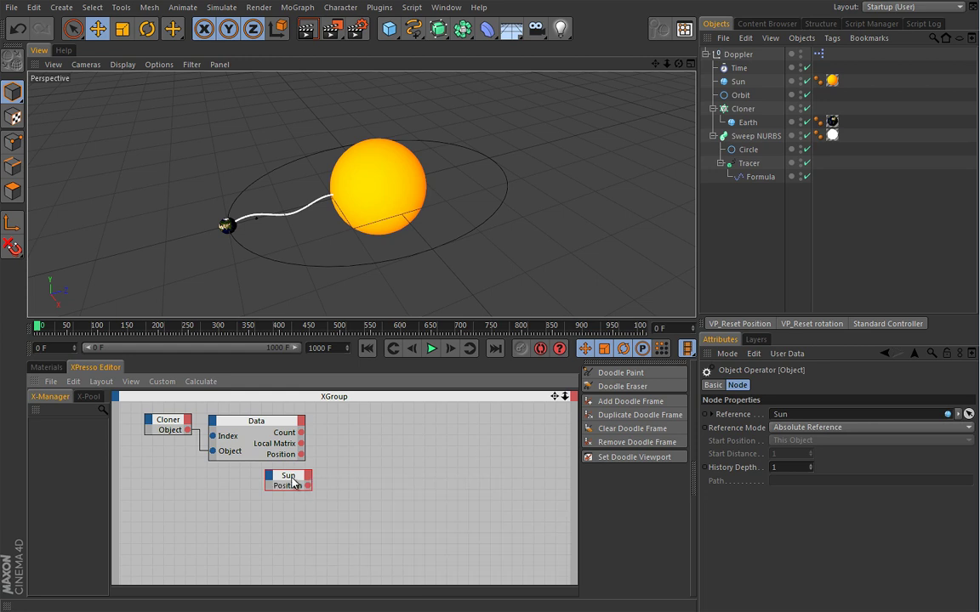
pyautogui.moveTo(293, 484); pyautogui.dragTo(211, 479)
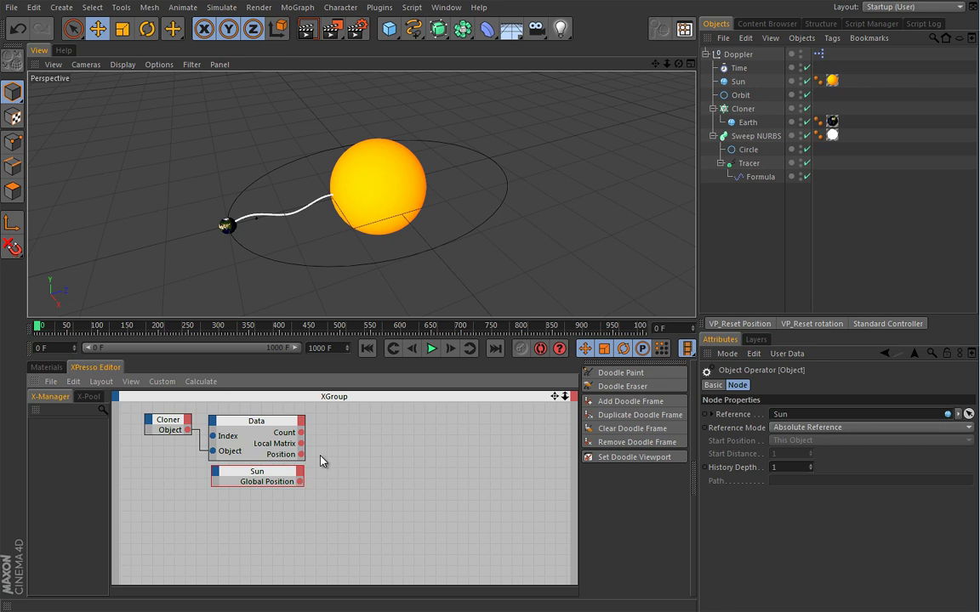
# Step: Add a Distance node with Data Position as Input 1 and Sun Global Position as Input 2
pyautogui.rightClick(355, 447)
pyautogui.moveTo(387, 450)
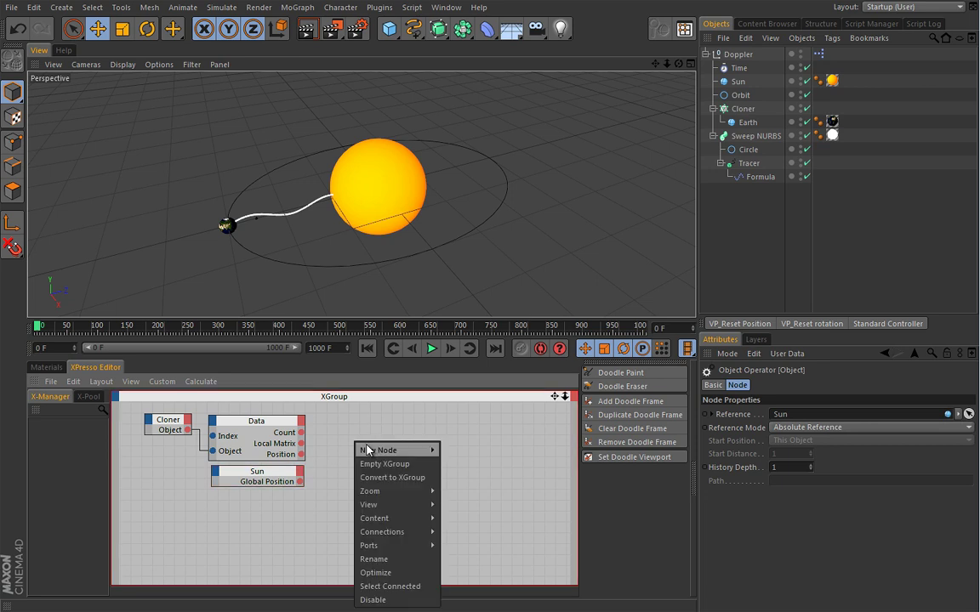
pyautogui.click(540, 441)
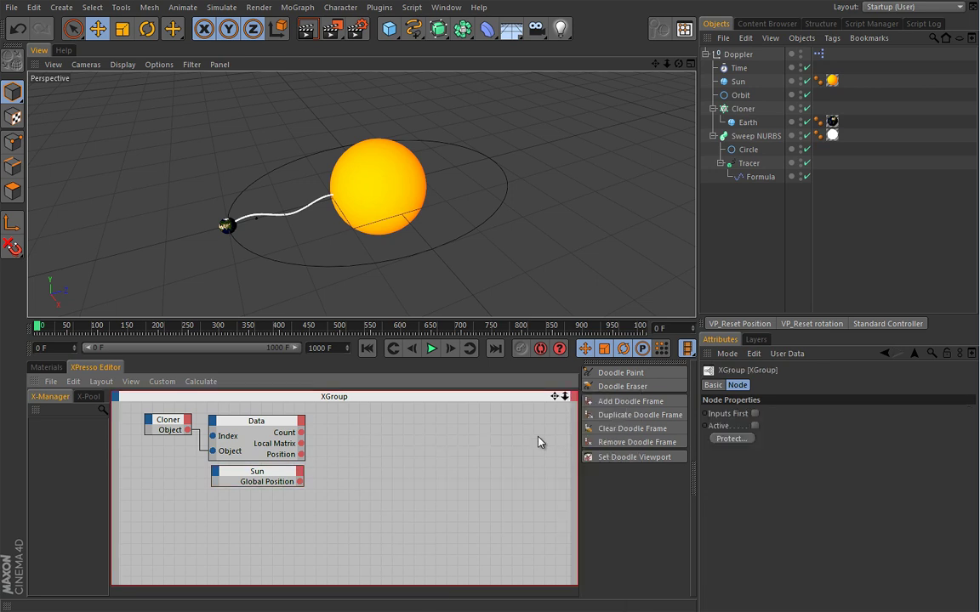
pyautogui.rightClick(331, 407)
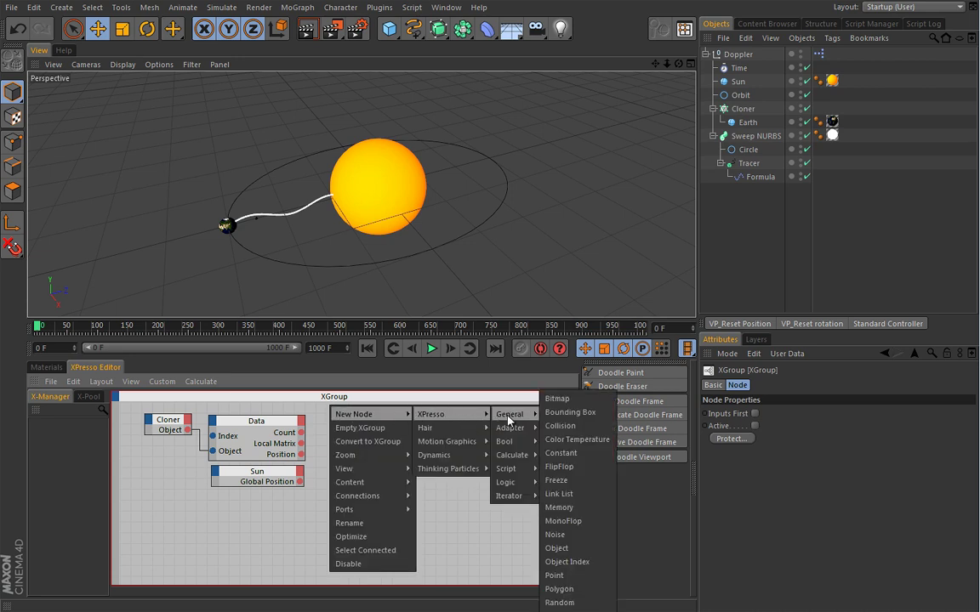
pyautogui.moveTo(512, 455)
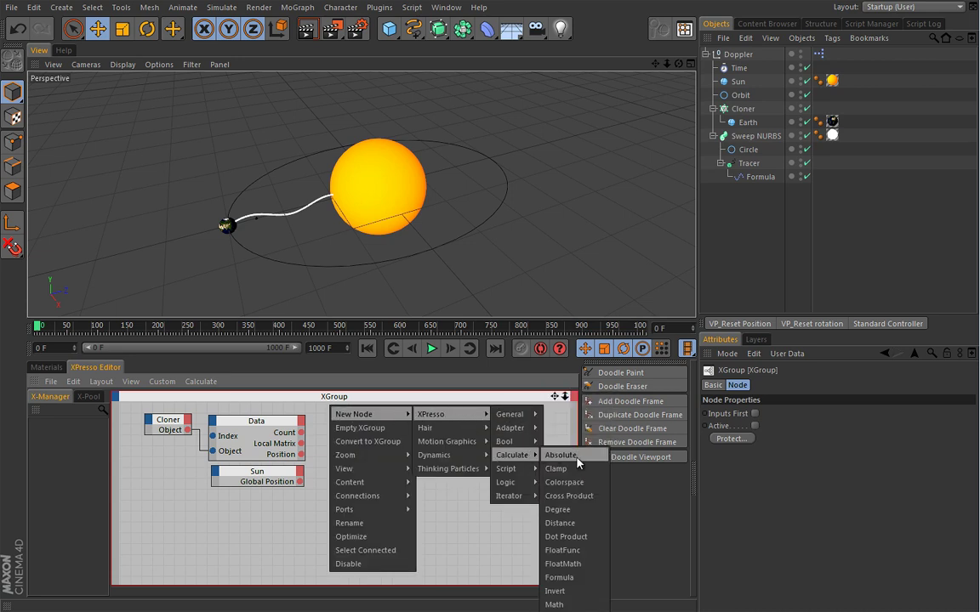
pyautogui.click(561, 523)
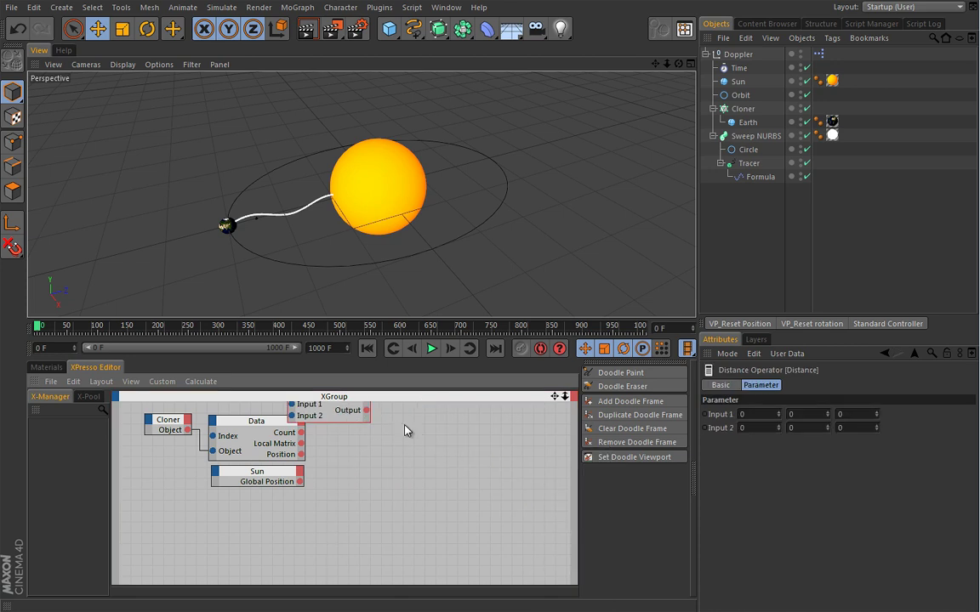
pyautogui.moveTo(336, 416); pyautogui.dragTo(349, 463)
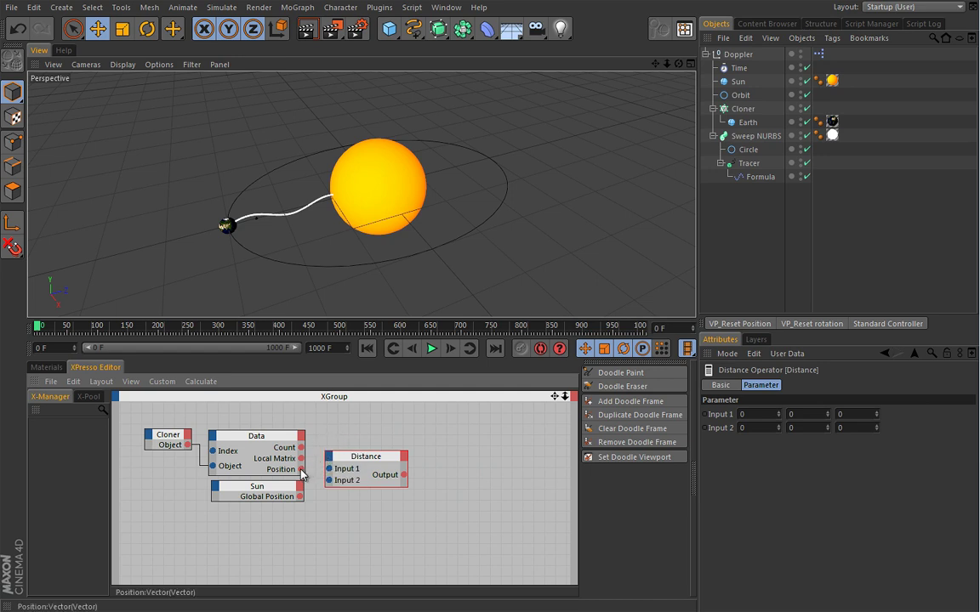
pyautogui.moveTo(302, 469); pyautogui.dragTo(330, 469)
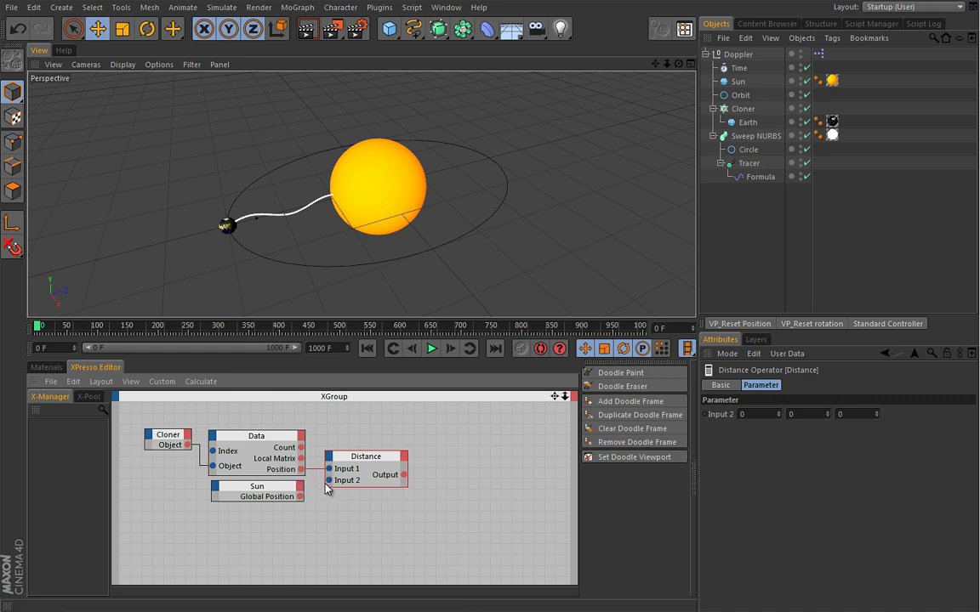
pyautogui.moveTo(330, 484); pyautogui.dragTo(330, 482)
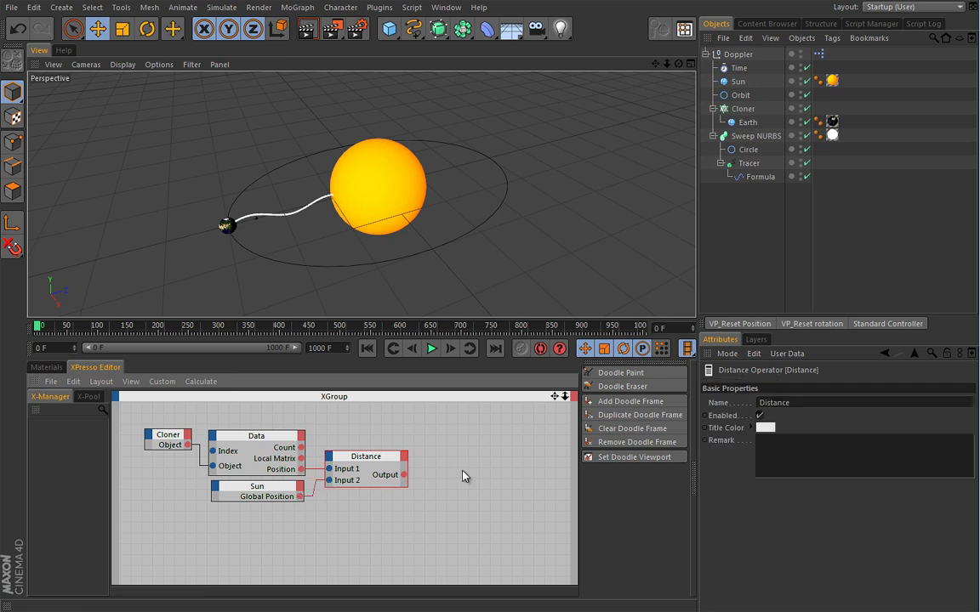
# Step: Add a Result node fed by the Distance output, showing an Earth–Sun distance of 300
pyautogui.rightClick(460, 460)
pyautogui.moveTo(639, 466)
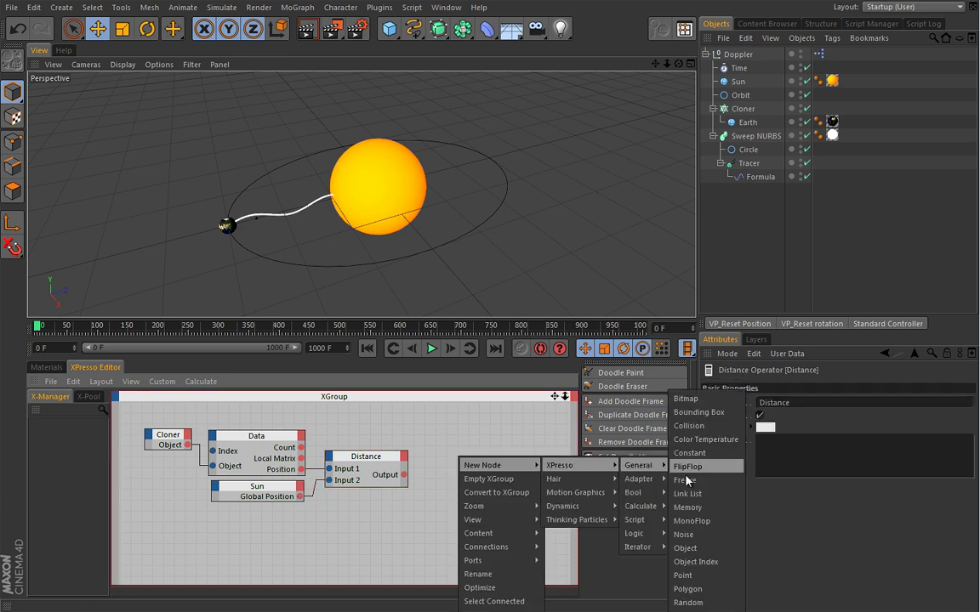
pyautogui.click(690, 587)
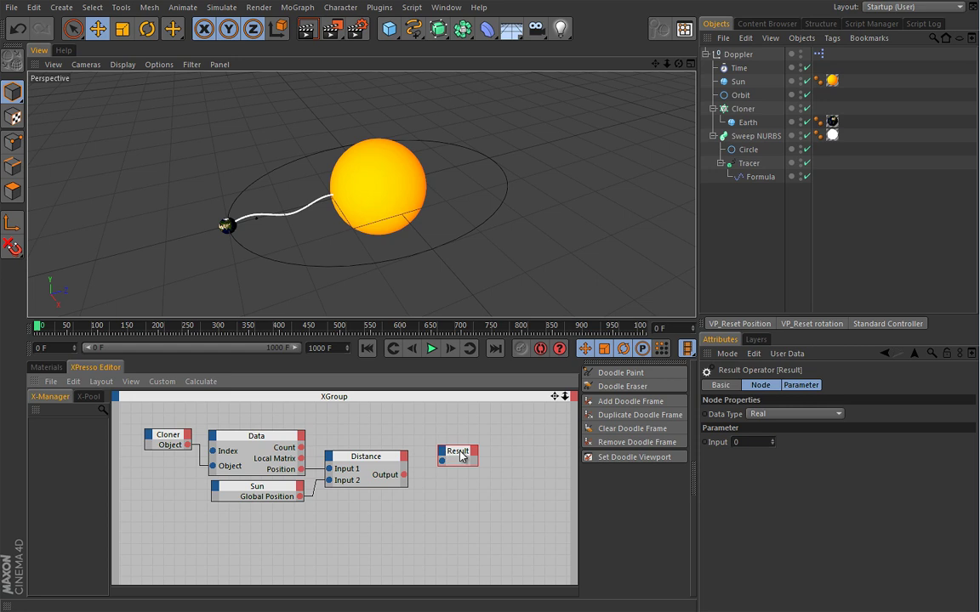
pyautogui.moveTo(461, 457); pyautogui.dragTo(459, 461)
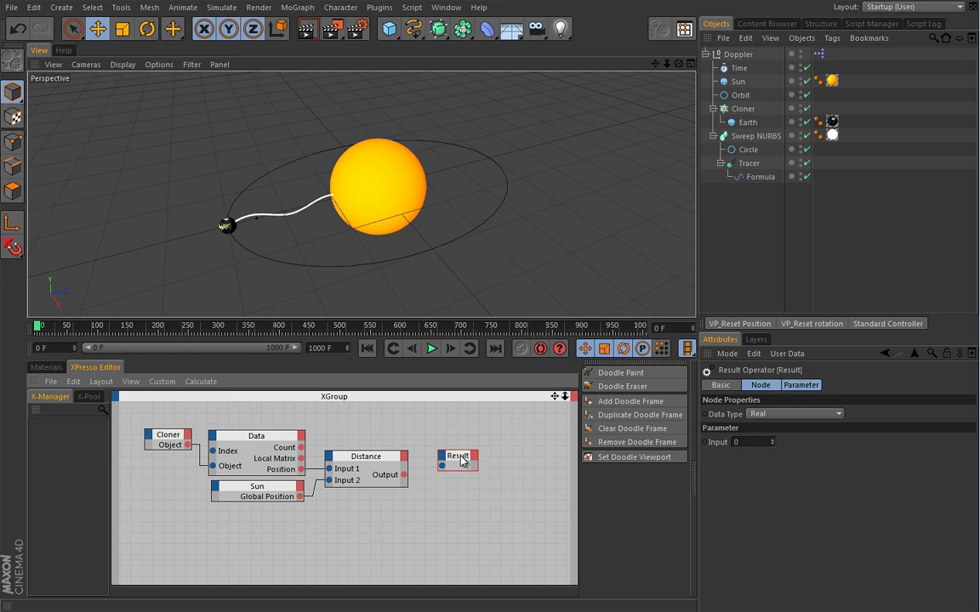
pyautogui.click(89, 396)
pyautogui.click(38, 436)
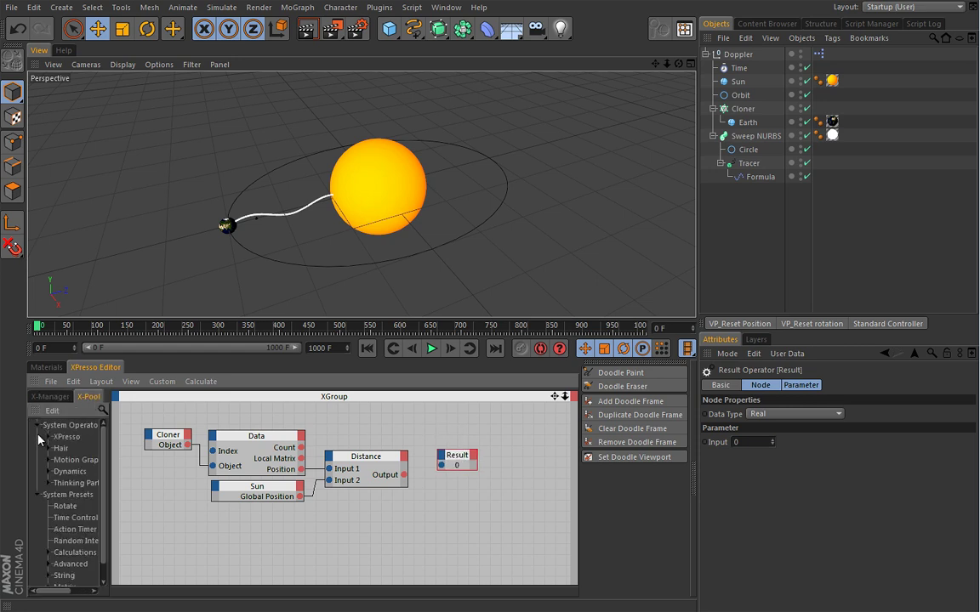
pyautogui.click(38, 492)
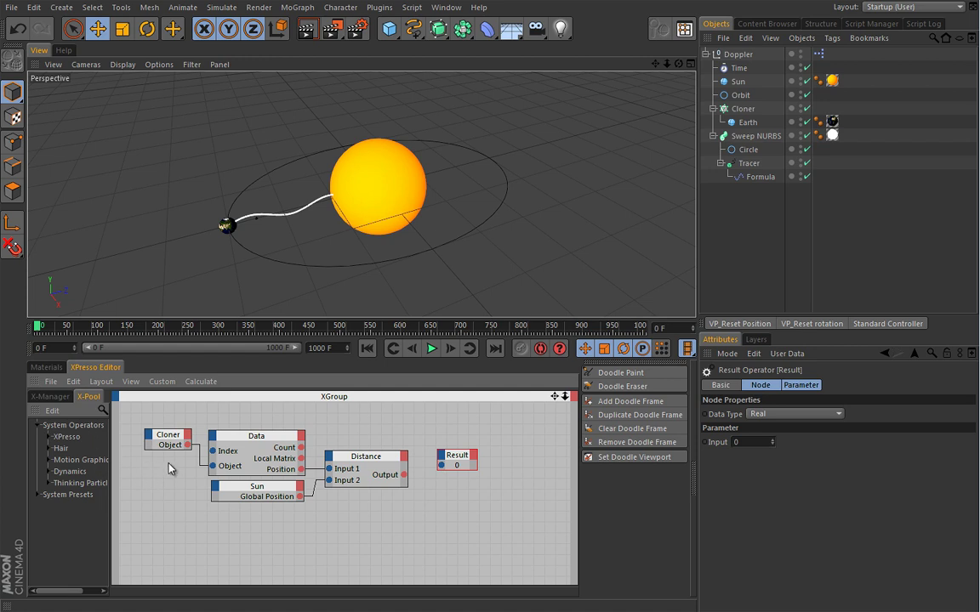
pyautogui.click(60, 399)
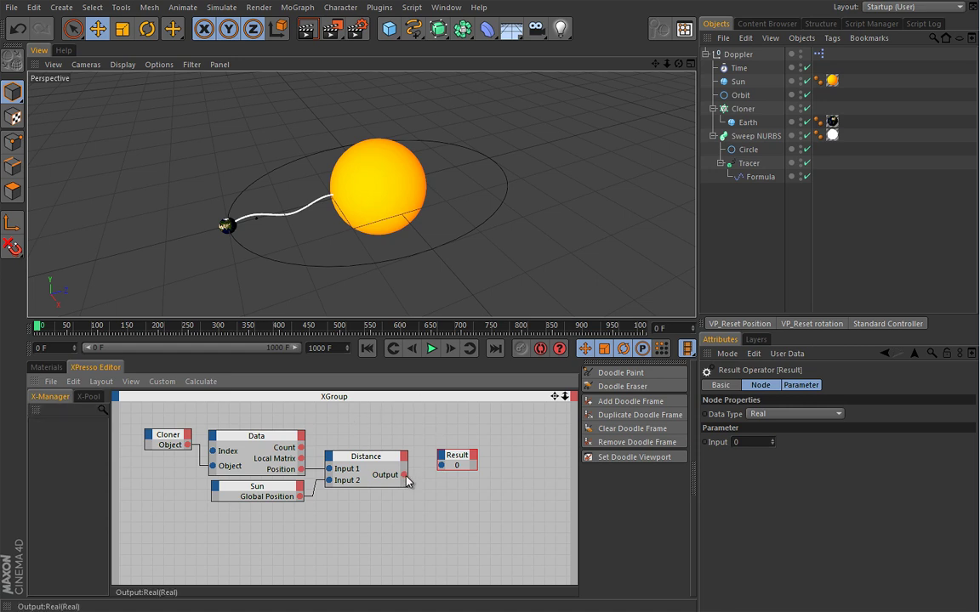
pyautogui.moveTo(441, 469); pyautogui.dragTo(441, 466)
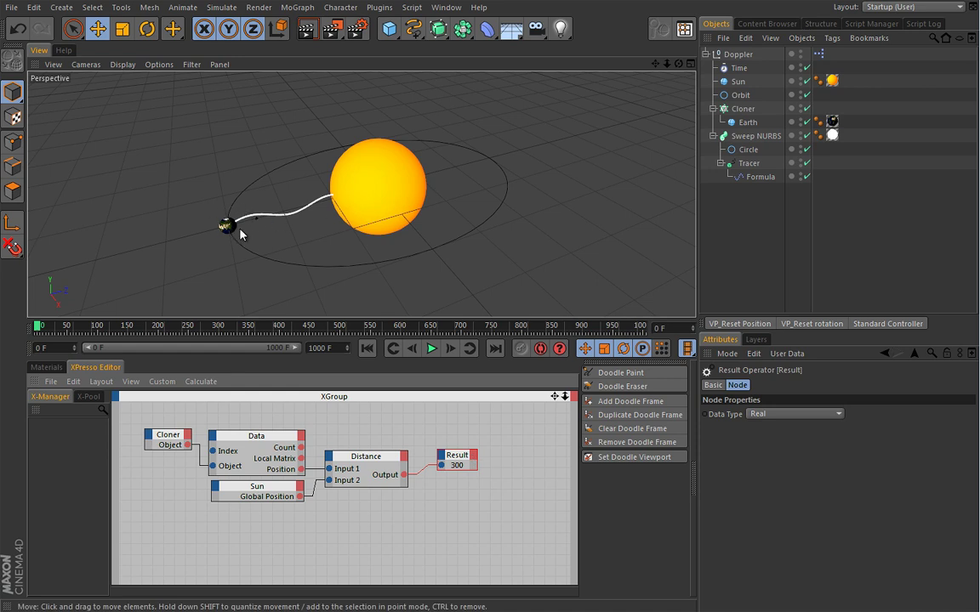
# Step: Start the XPresso calculation, play to watch the distance change, then stop and rewind to frame 0
pyautogui.click(200, 381)
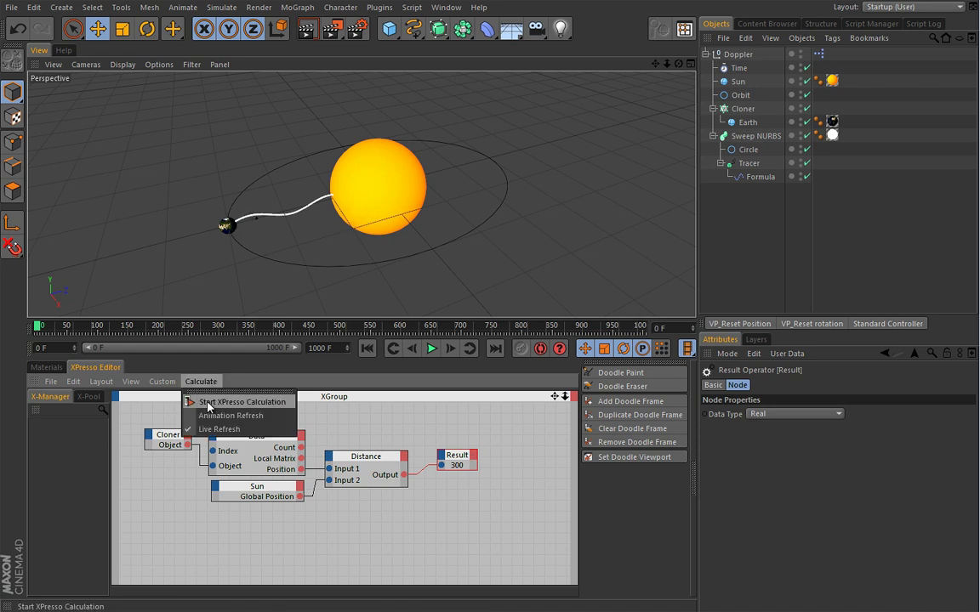
pyautogui.click(217, 414)
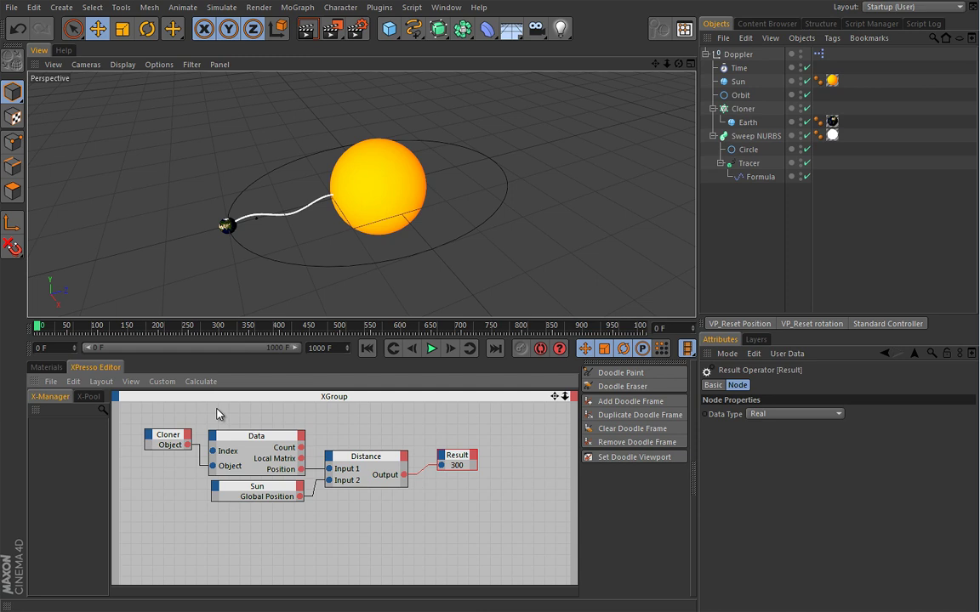
pyautogui.click(431, 351)
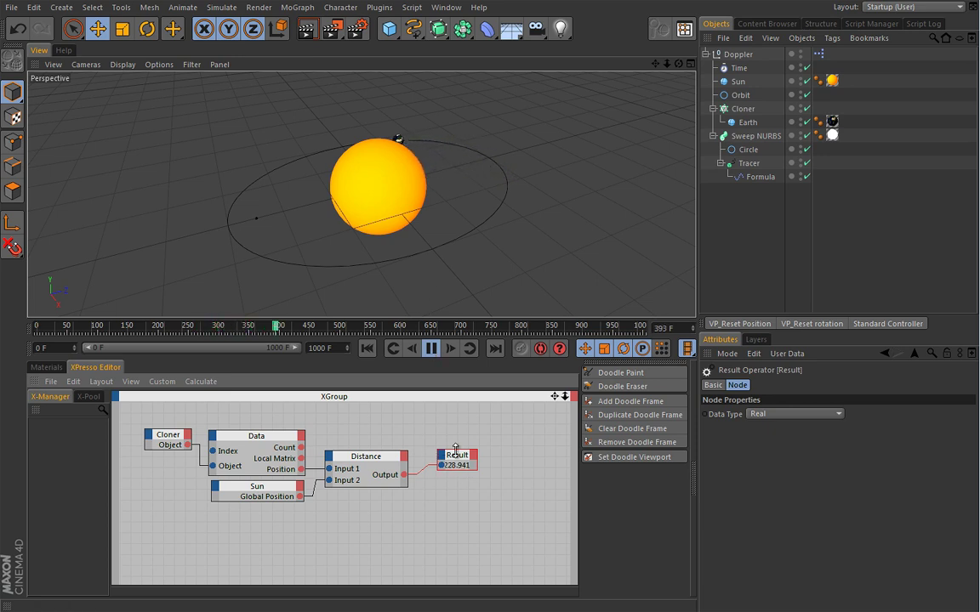
pyautogui.click(431, 348)
pyautogui.click(369, 349)
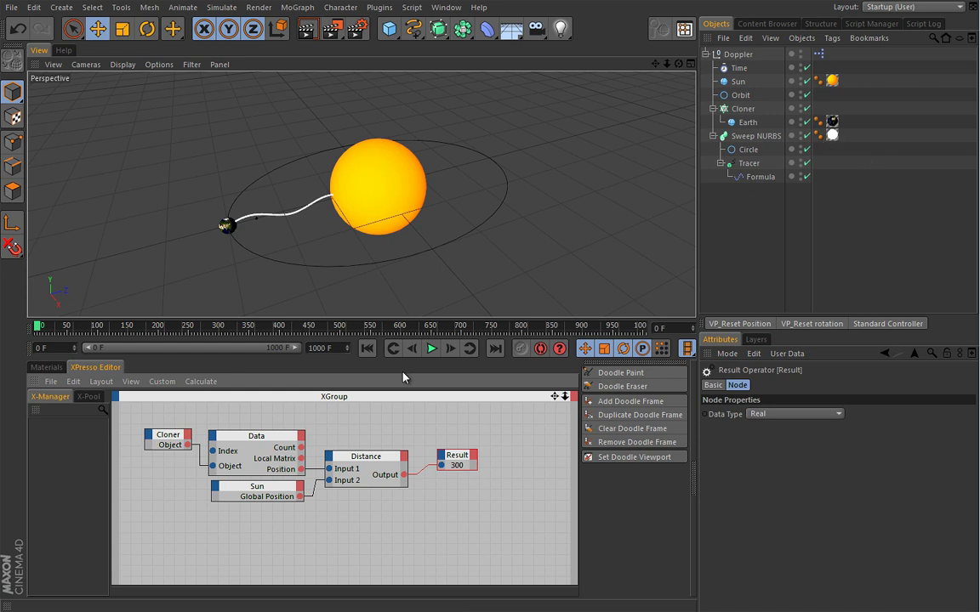
# Step: Bring Doppler into the XPresso graph as a node and review the Doppler material's settings
pyautogui.click(53, 369)
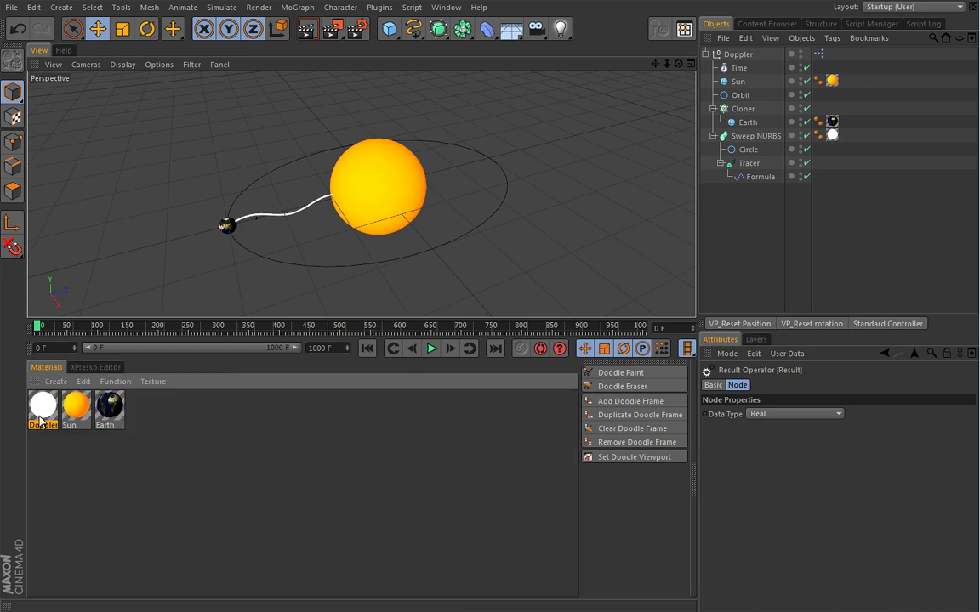
pyautogui.click(92, 369)
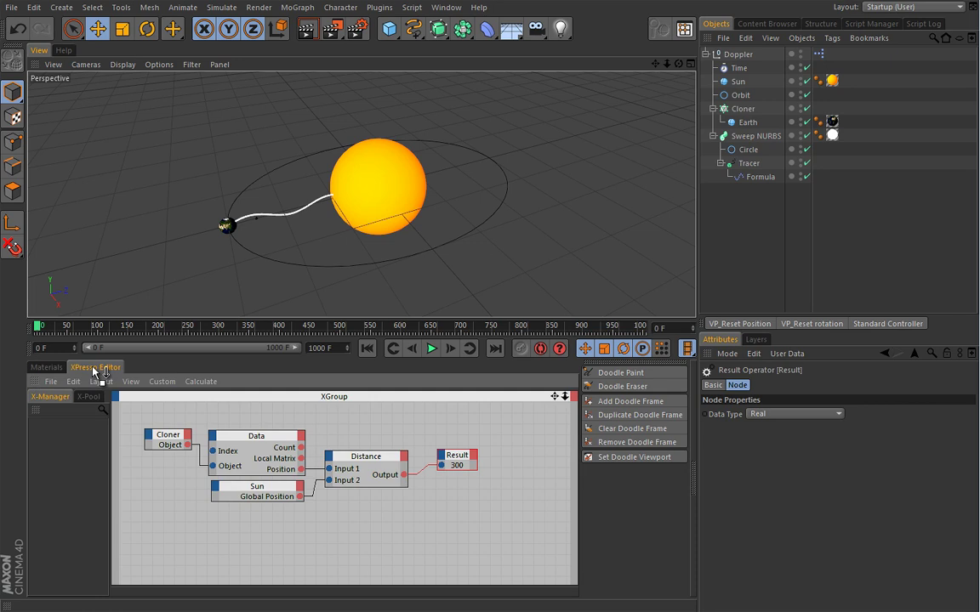
pyautogui.moveTo(97, 371); pyautogui.dragTo(455, 502)
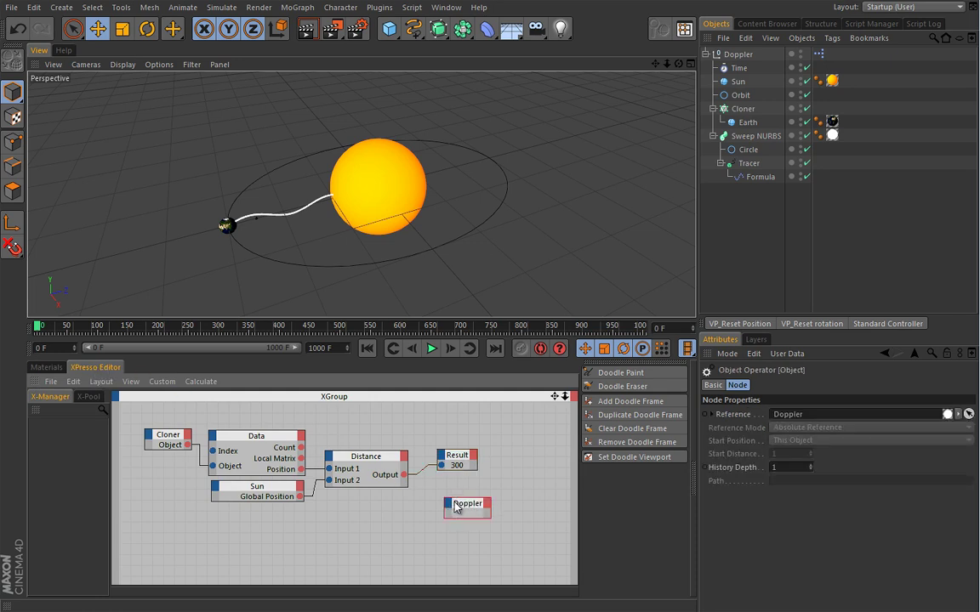
pyautogui.click(47, 366)
pyautogui.click(49, 412)
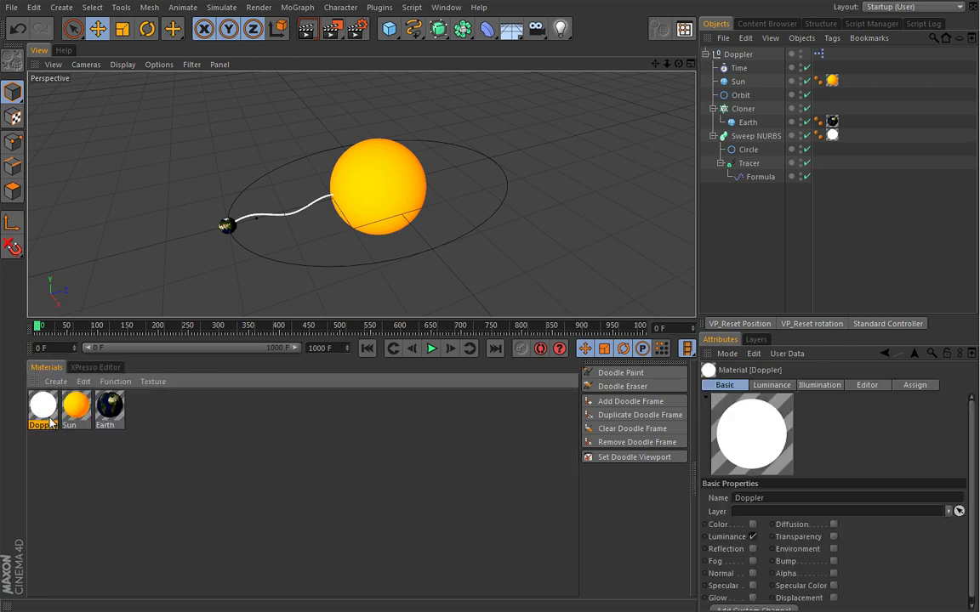
pyautogui.doubleClick(50, 418)
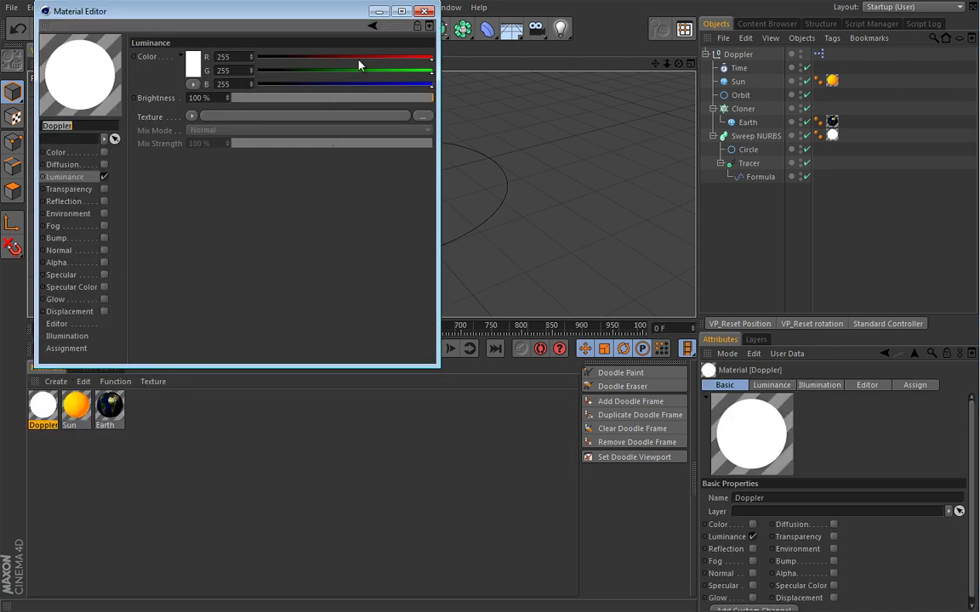
pyautogui.click(424, 11)
pyautogui.click(95, 367)
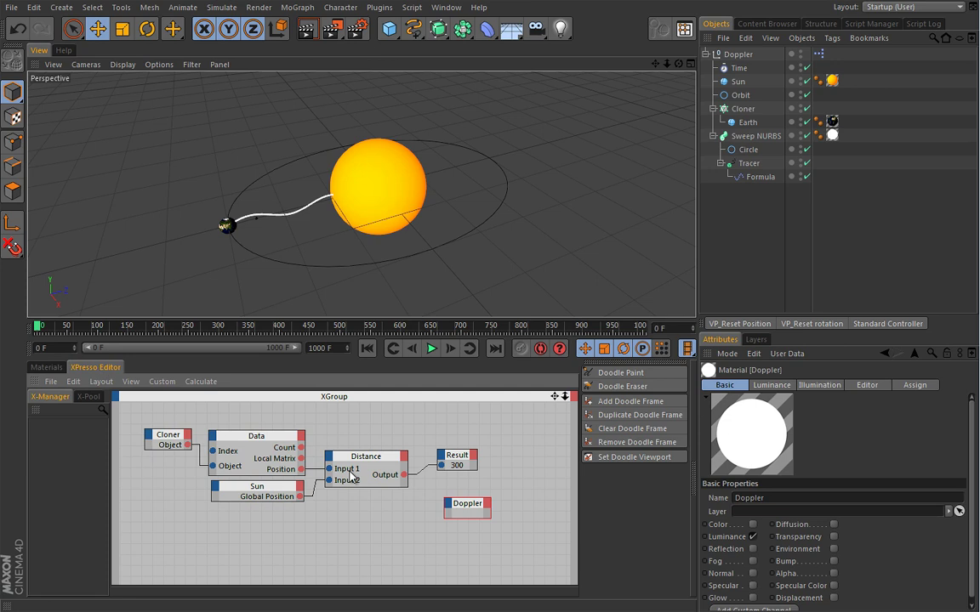
# Step: Add a Luminance Color input port to the Doppler node and place it below the Result node
pyautogui.moveTo(451, 514); pyautogui.dragTo(426, 419)
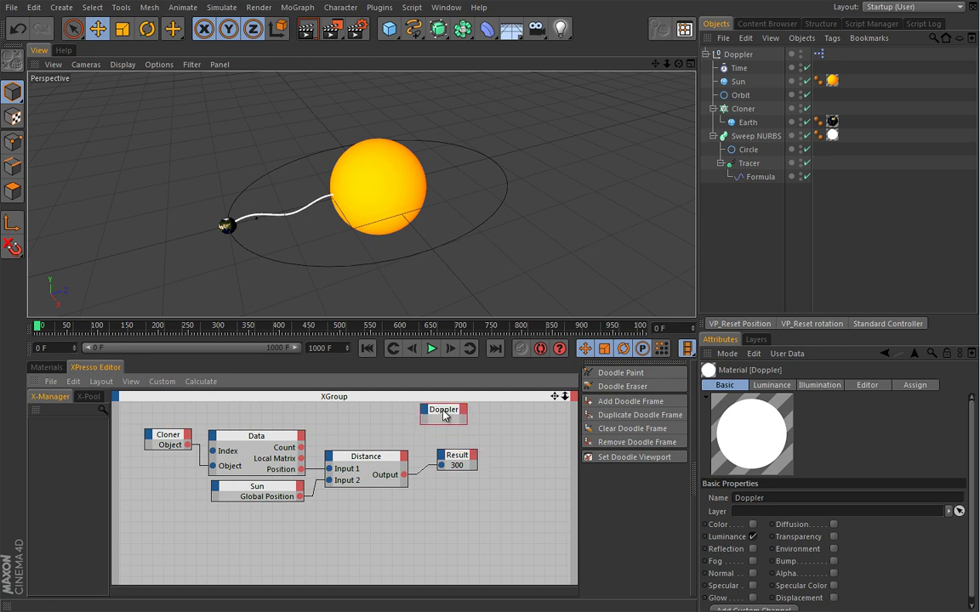
pyautogui.click(427, 414)
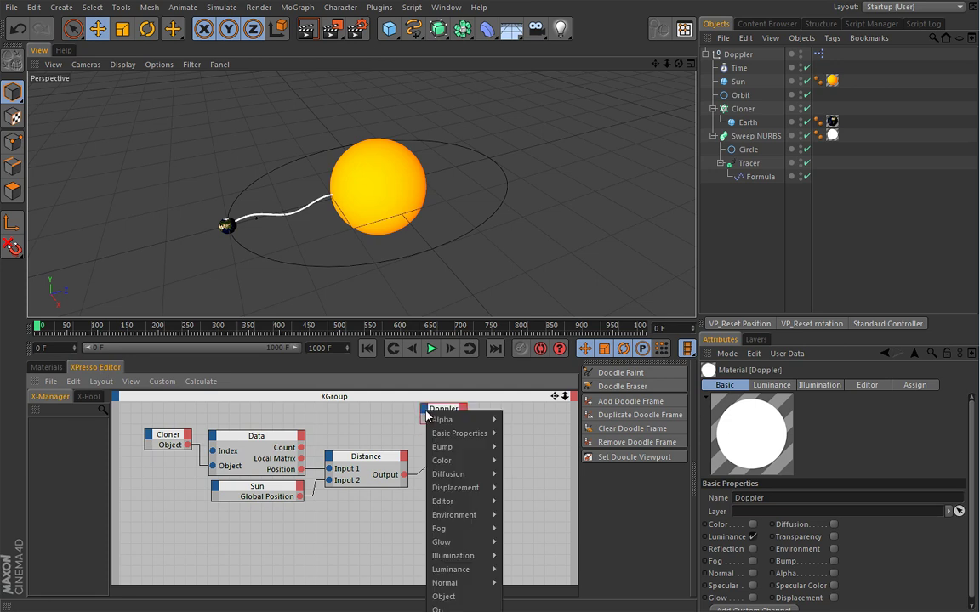
pyautogui.moveTo(451, 569)
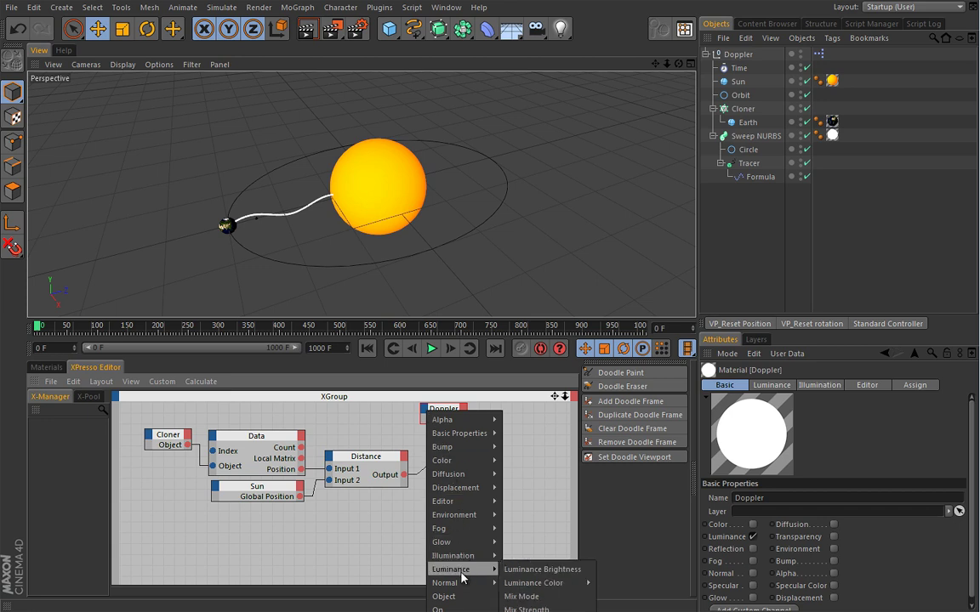
pyautogui.moveTo(533, 583)
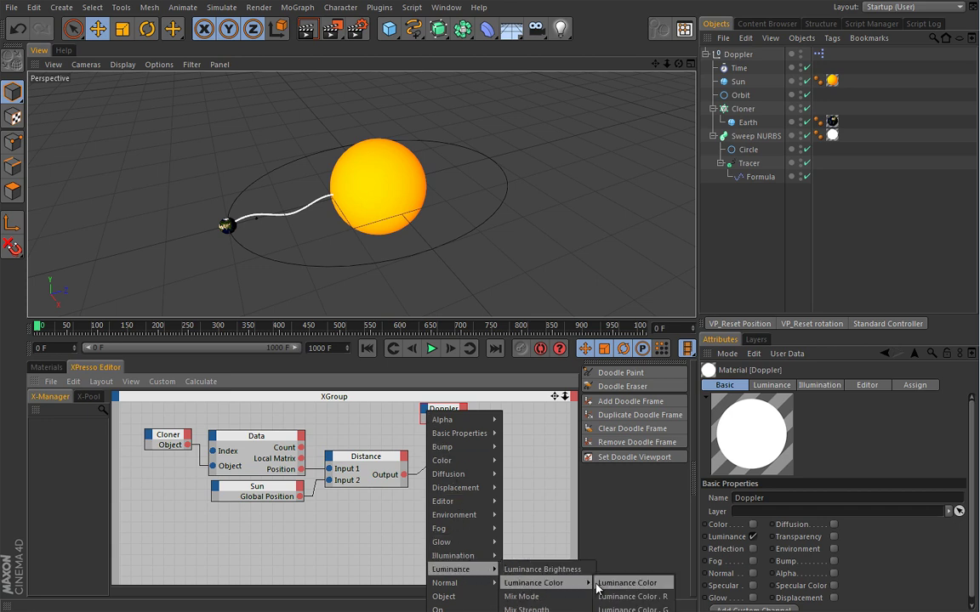
pyautogui.click(606, 584)
pyautogui.moveTo(444, 414); pyautogui.dragTo(467, 549)
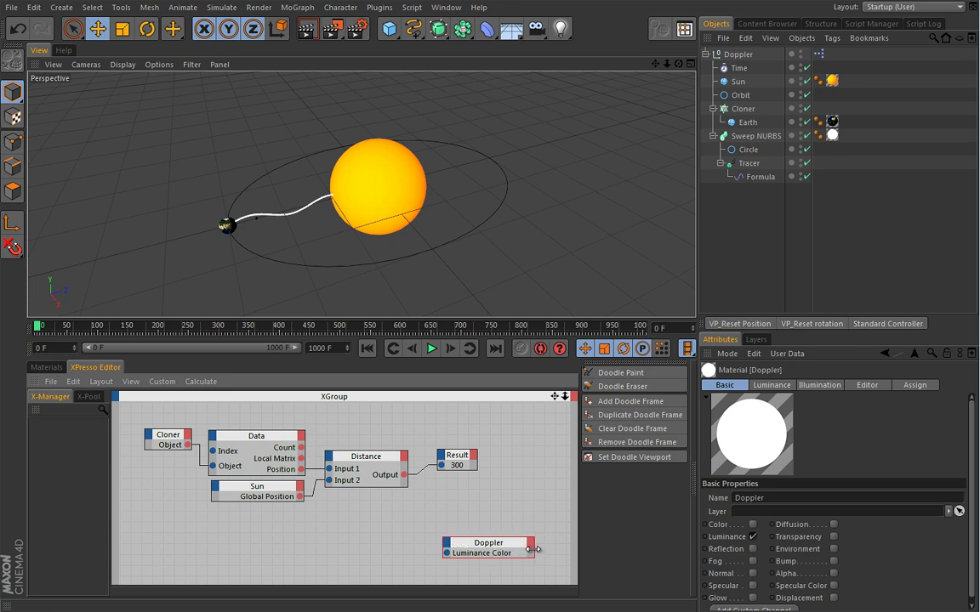
pyautogui.click(500, 548)
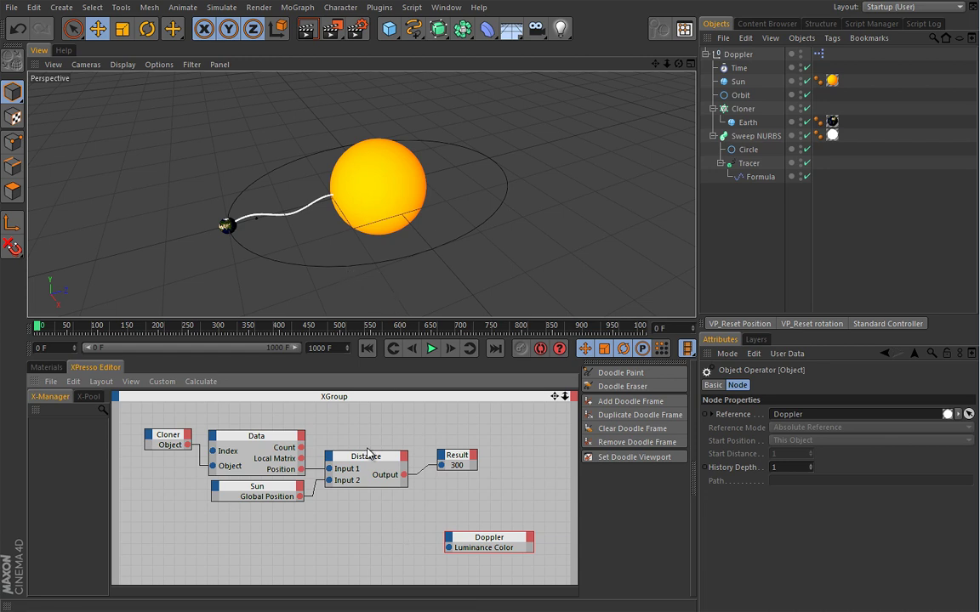
# Step: Add a Constant node with Color data type set to red
pyautogui.rightClick(350, 510)
pyautogui.moveTo(529, 517)
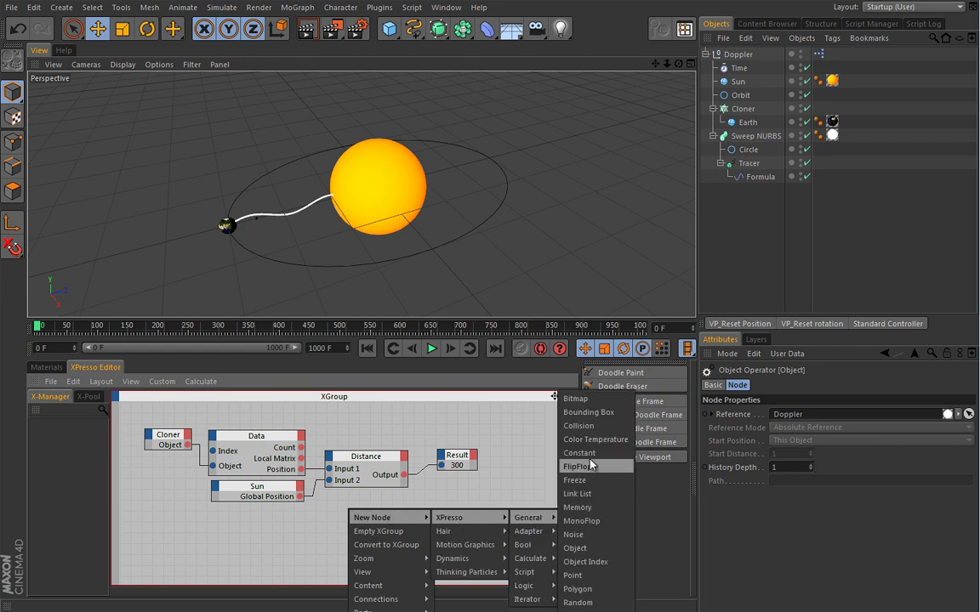
pyautogui.click(579, 452)
pyautogui.moveTo(360, 504); pyautogui.dragTo(387, 510)
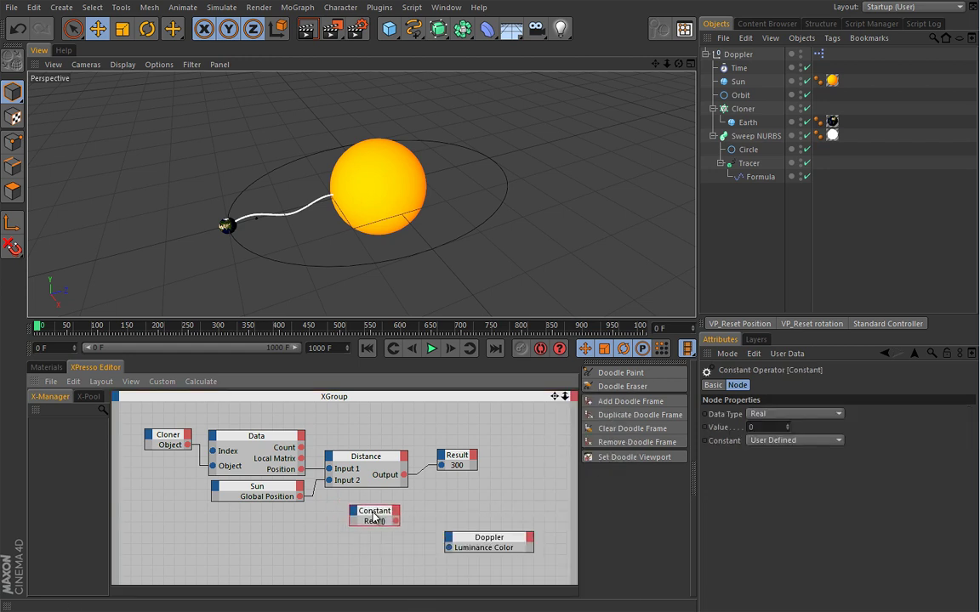
pyautogui.click(795, 414)
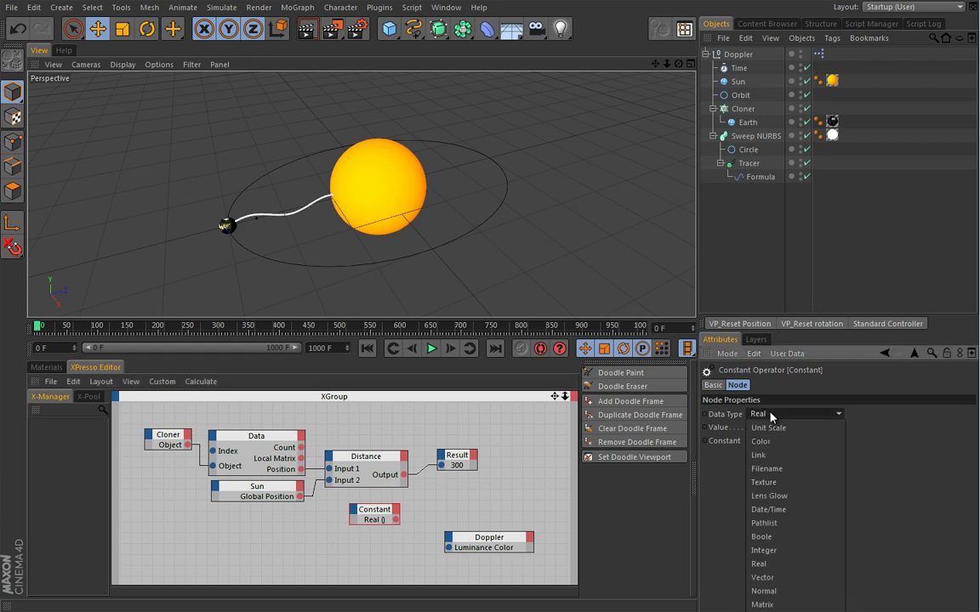
pyautogui.click(771, 442)
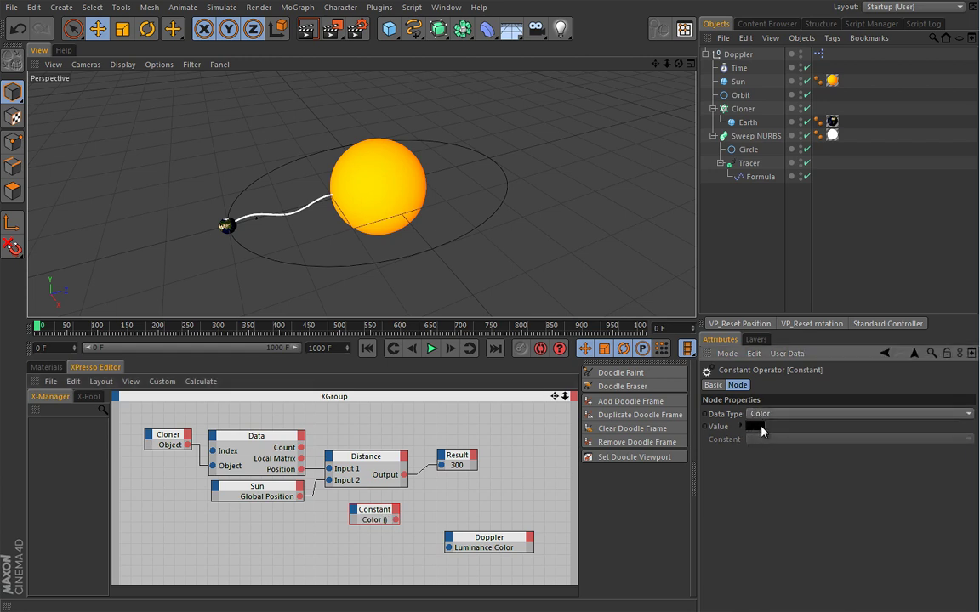
pyautogui.click(761, 429)
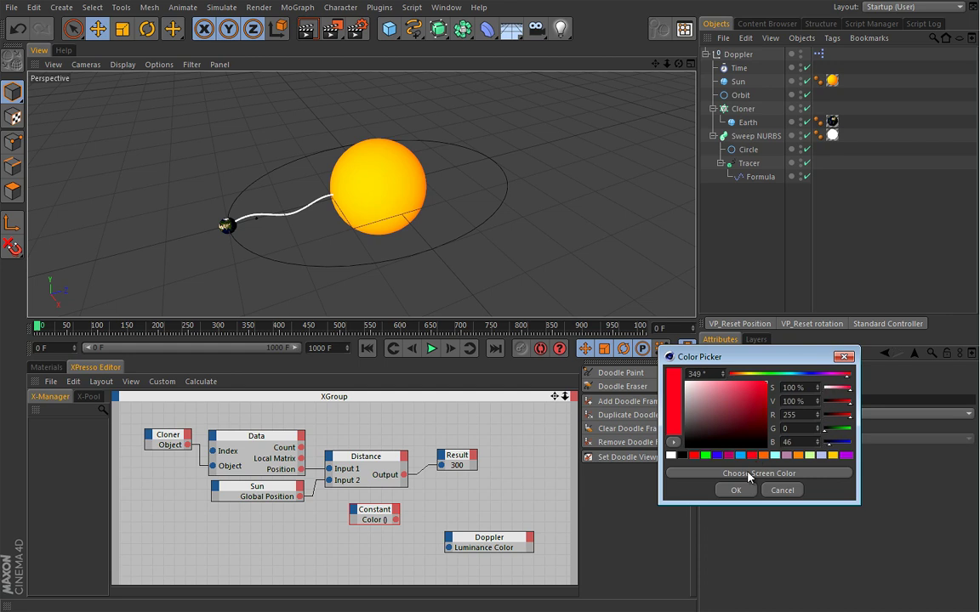
pyautogui.click(736, 491)
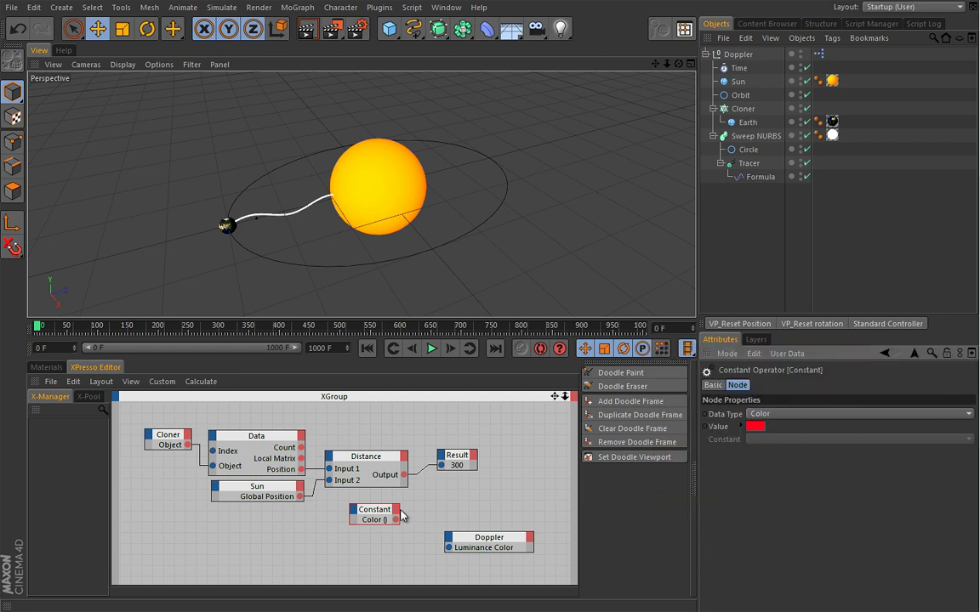
# Step: Duplicate it as a light blue constant and move both beneath the Sun node
pyautogui.keyDown('ctrl'); pyautogui.moveTo(401, 517); pyautogui.dragTo(402, 544); pyautogui.keyUp('ctrl')
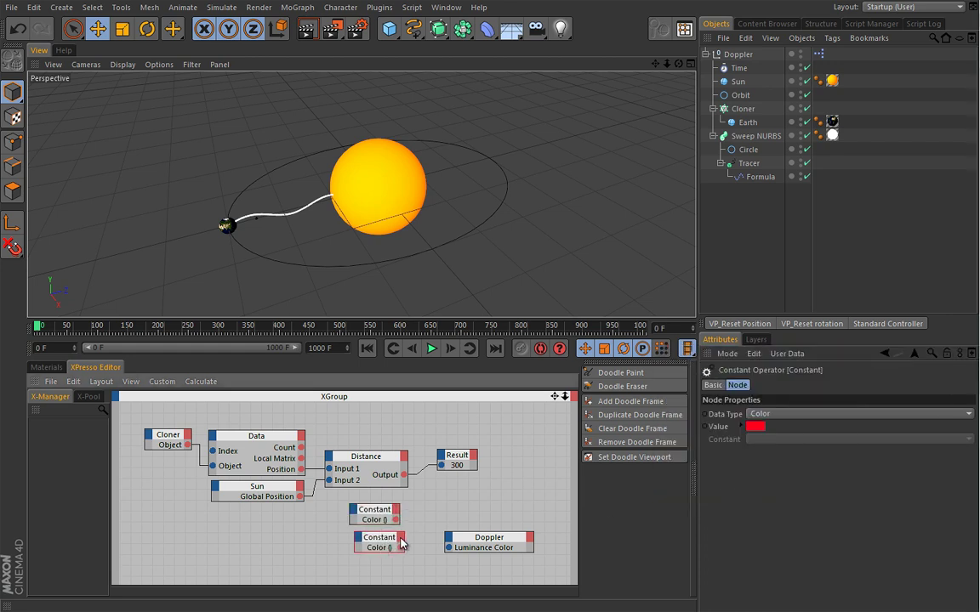
pyautogui.click(762, 429)
pyautogui.click(743, 456)
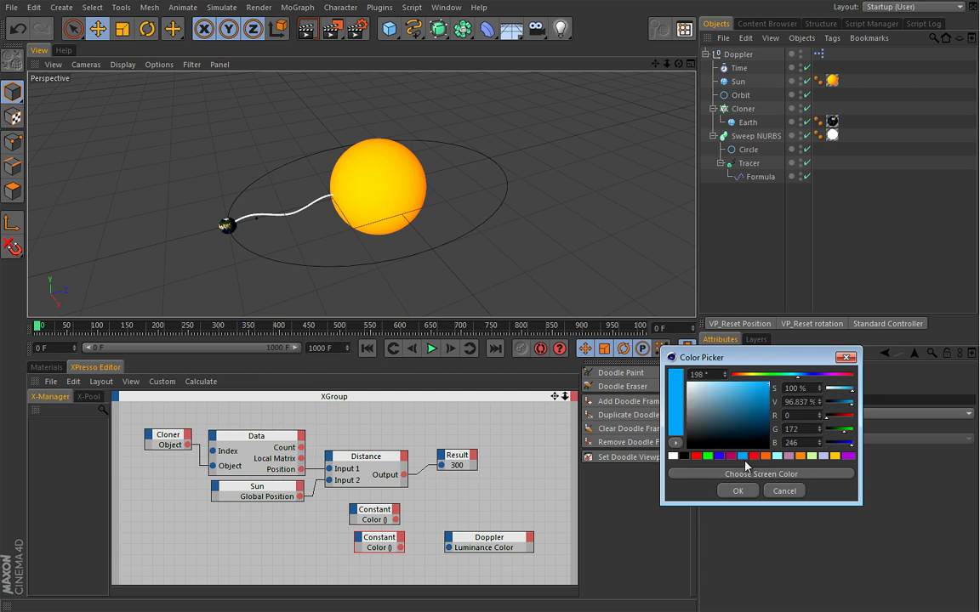
pyautogui.click(738, 492)
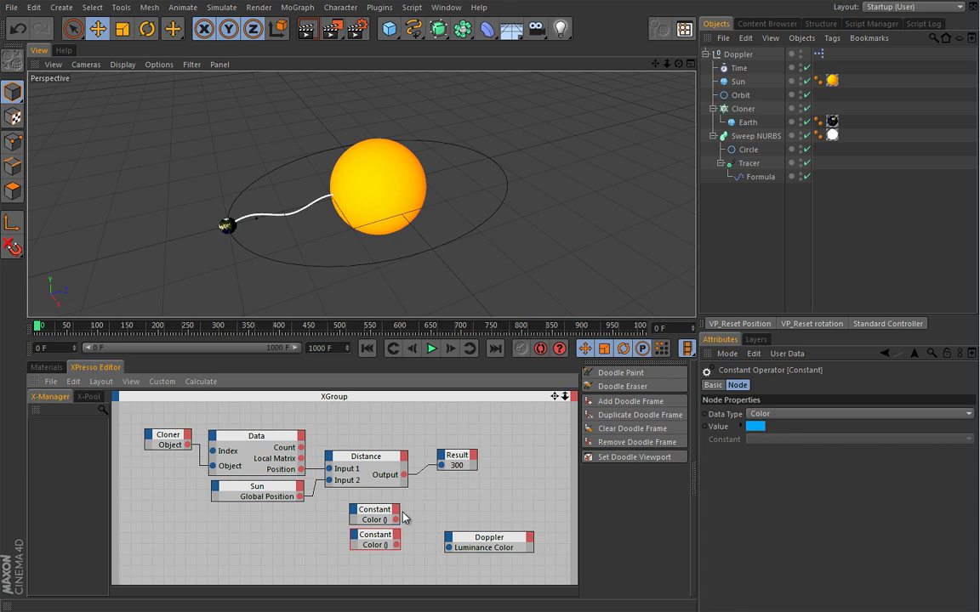
pyautogui.moveTo(343, 502); pyautogui.dragTo(405, 570)
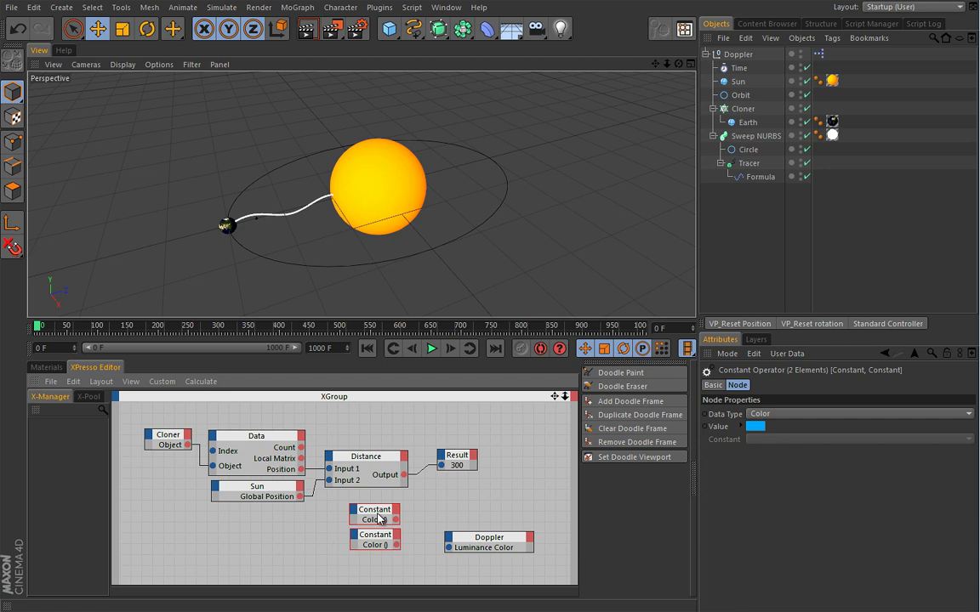
pyautogui.moveTo(388, 522); pyautogui.dragTo(347, 525)
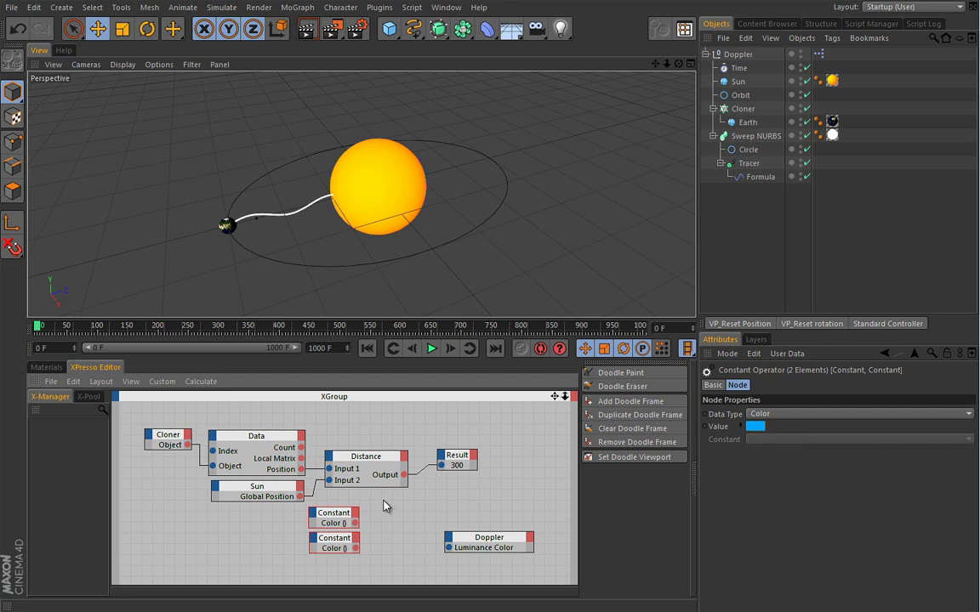
pyautogui.click(120, 414)
# Step: Add a Calculate > Mix node and place it between the constants and a shifted Doppler node
pyautogui.rightClick(121, 411)
pyautogui.moveTo(305, 454)
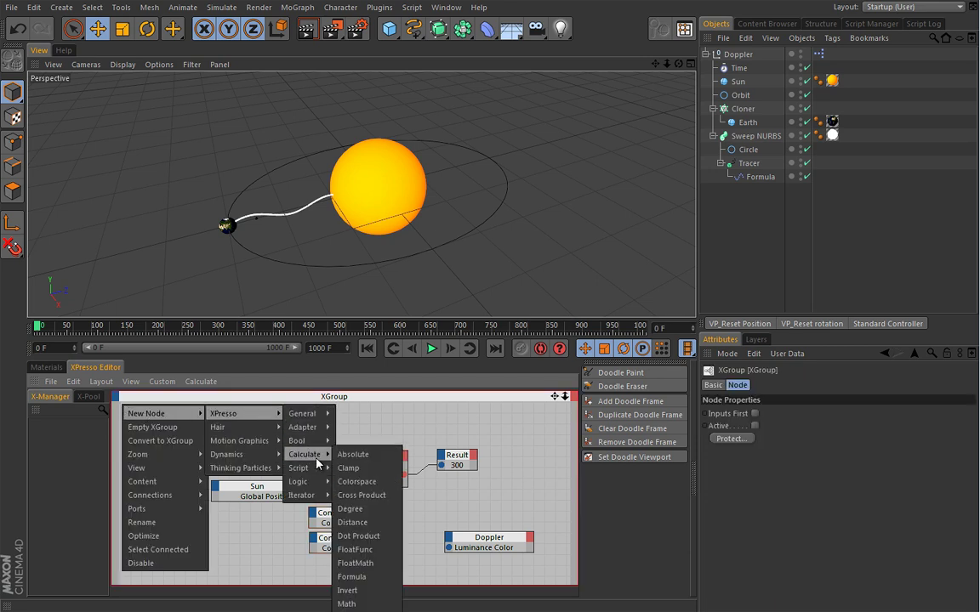
pyautogui.click(349, 576)
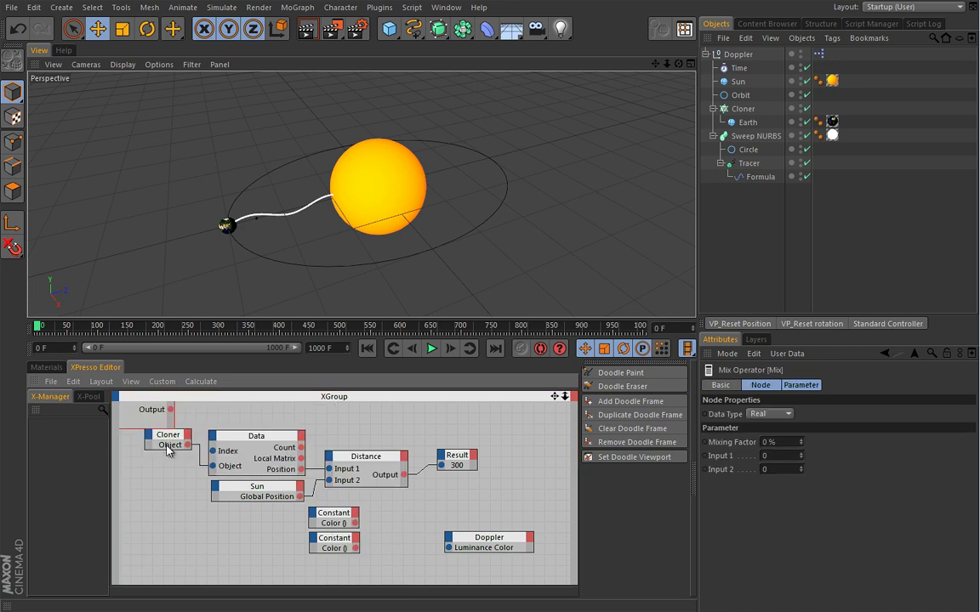
pyautogui.moveTo(166, 442); pyautogui.dragTo(201, 460, button='middle')
pyautogui.moveTo(172, 413); pyautogui.dragTo(487, 416)
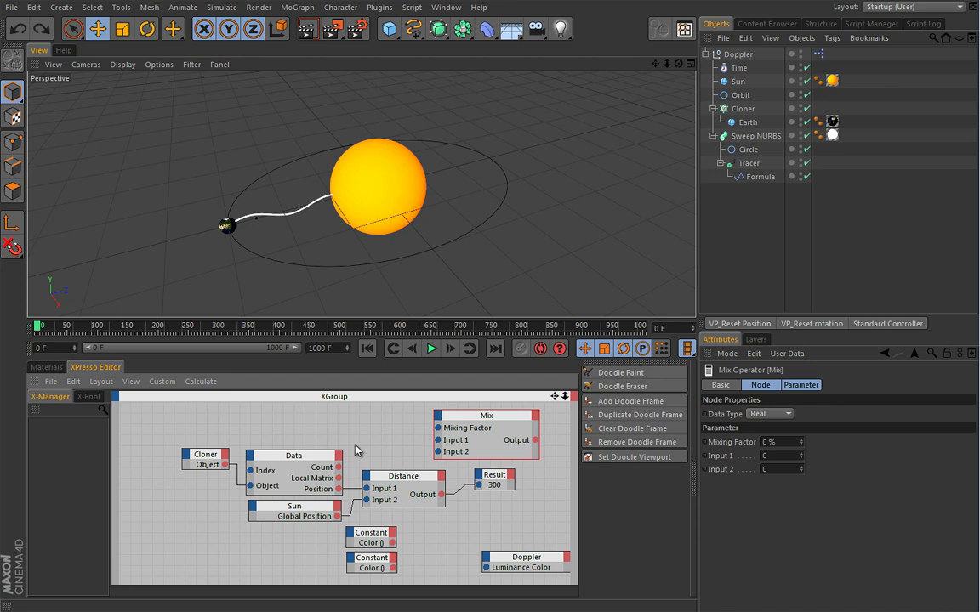
pyautogui.moveTo(319, 400); pyautogui.dragTo(265, 383, button='middle')
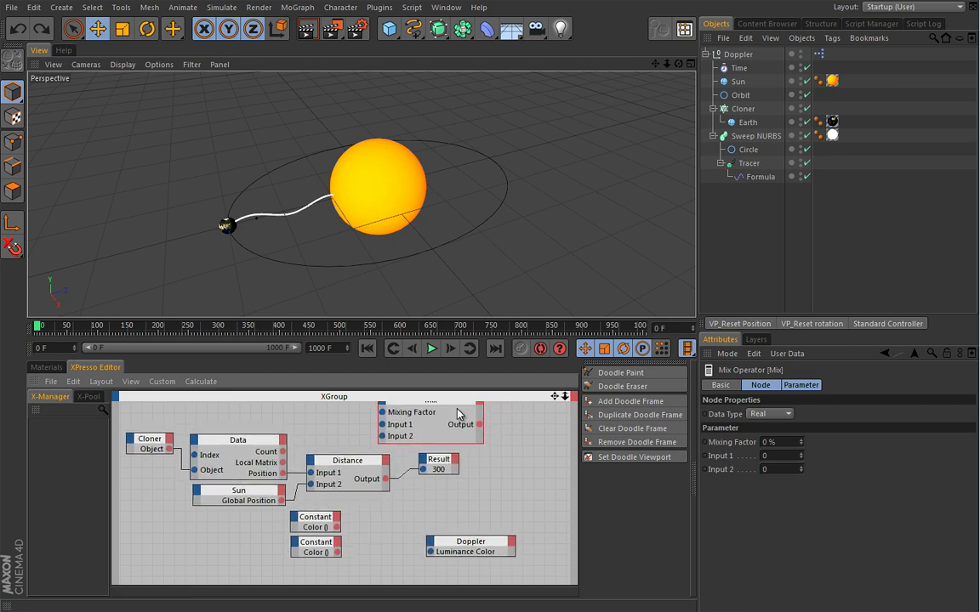
pyautogui.moveTo(440, 408)
pyautogui.mouseDown()
pyautogui.moveTo(517, 414)
pyautogui.moveTo(424, 500)
pyautogui.mouseUp()
pyautogui.moveTo(481, 548); pyautogui.dragTo(530, 542)
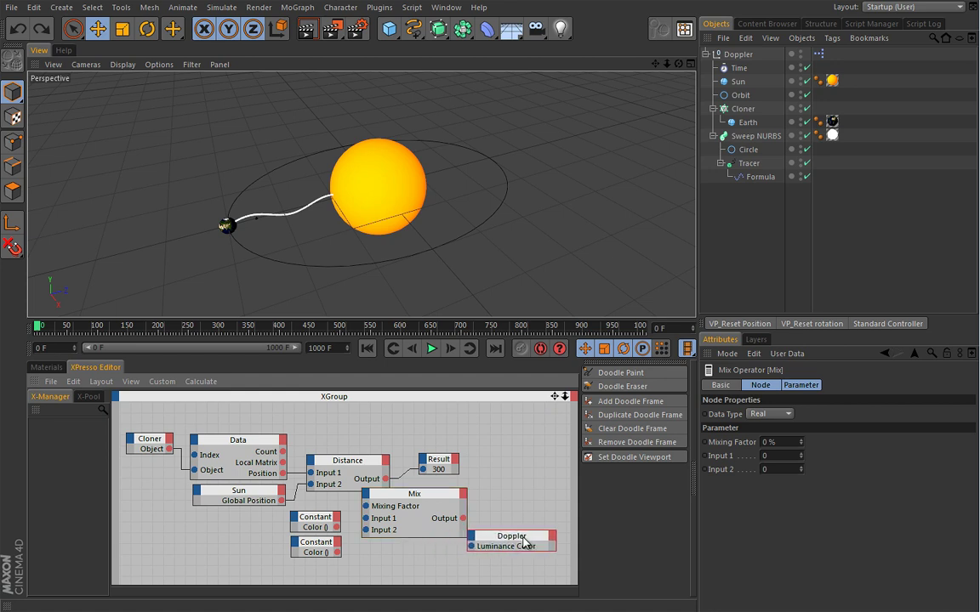
pyautogui.moveTo(430, 498); pyautogui.dragTo(428, 525)
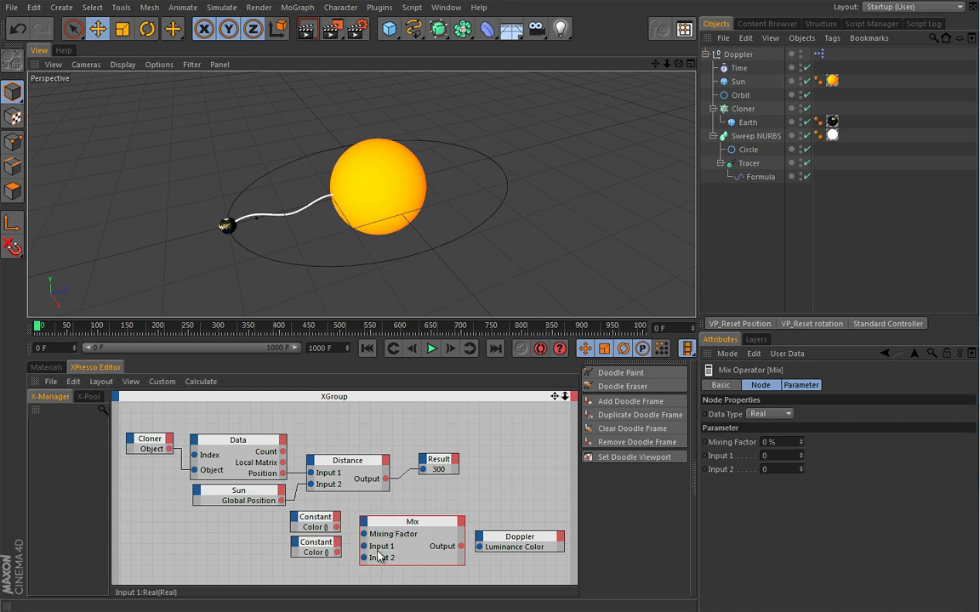
# Step: Make Mix a Color type, feed it the constants, and output to Doppler's Luminance Color
pyautogui.click(767, 415)
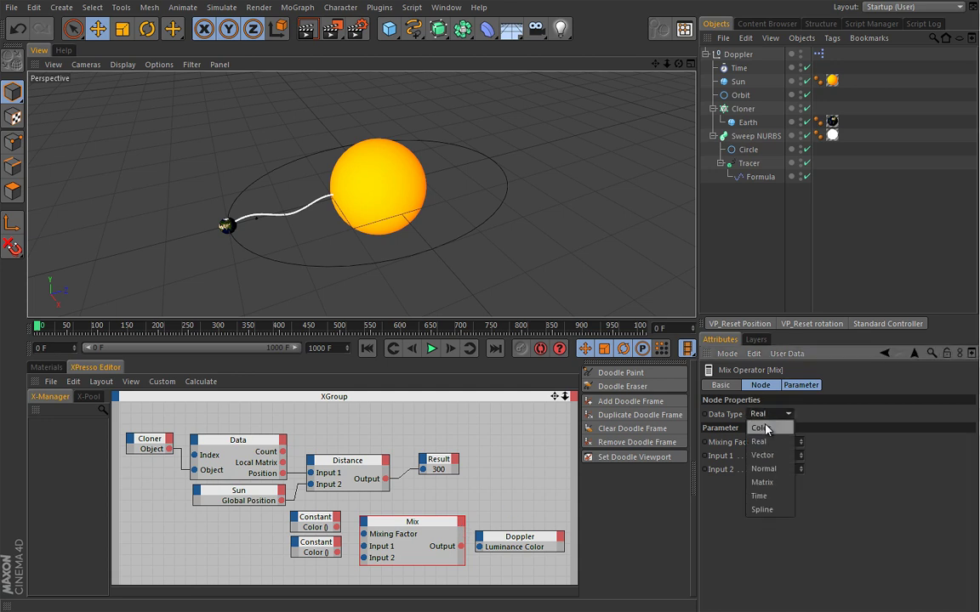
pyautogui.click(762, 429)
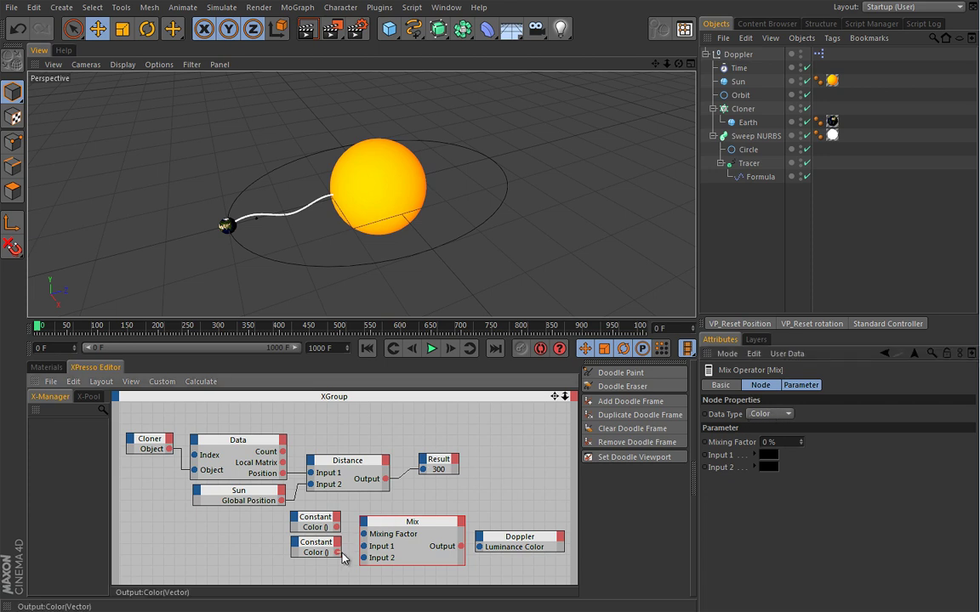
pyautogui.moveTo(361, 563)
pyautogui.mouseDown()
pyautogui.moveTo(364, 546)
pyautogui.moveTo(407, 522)
pyautogui.mouseUp()
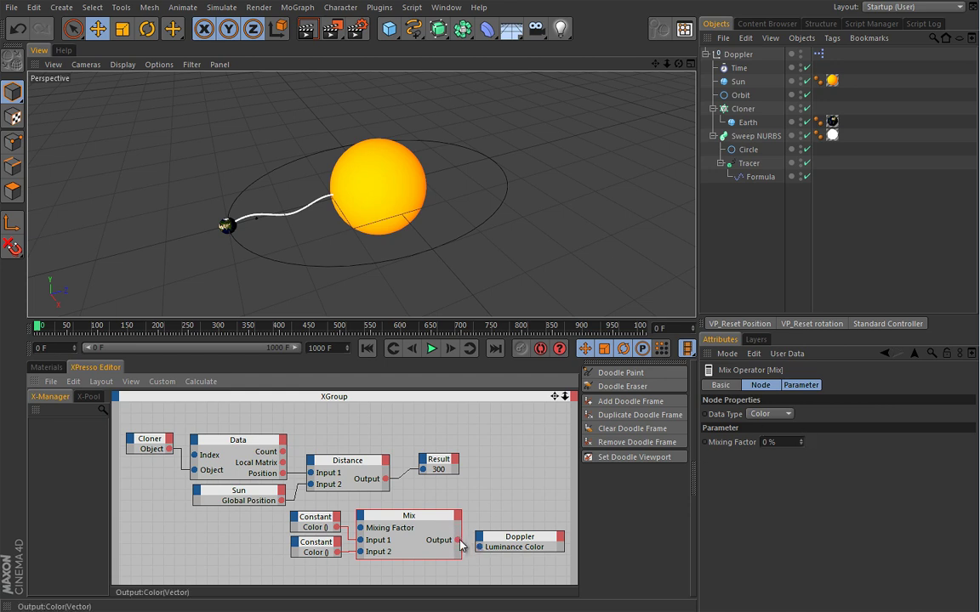
pyautogui.moveTo(479, 552); pyautogui.dragTo(479, 547)
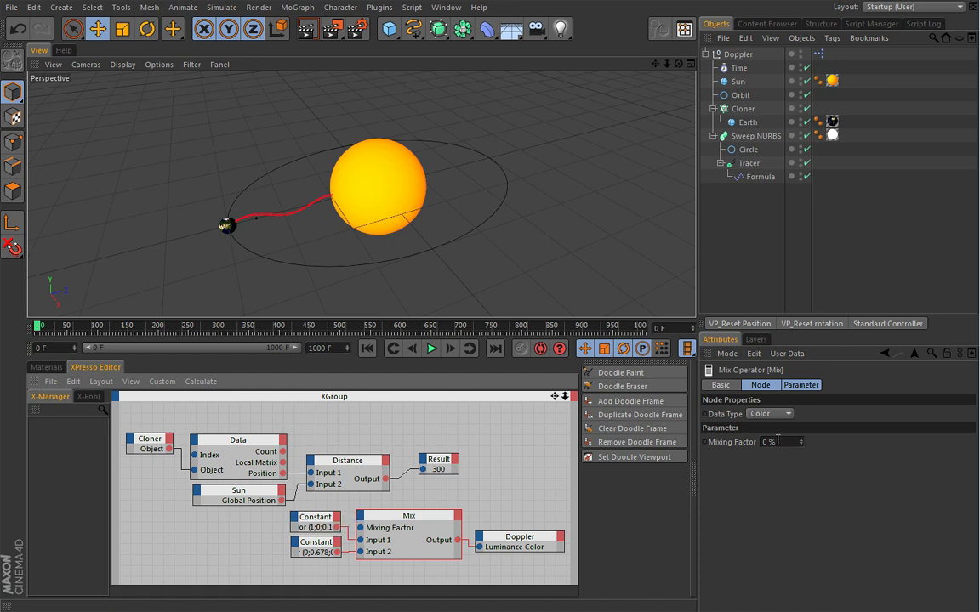
# Step: Raise the Mix node's Mixing Factor to 100% so the tube turns blue
pyautogui.moveTo(804, 443); pyautogui.dragTo(803, 412)
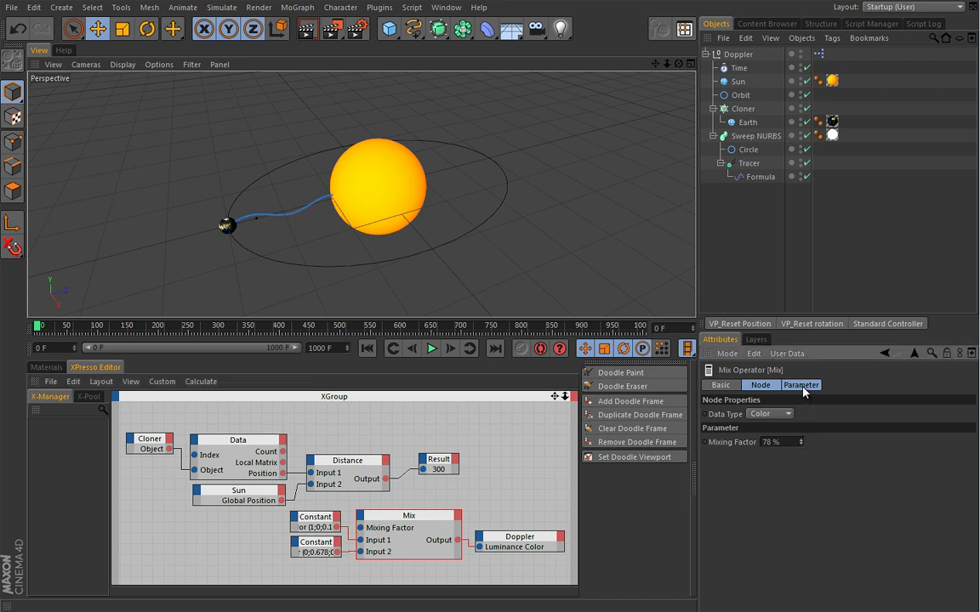
pyautogui.moveTo(804, 385); pyautogui.dragTo(805, 376)
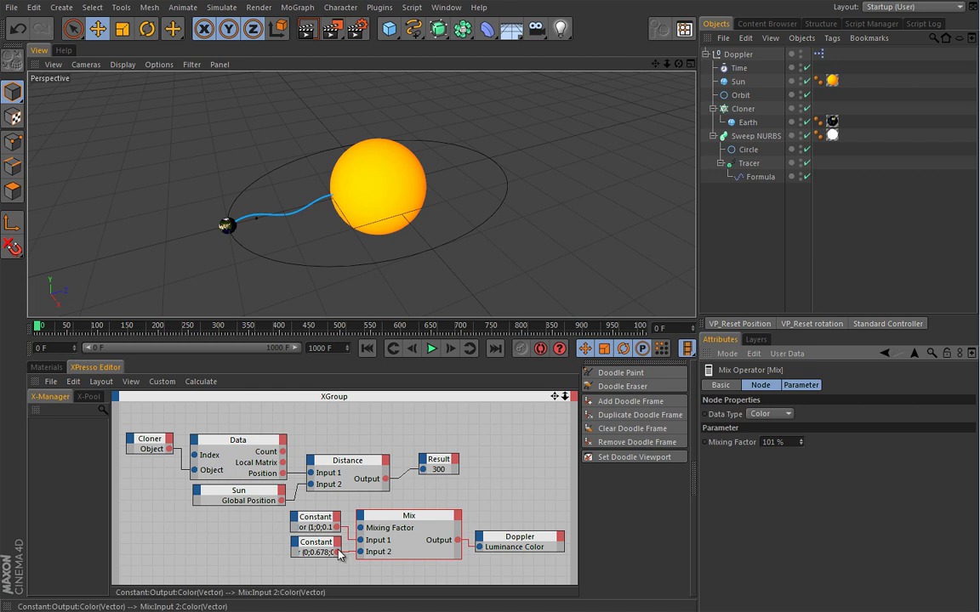
pyautogui.click(802, 444)
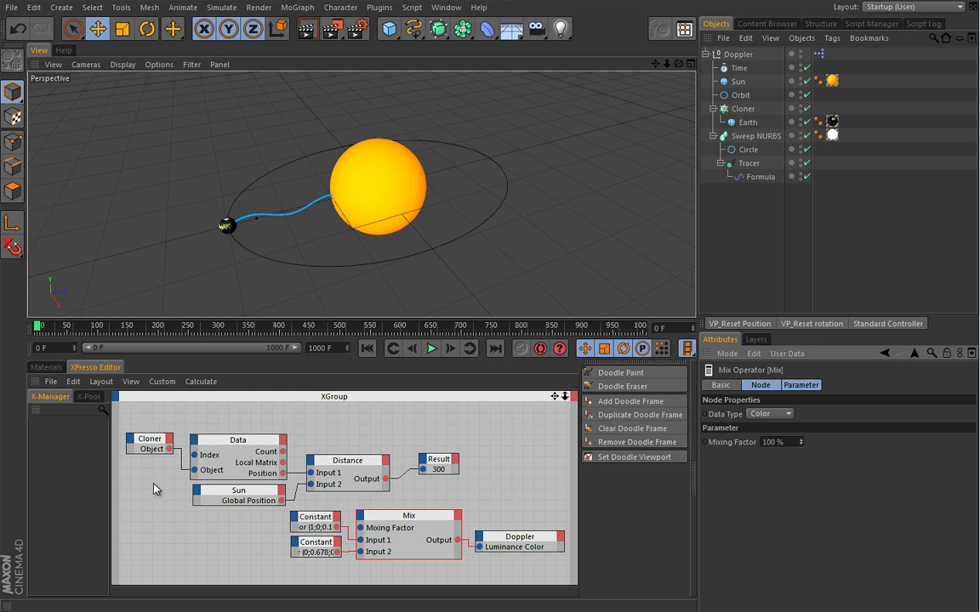
# Step: Tidy the graph by raising the Data, Sun, Distance and Result nodes into alignment
pyautogui.moveTo(242, 440); pyautogui.dragTo(243, 428)
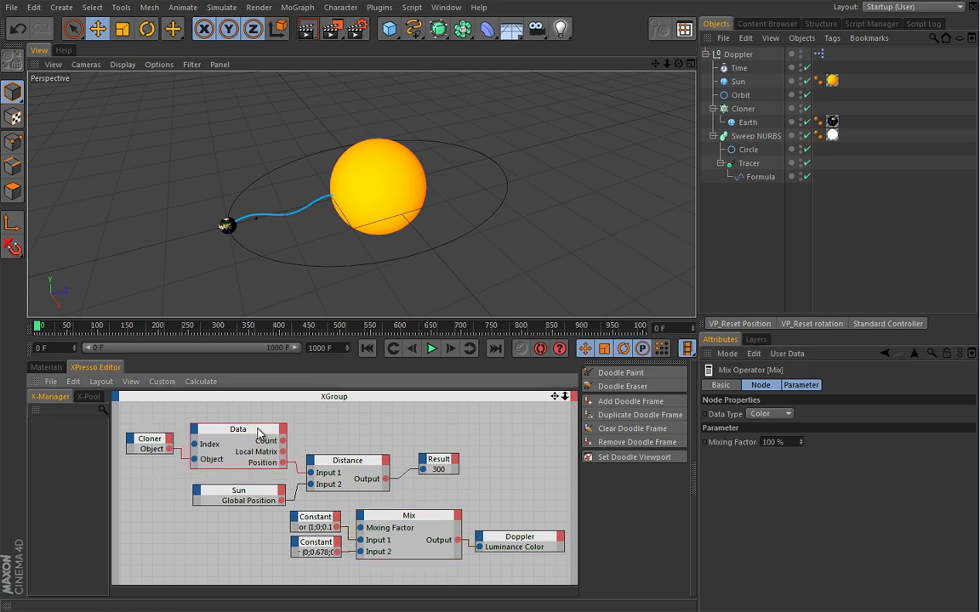
pyautogui.moveTo(247, 499); pyautogui.dragTo(246, 487)
pyautogui.moveTo(340, 460); pyautogui.dragTo(341, 443)
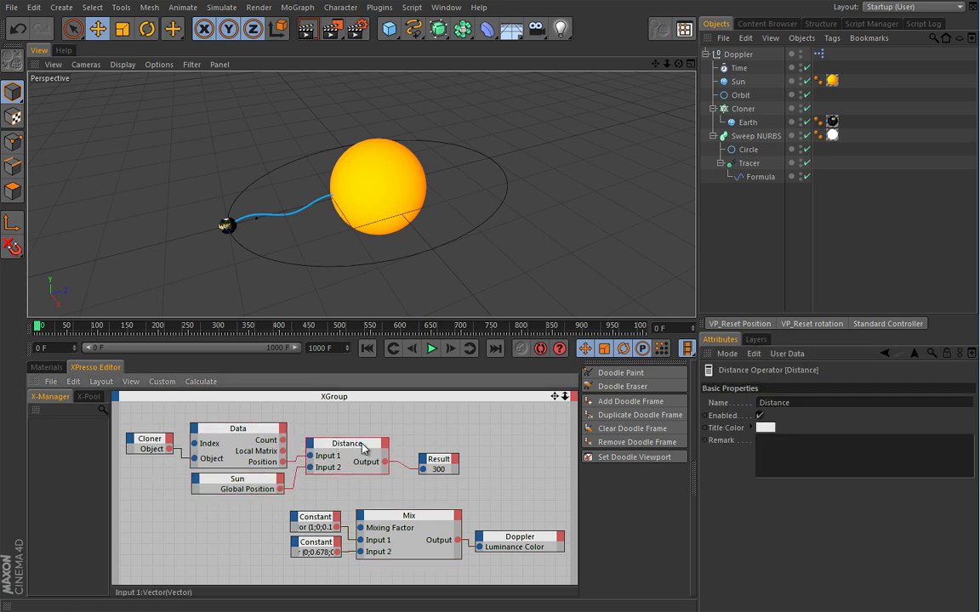
pyautogui.moveTo(436, 465); pyautogui.dragTo(437, 451)
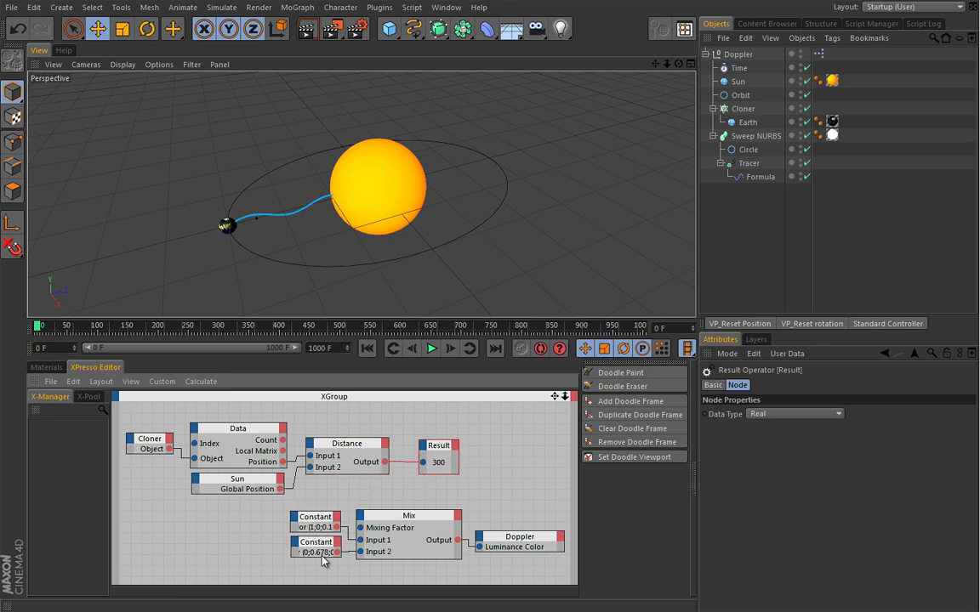
# Step: Return the Mixing Factor to 0% and inspect the Distance and Result nodes (distance 300)
pyautogui.click(440, 513)
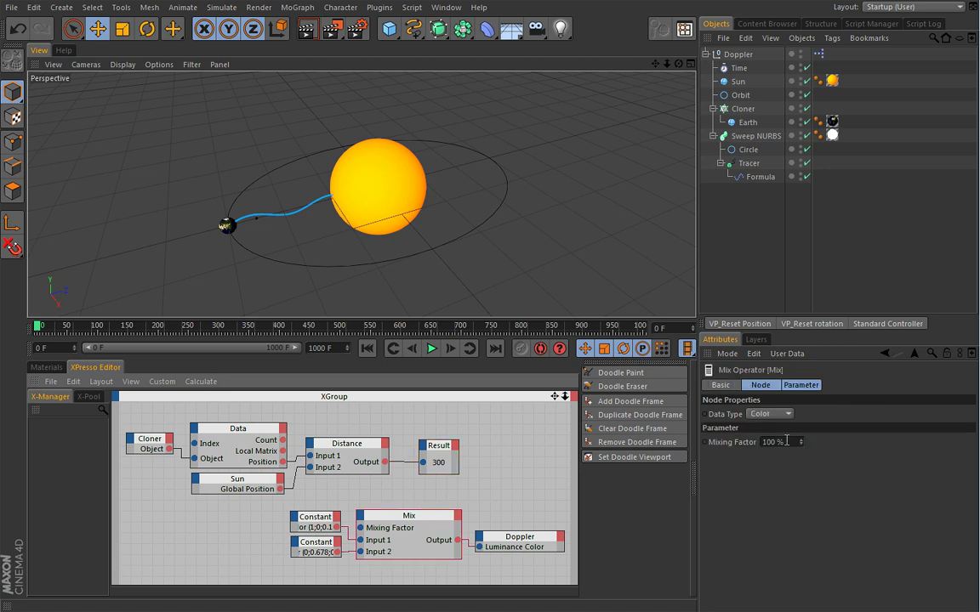
pyautogui.moveTo(802, 442); pyautogui.dragTo(808, 518)
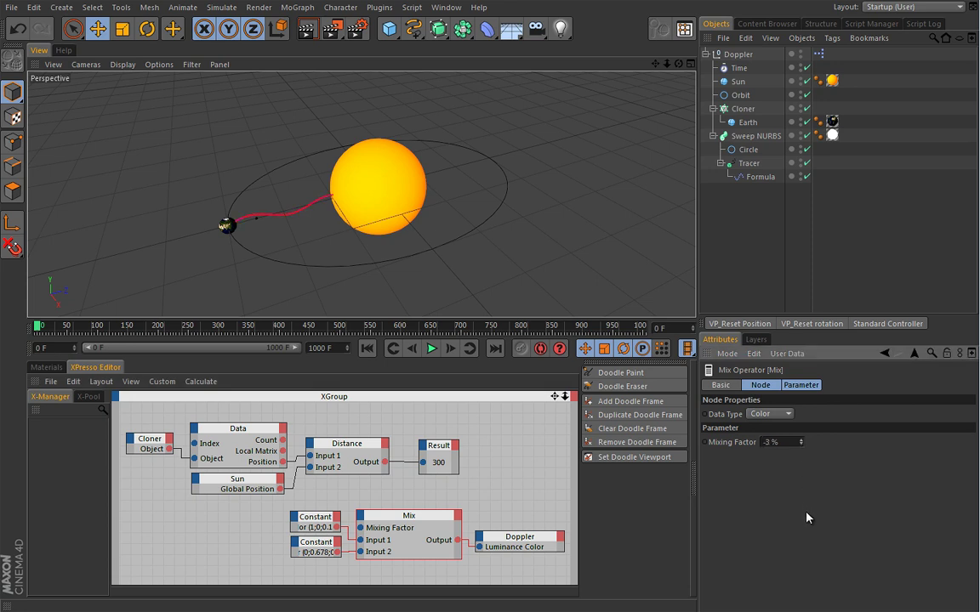
pyautogui.moveTo(800, 442); pyautogui.dragTo(803, 444)
pyautogui.click(374, 448)
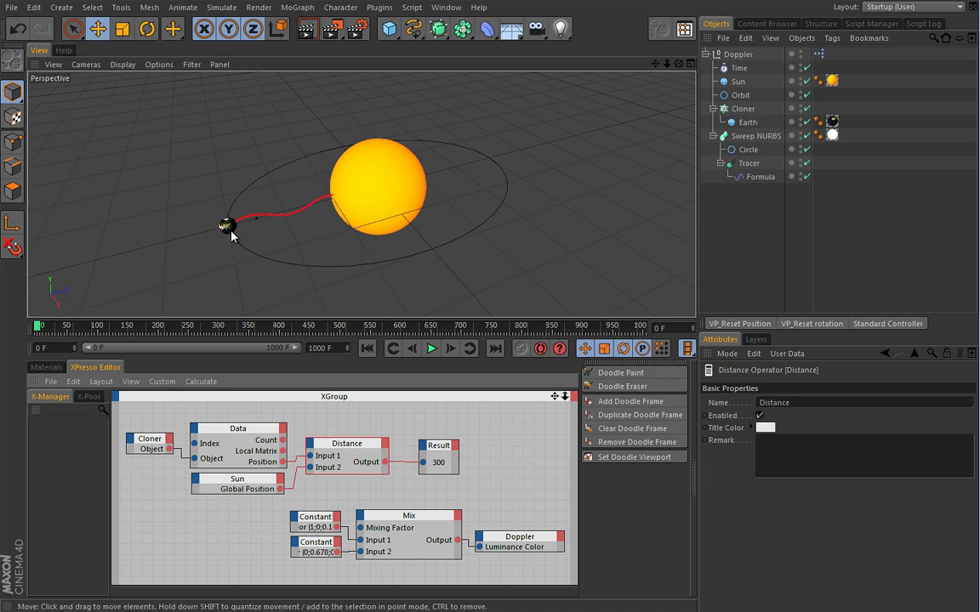
pyautogui.click(442, 448)
# Step: Replace the Result node with a Range Mapper fed by the Distance output
pyautogui.press('Delete')
pyautogui.rightClick(426, 429)
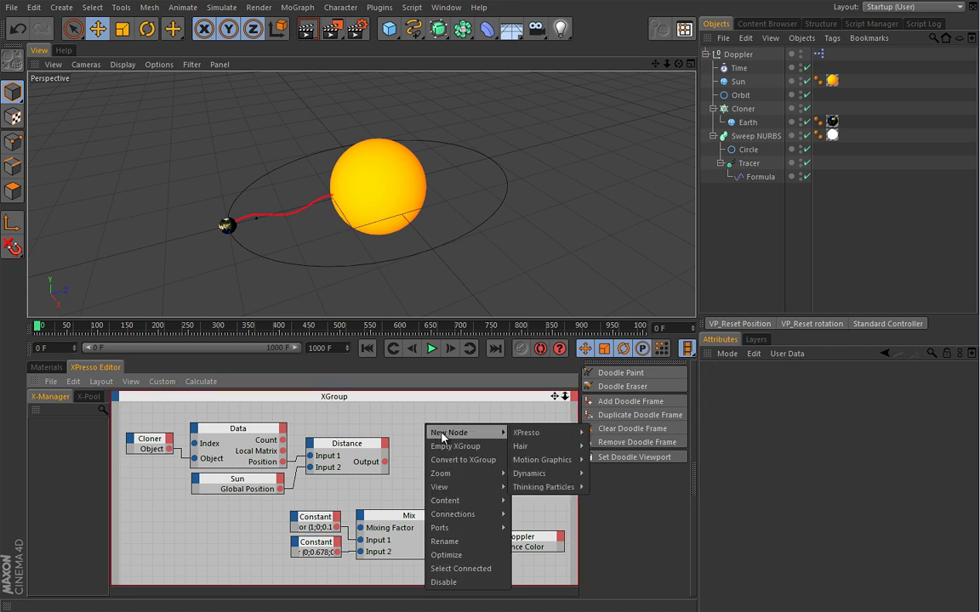
pyautogui.moveTo(608, 473)
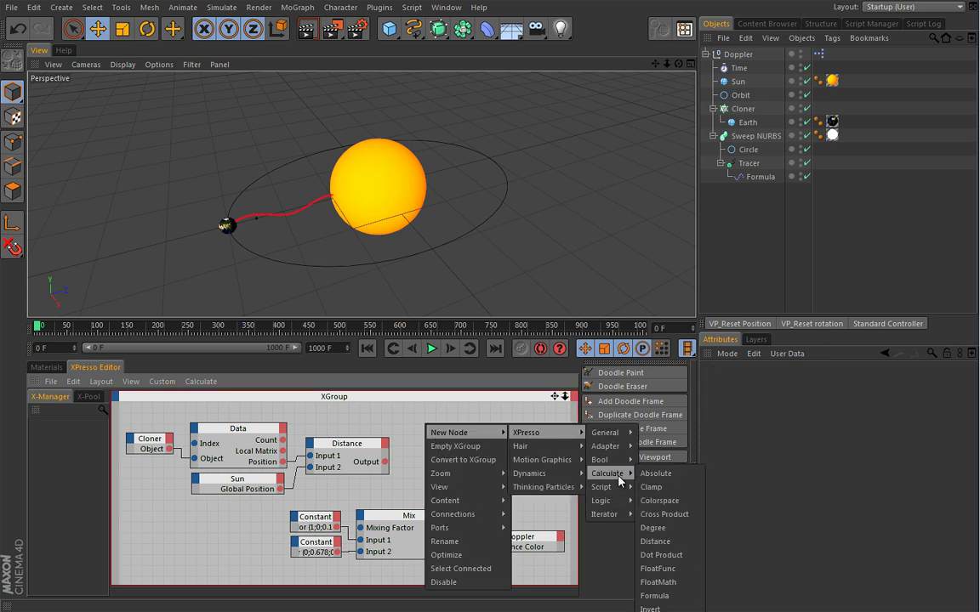
pyautogui.click(672, 609)
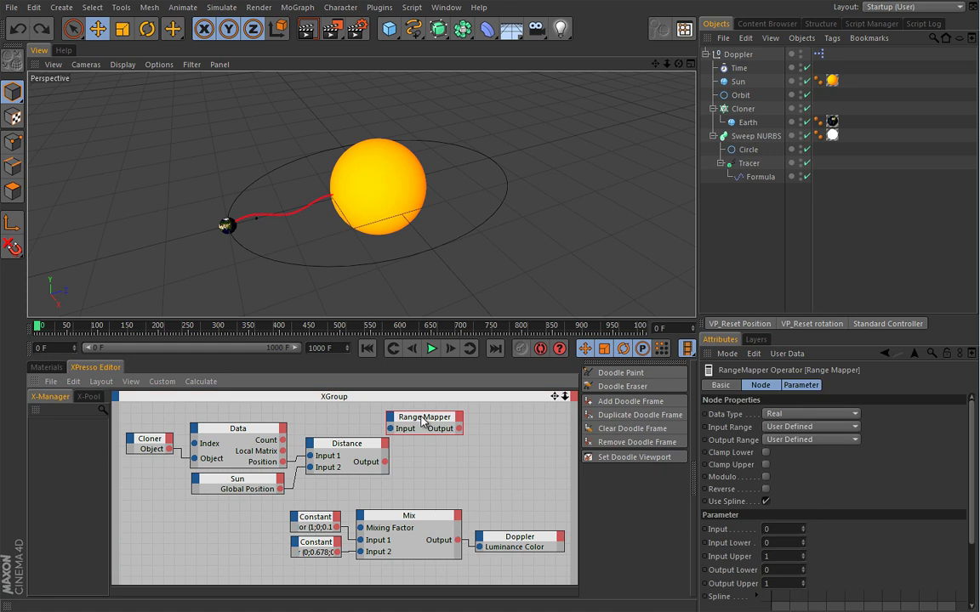
pyautogui.moveTo(420, 420); pyautogui.dragTo(437, 451)
pyautogui.moveTo(346, 448); pyautogui.dragTo(346, 435)
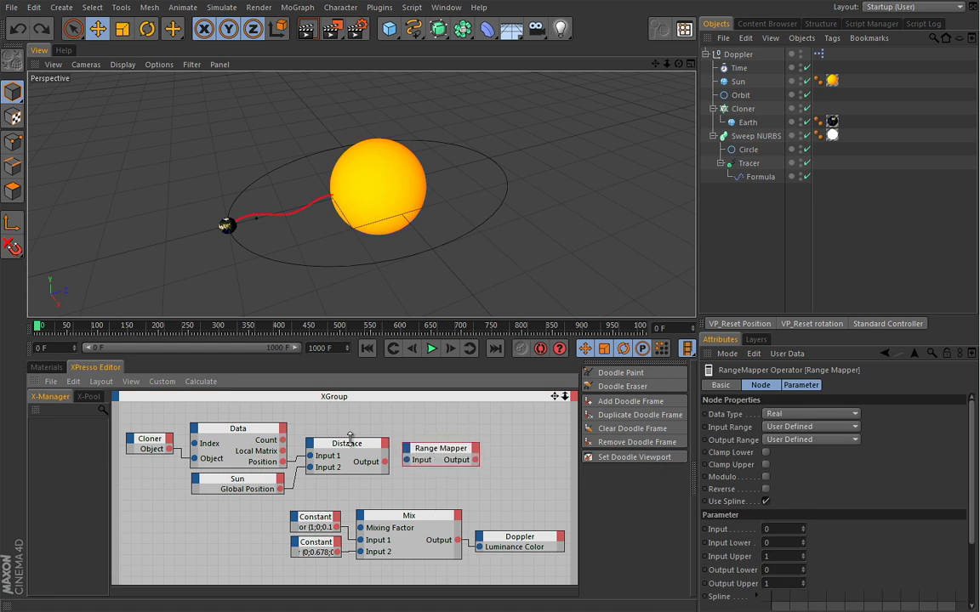
pyautogui.click(346, 437)
pyautogui.moveTo(440, 448); pyautogui.dragTo(438, 438)
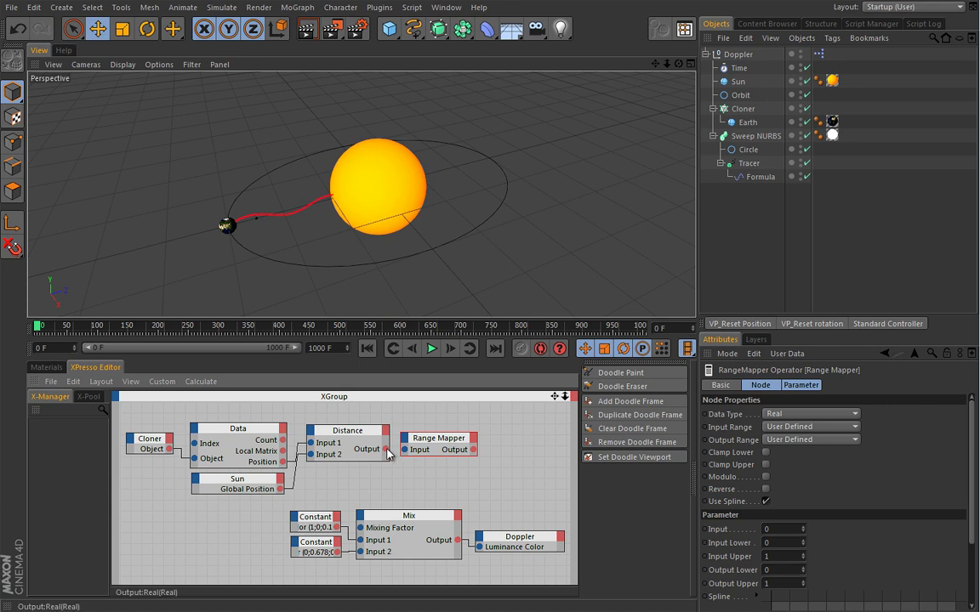
pyautogui.moveTo(405, 455); pyautogui.dragTo(405, 452)
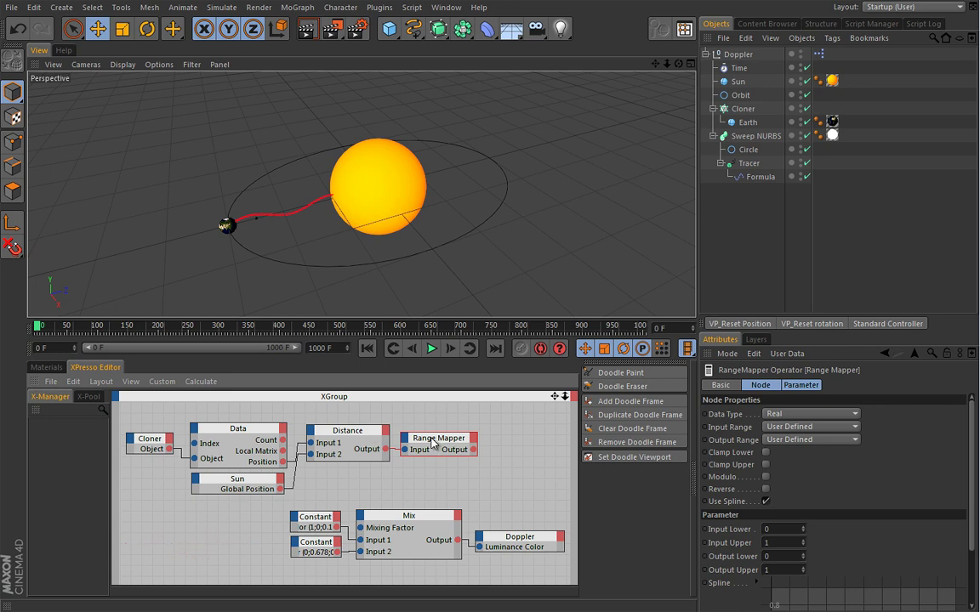
# Step: Set the Range Mapper's Input Lower to 300 and Output Range to Percent
pyautogui.click(784, 529)
pyautogui.write('300')
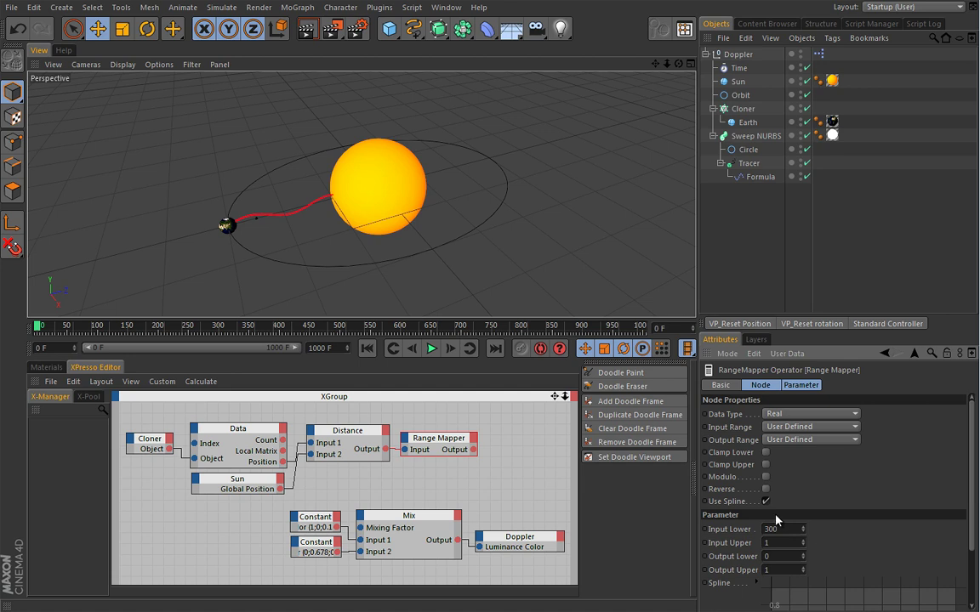
pyautogui.press('Return')
pyautogui.click(791, 441)
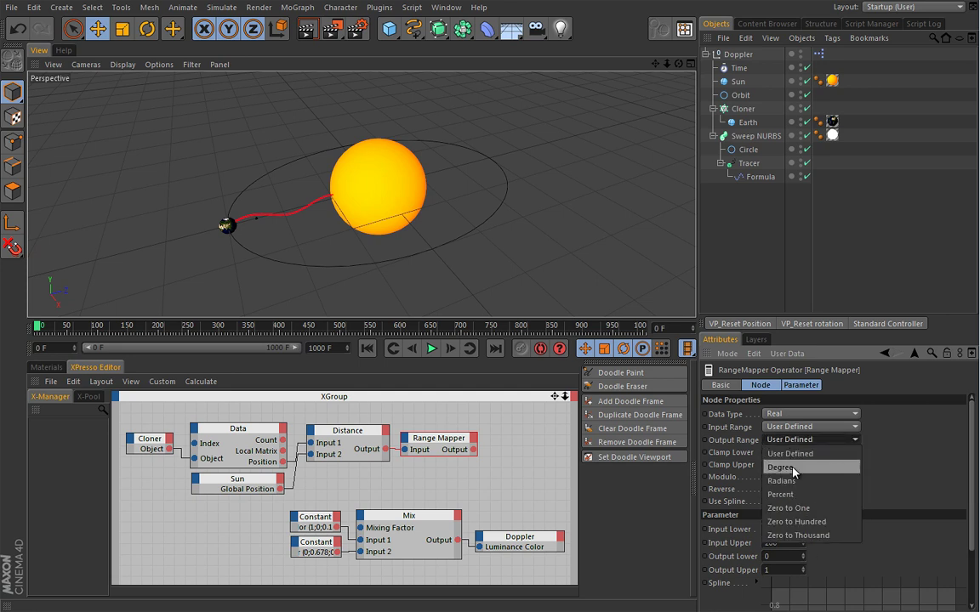
pyautogui.click(780, 494)
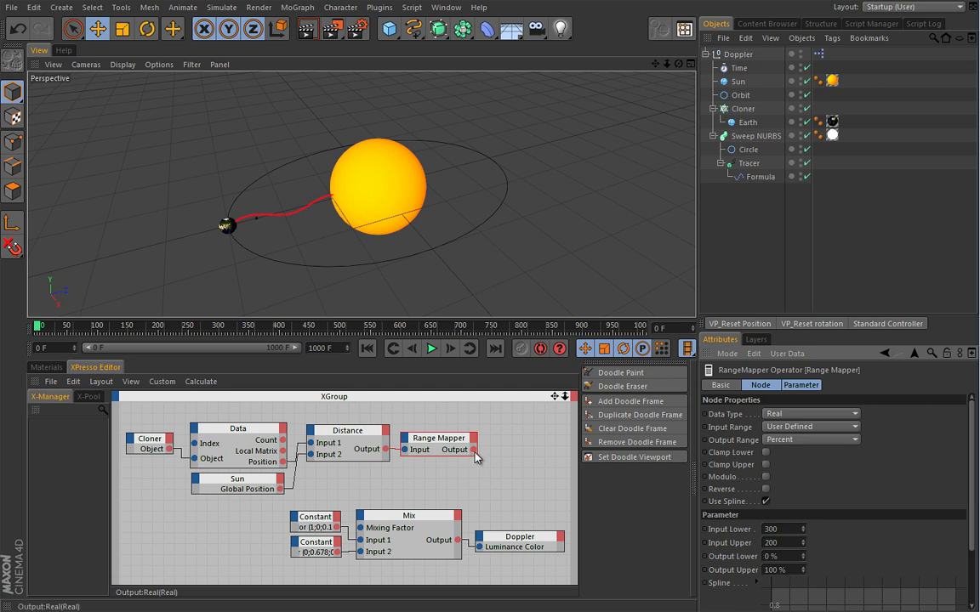
# Step: Wire the Range Mapper output into Mix's Mixing Factor, test playback, and rewind
pyautogui.moveTo(473, 449); pyautogui.dragTo(361, 528)
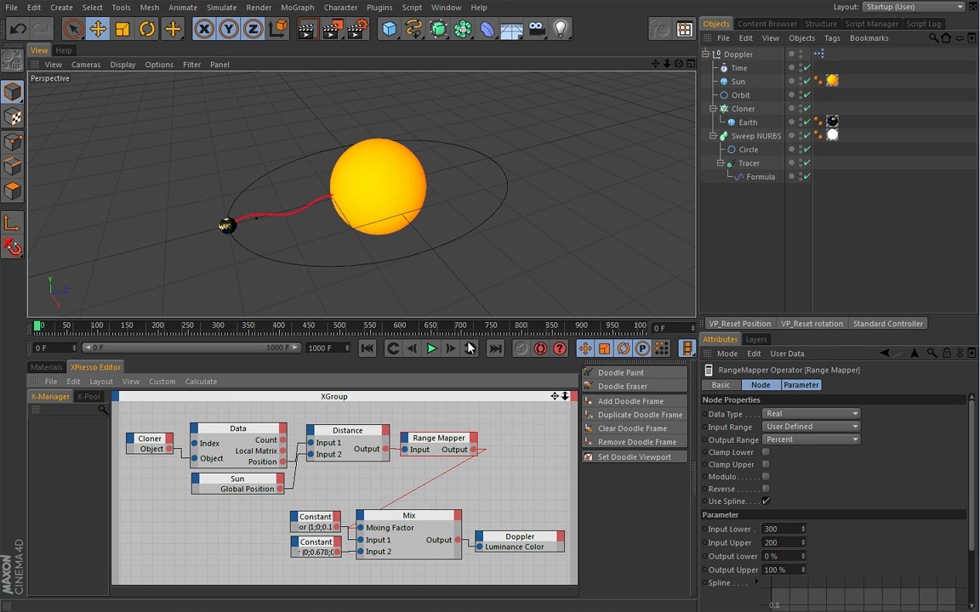
pyautogui.click(432, 350)
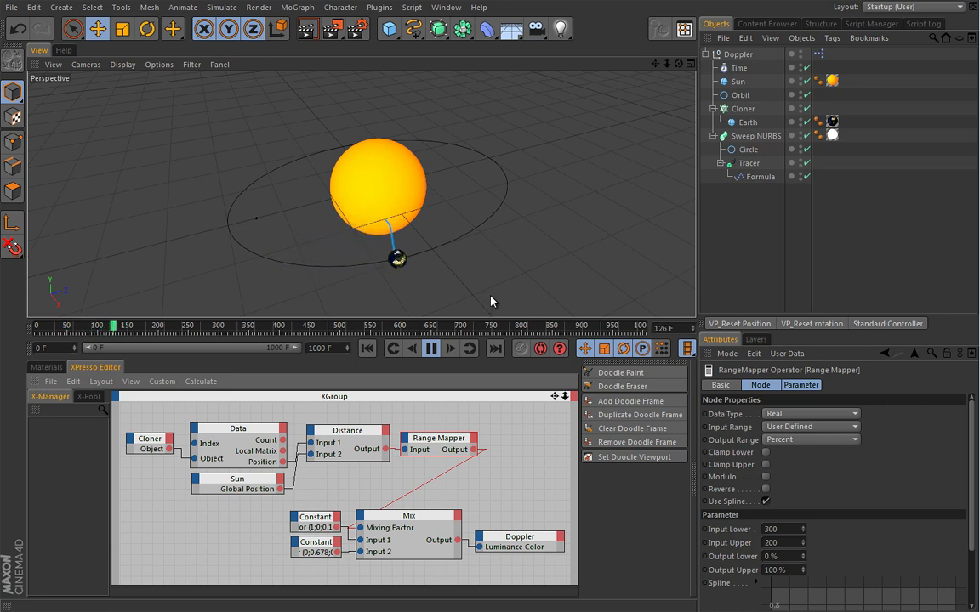
pyautogui.click(432, 349)
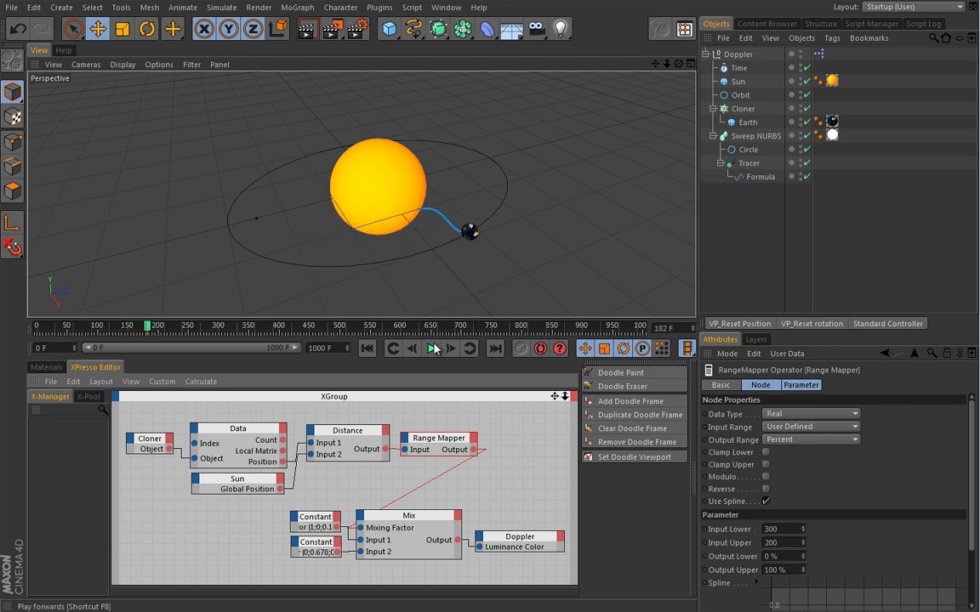
pyautogui.click(367, 349)
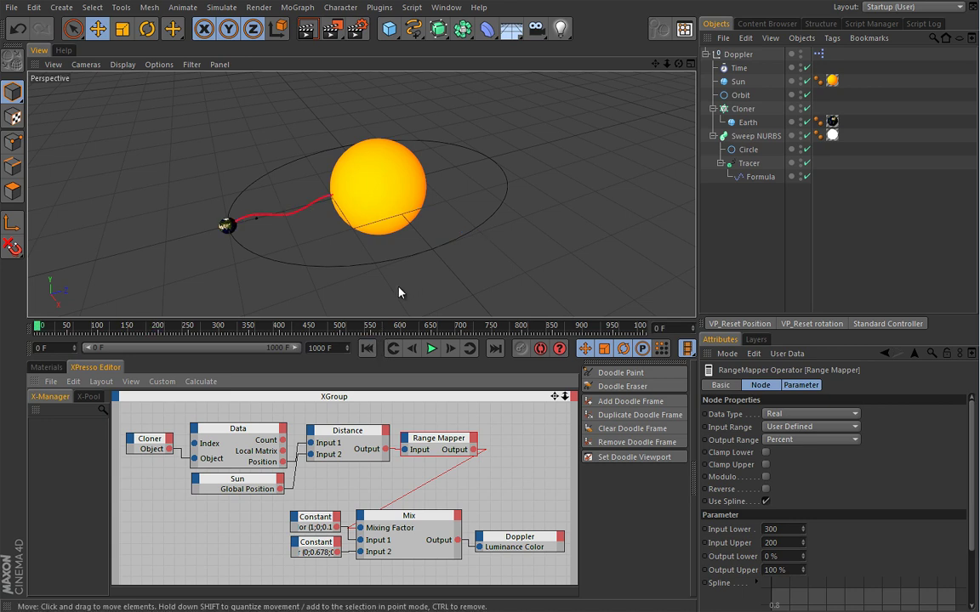
# Step: Switch to the Startup (User) layout and flatten the viewport camera angle
pyautogui.click(912, 6)
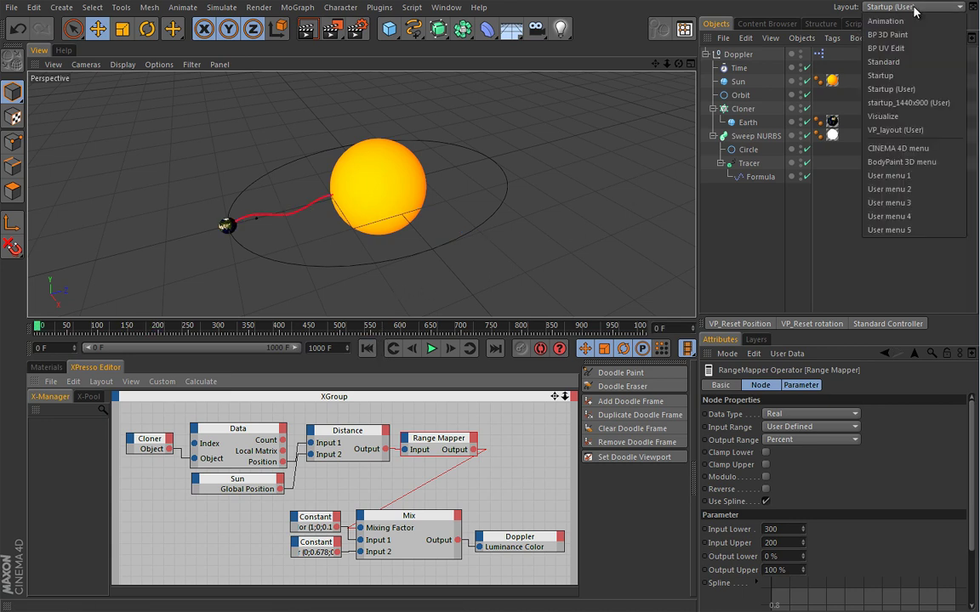
pyautogui.click(894, 91)
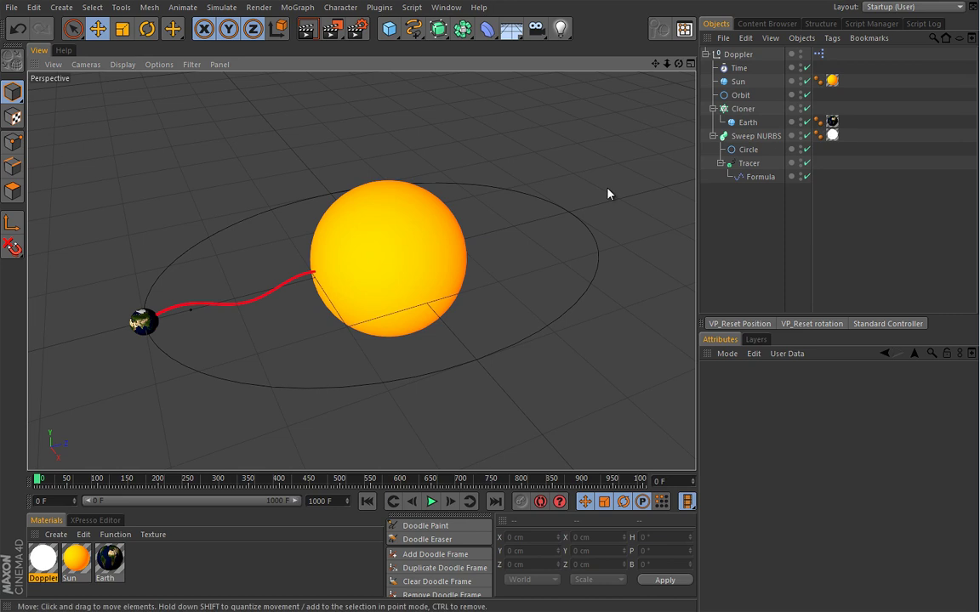
pyautogui.keyDown('alt'); pyautogui.moveTo(419, 313); pyautogui.dragTo(365, 333); pyautogui.keyUp('alt')
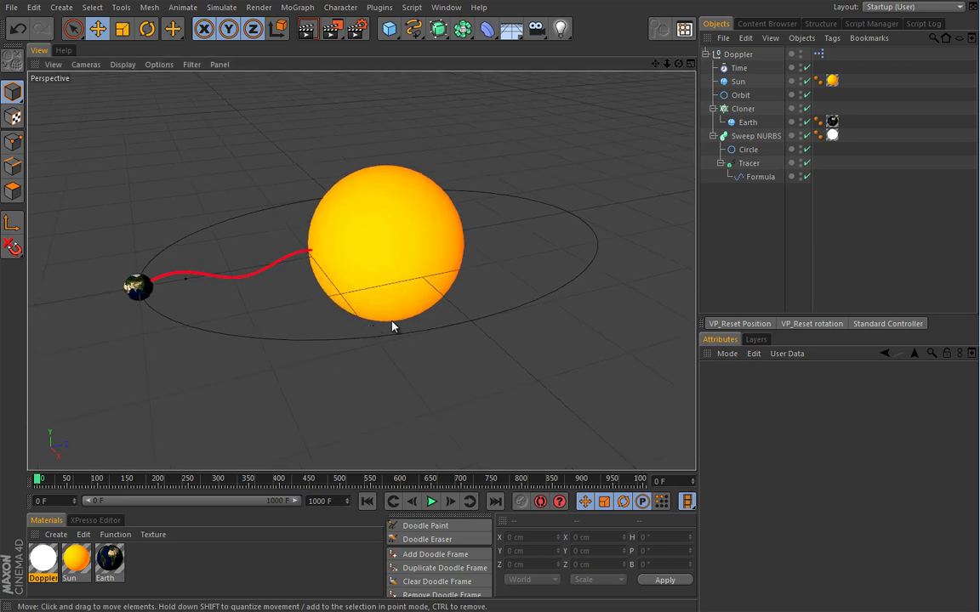
pyautogui.scroll(-2, 378, 332)
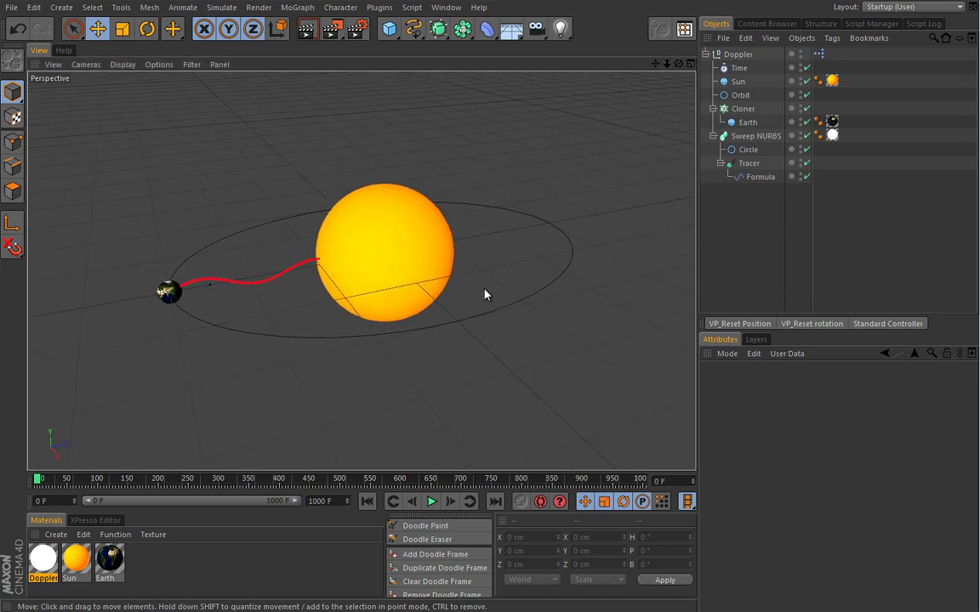
# Step: Play the animation while orbiting around the Sun, then pause and rewind to frame zero
pyautogui.click(431, 501)
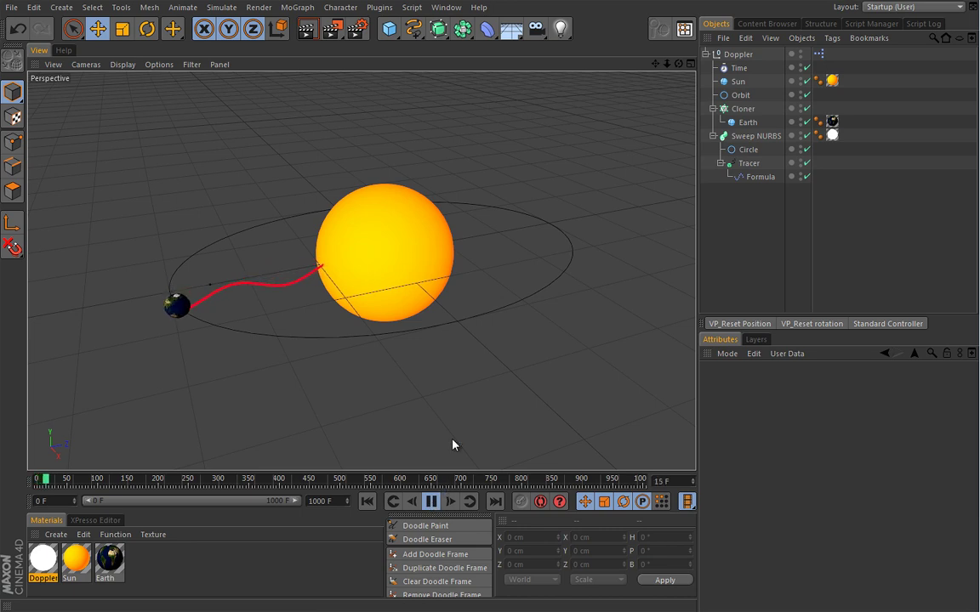
pyautogui.keyDown('alt'); pyautogui.moveTo(421, 350); pyautogui.dragTo(442, 341); pyautogui.keyUp('alt')
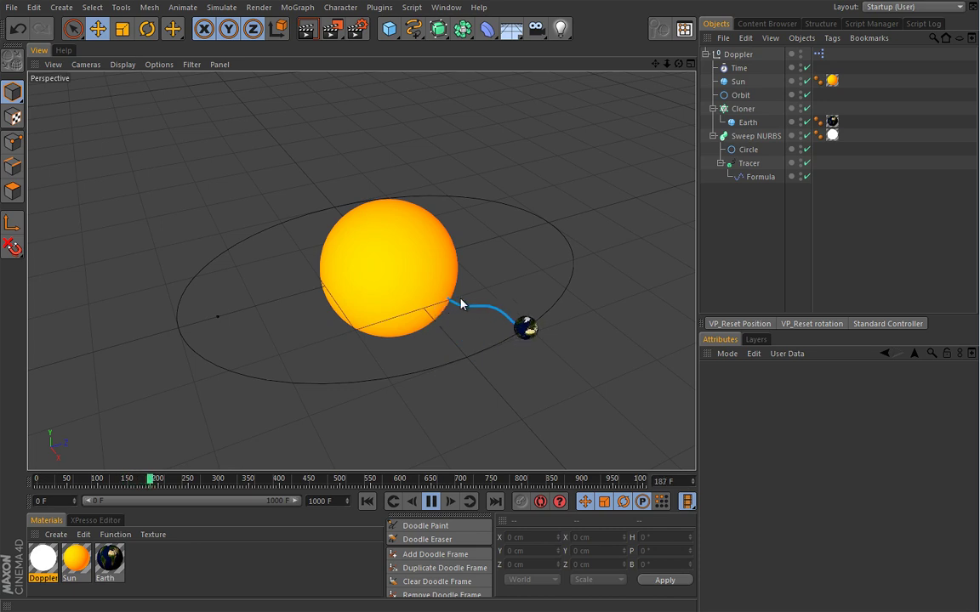
pyautogui.keyDown('alt'); pyautogui.moveTo(507, 304); pyautogui.dragTo(403, 323); pyautogui.keyUp('alt')
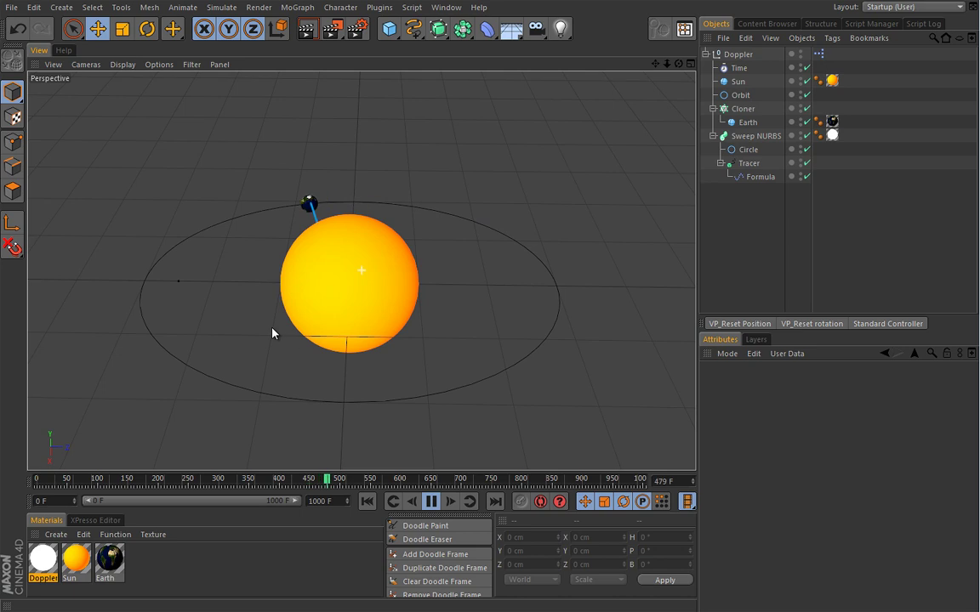
pyautogui.keyDown('alt'); pyautogui.moveTo(273, 332); pyautogui.dragTo(389, 289); pyautogui.keyUp('alt')
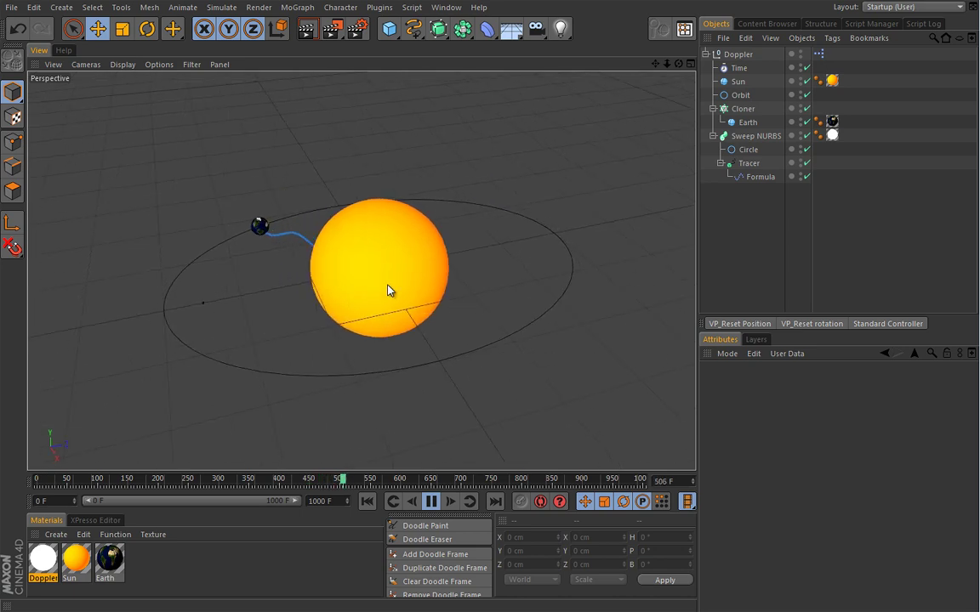
pyautogui.click(430, 502)
pyautogui.click(366, 501)
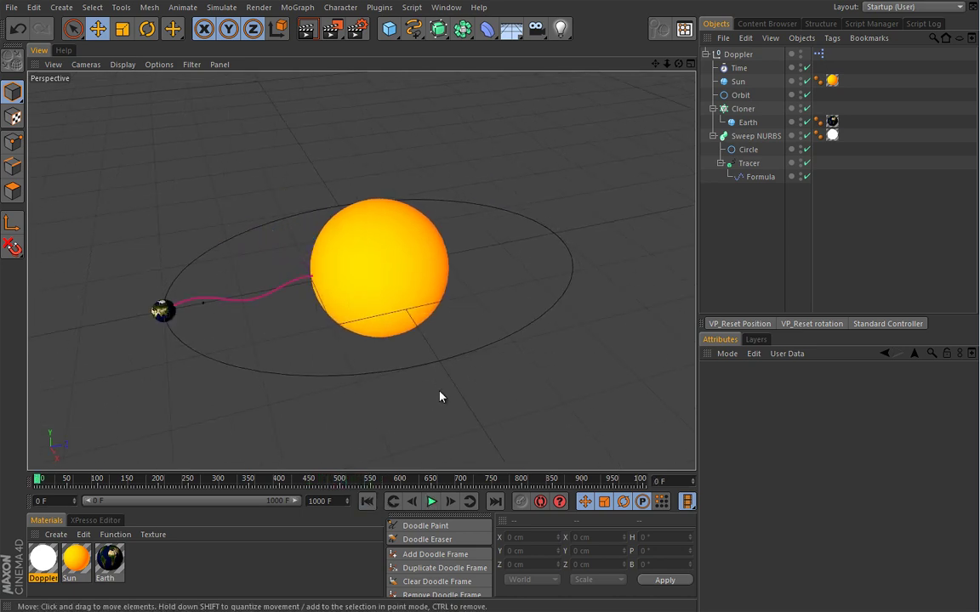
pyautogui.keyDown('alt'); pyautogui.moveTo(440, 396); pyautogui.dragTo(426, 356); pyautogui.keyUp('alt')
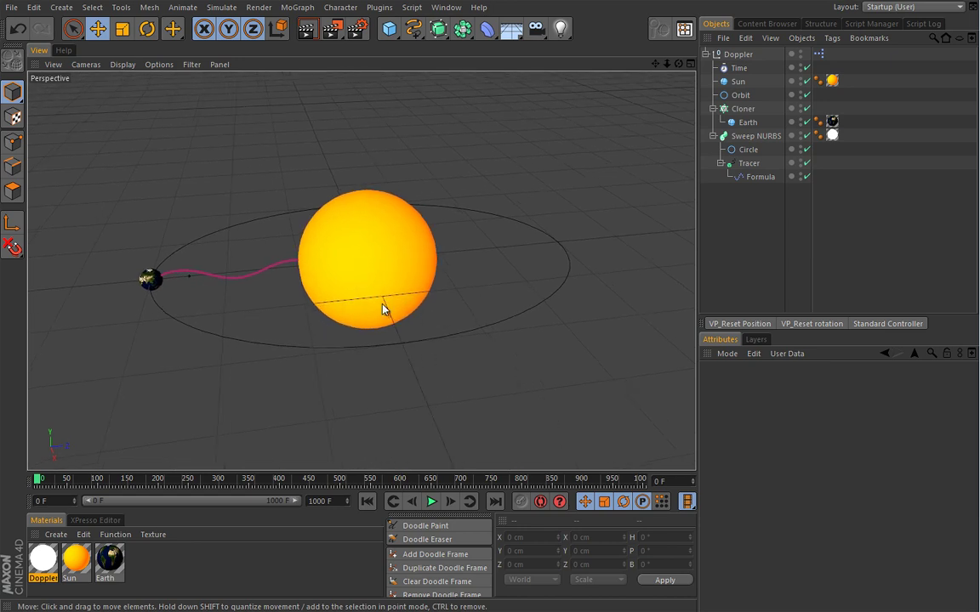